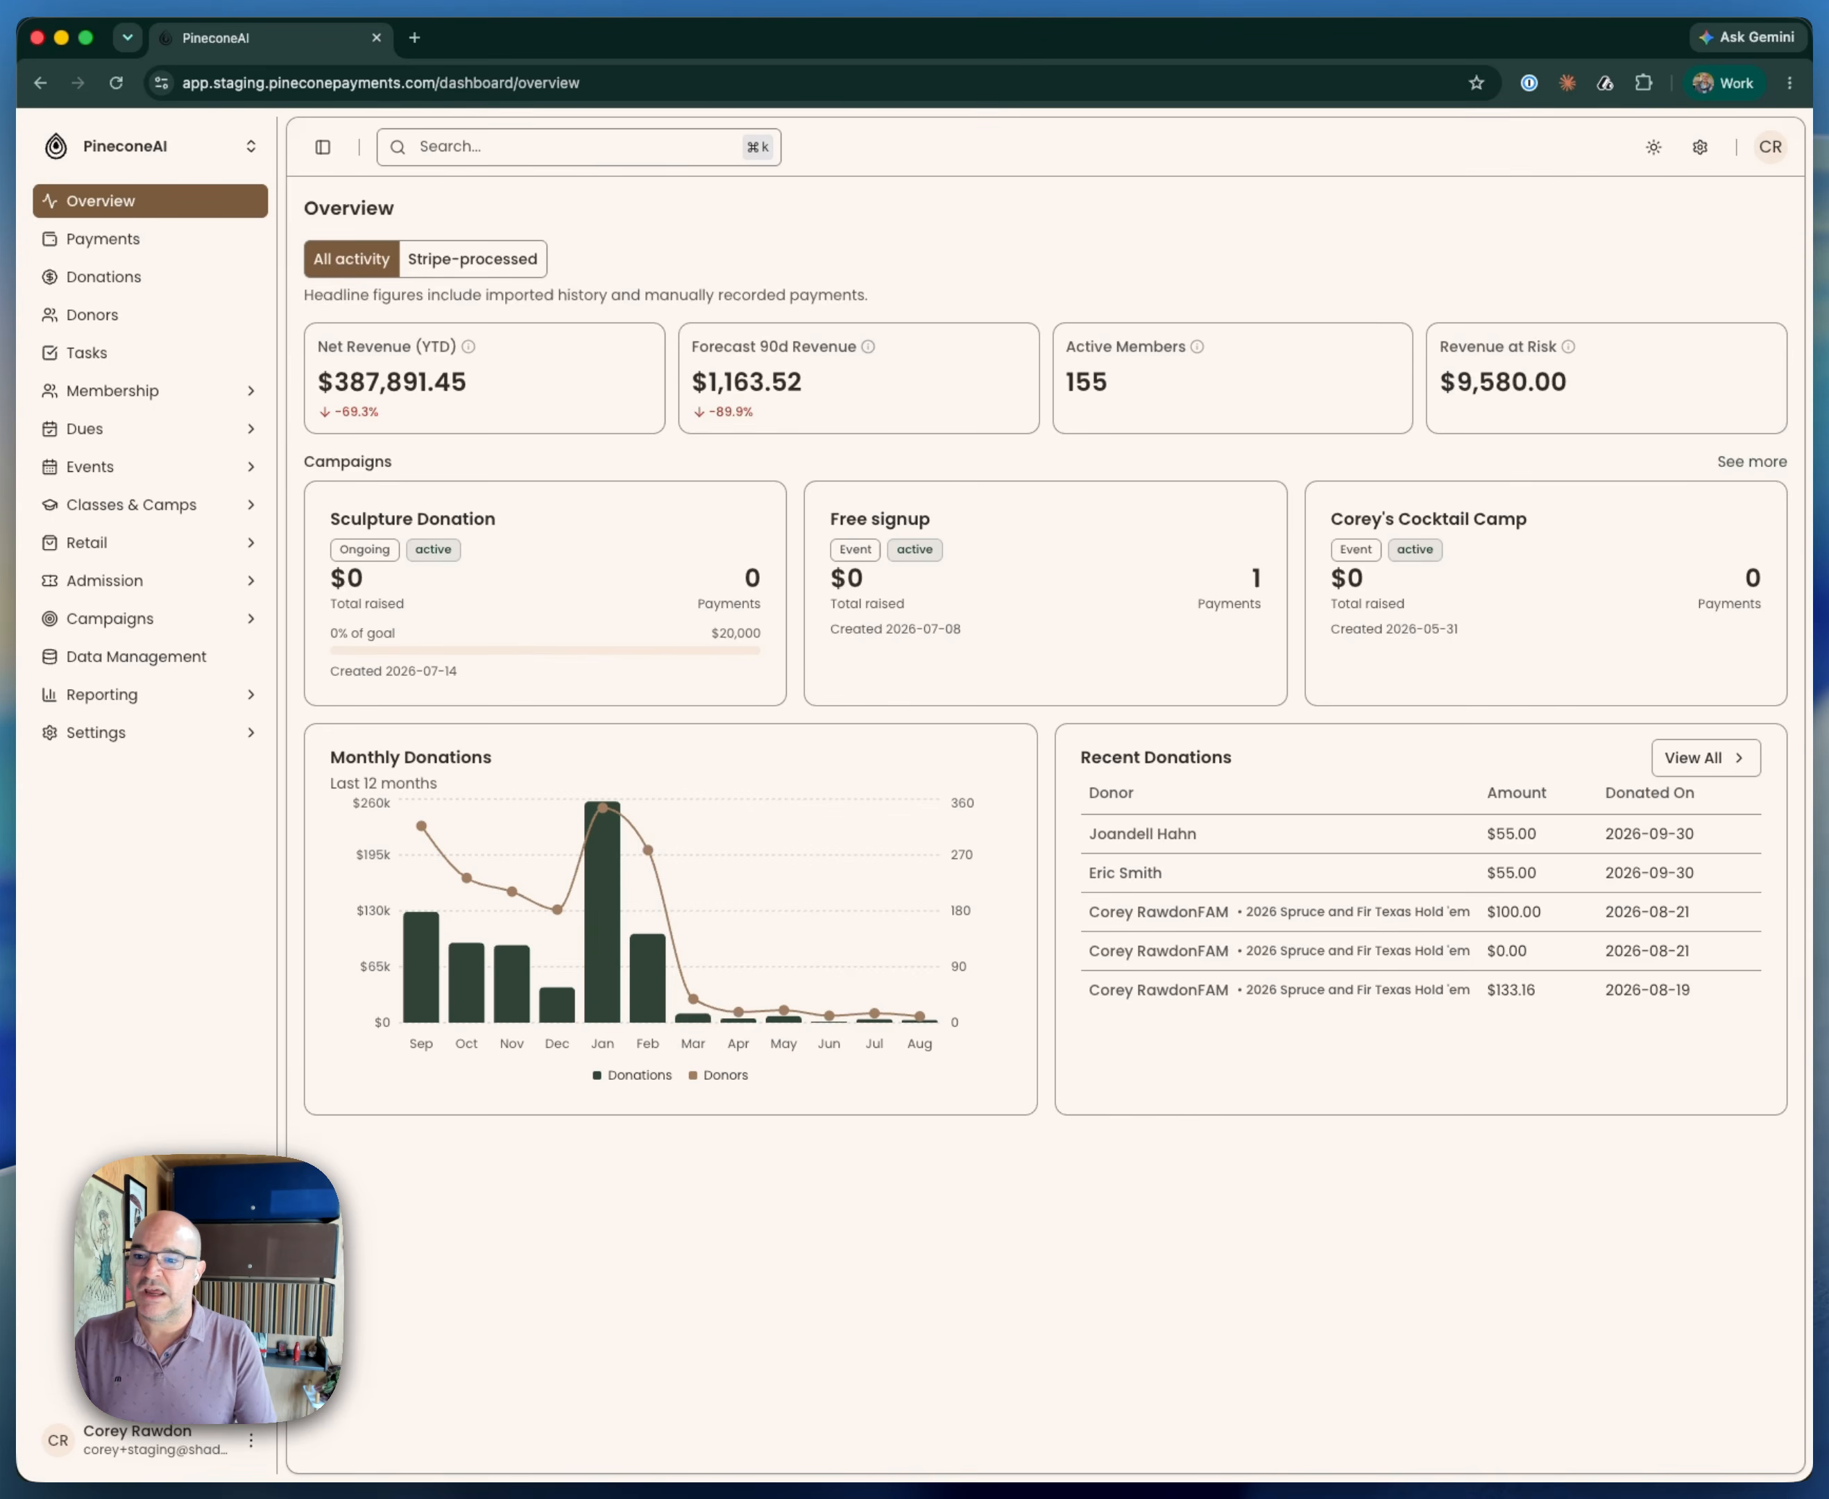
Open the NPO Demo Membership Form for editing from the list of campaign forms
{"action": "left_click", "coordinate": [174, 619]}
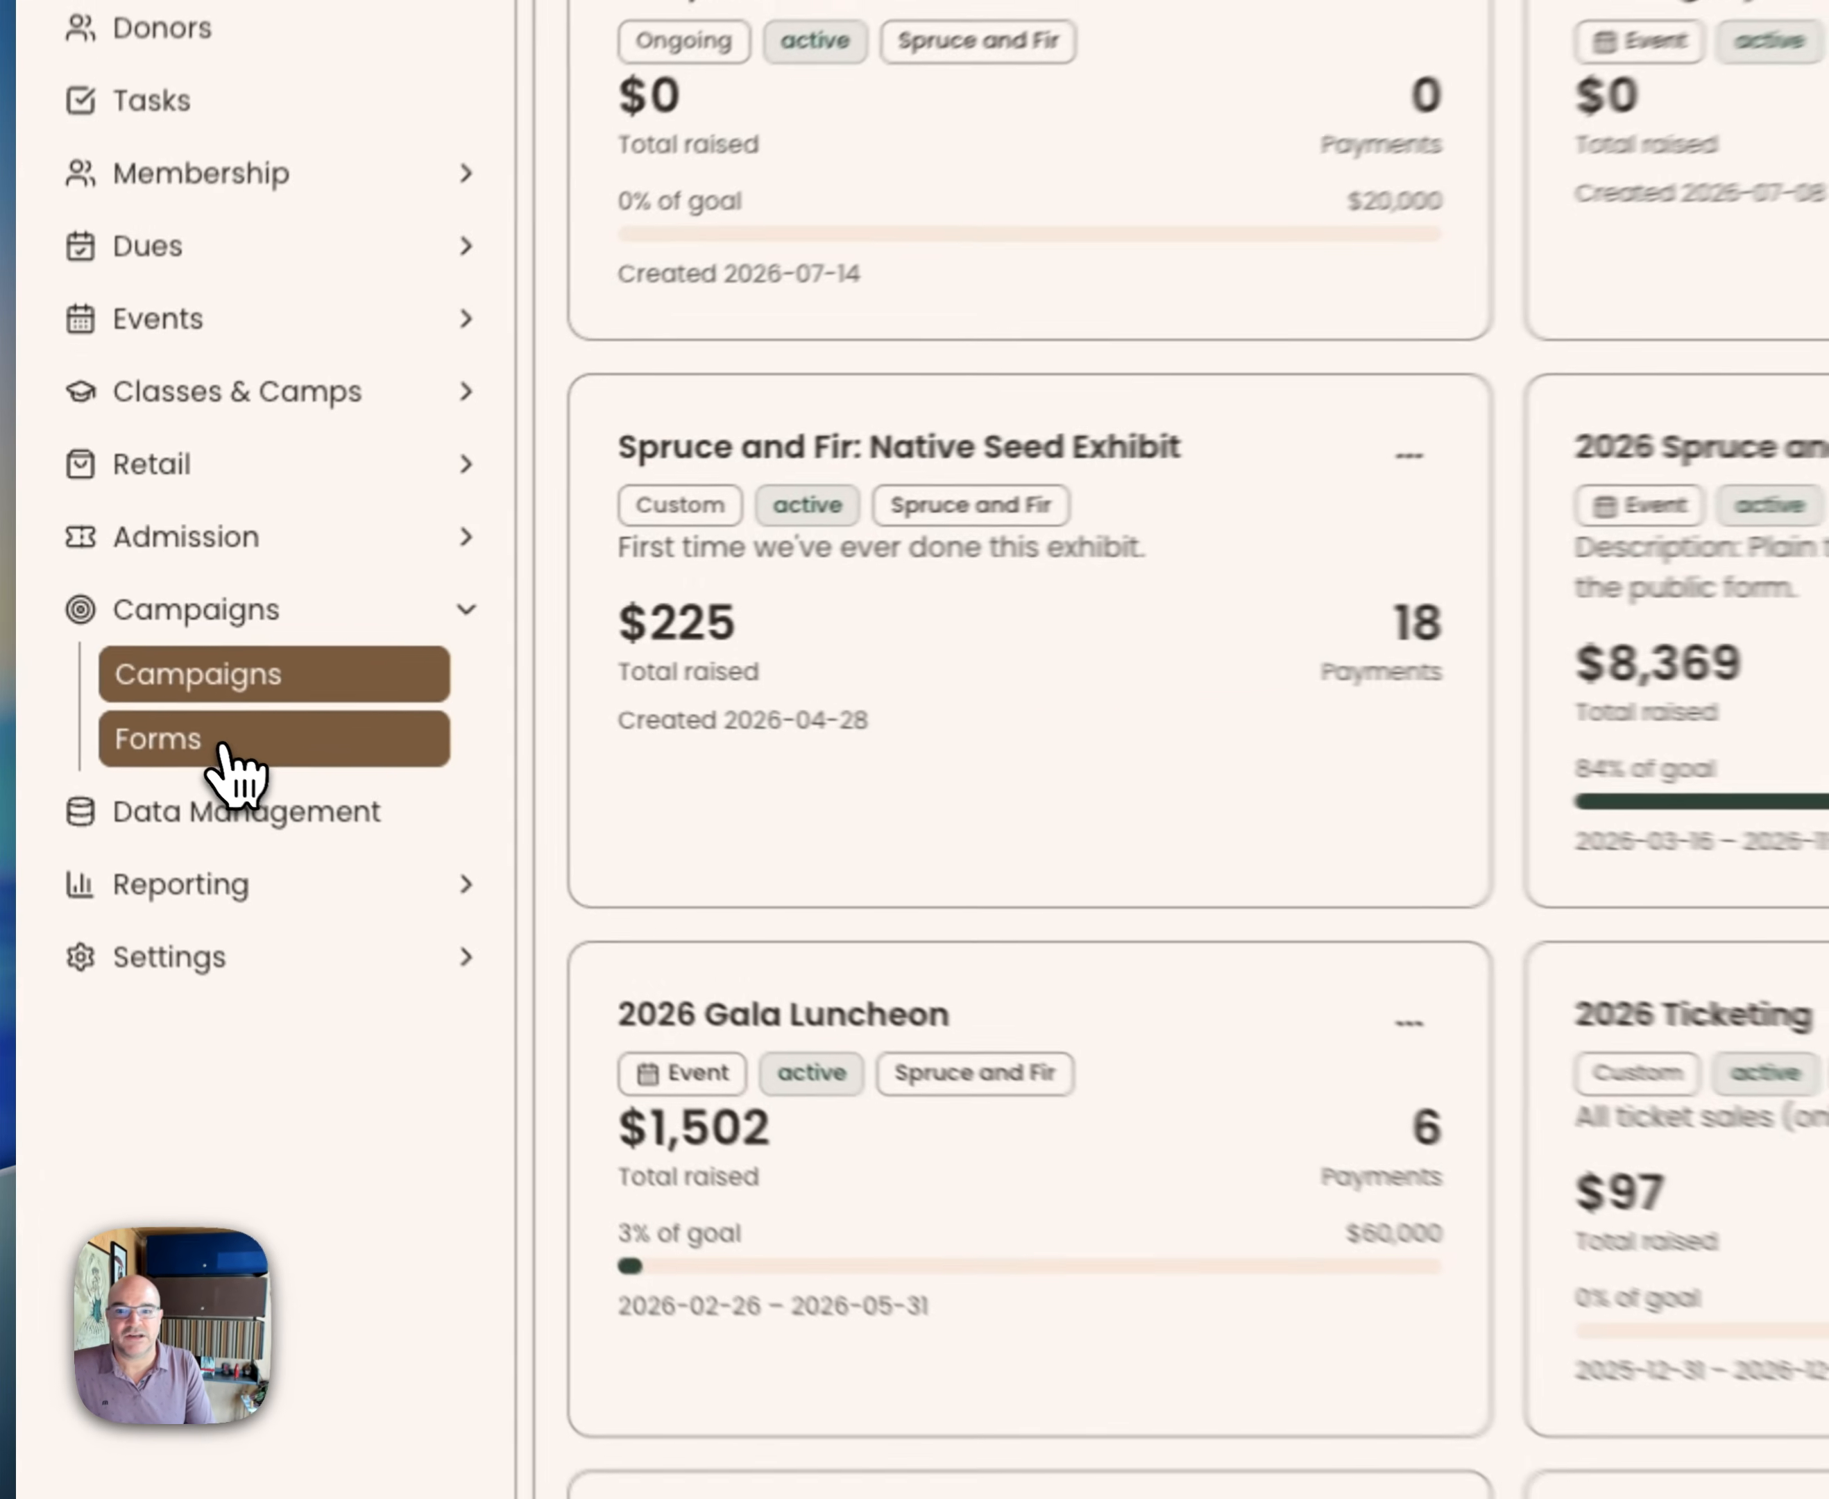
{"action": "left_click", "coordinate": [130, 688]}
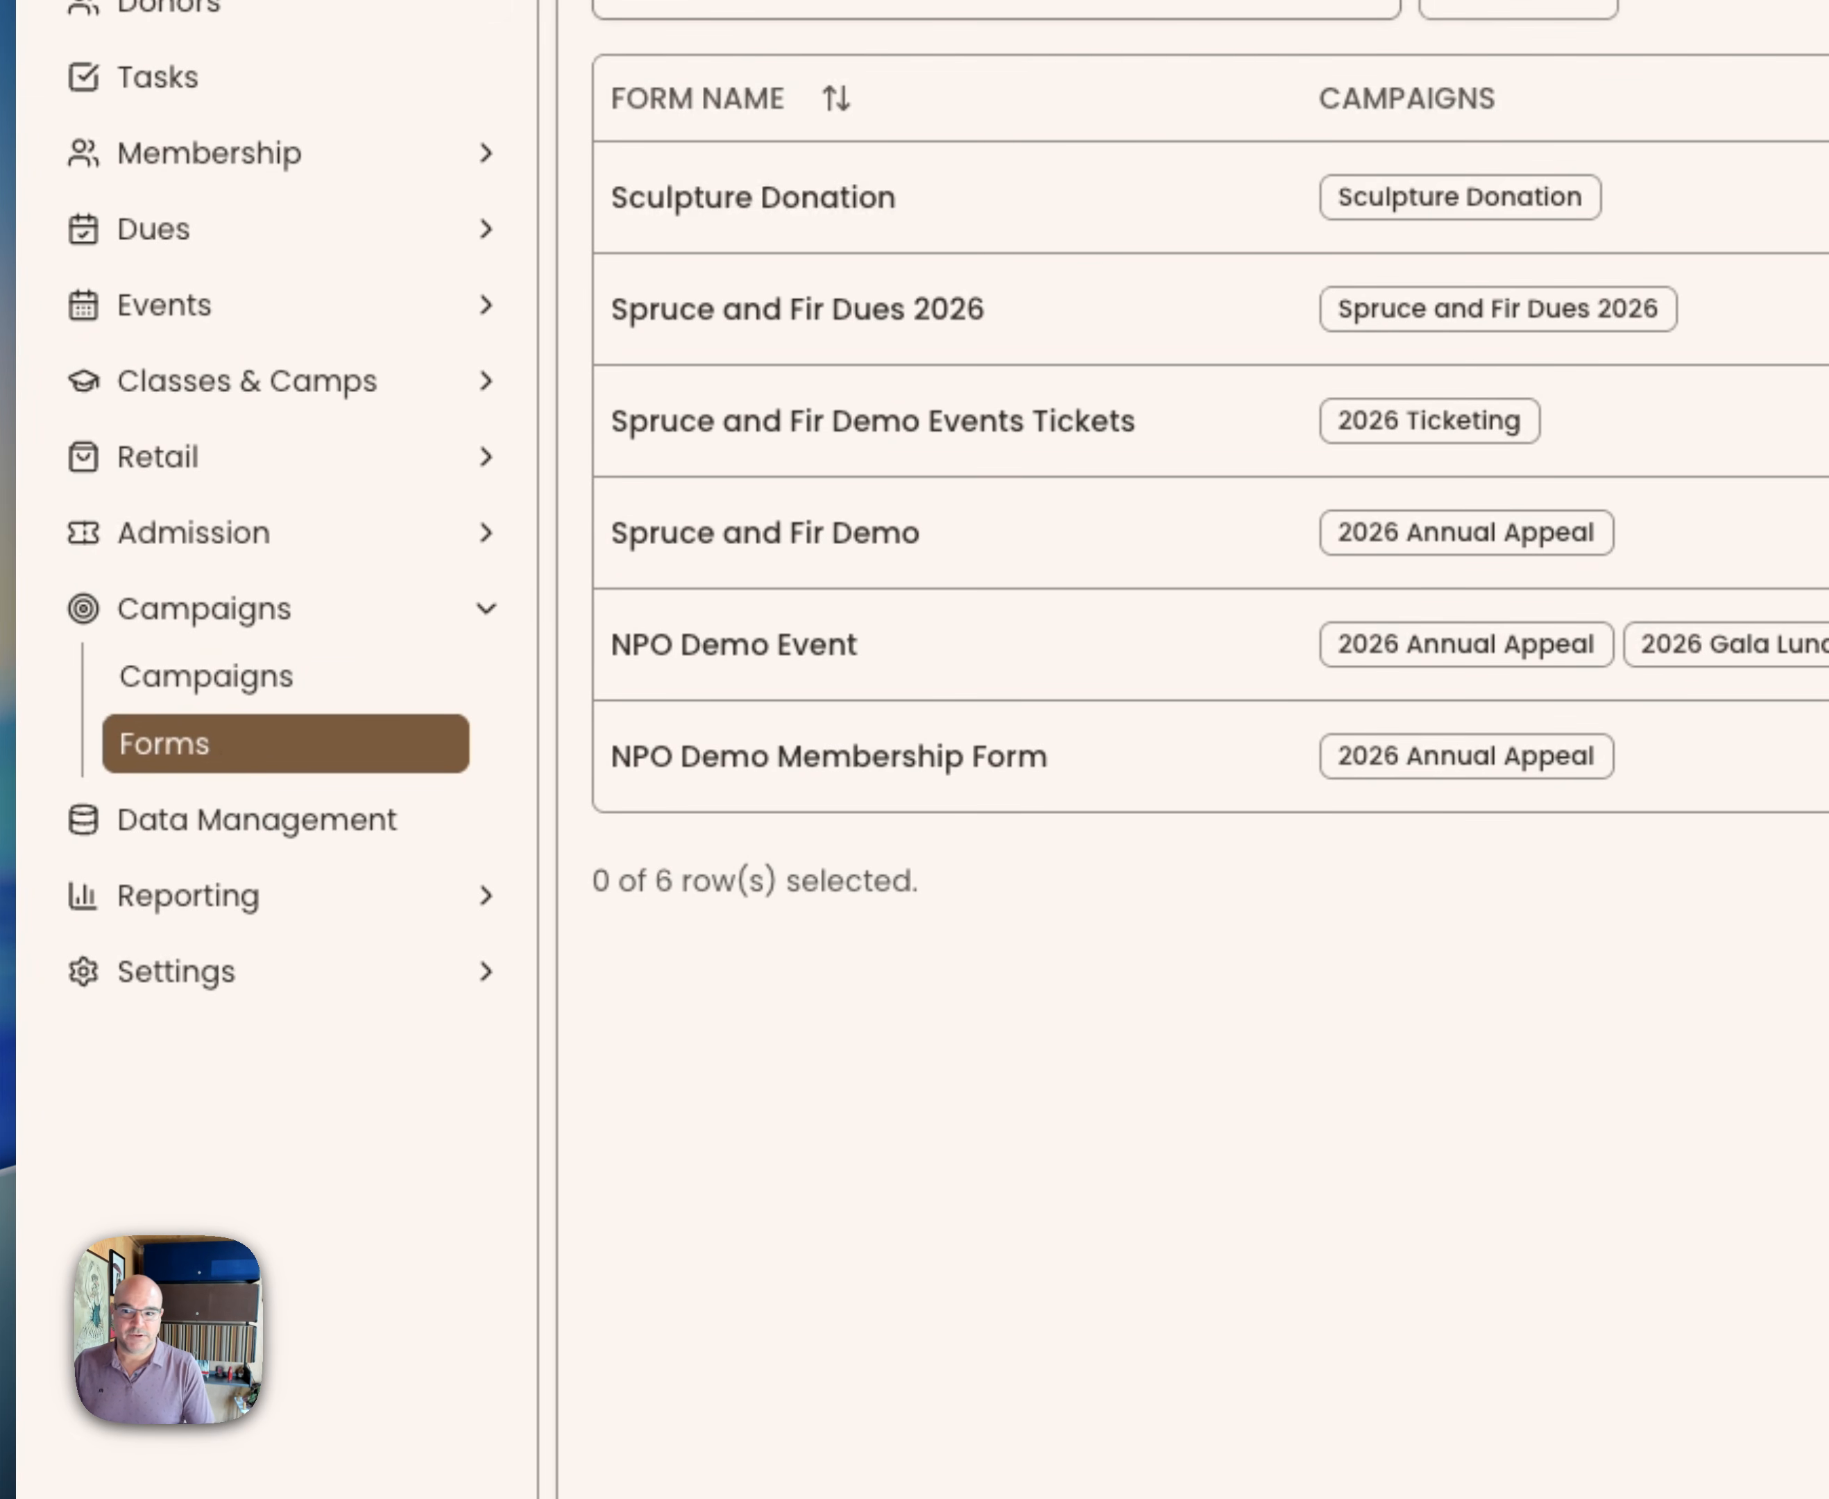
{"action": "left_click", "coordinate": [1676, 718]}
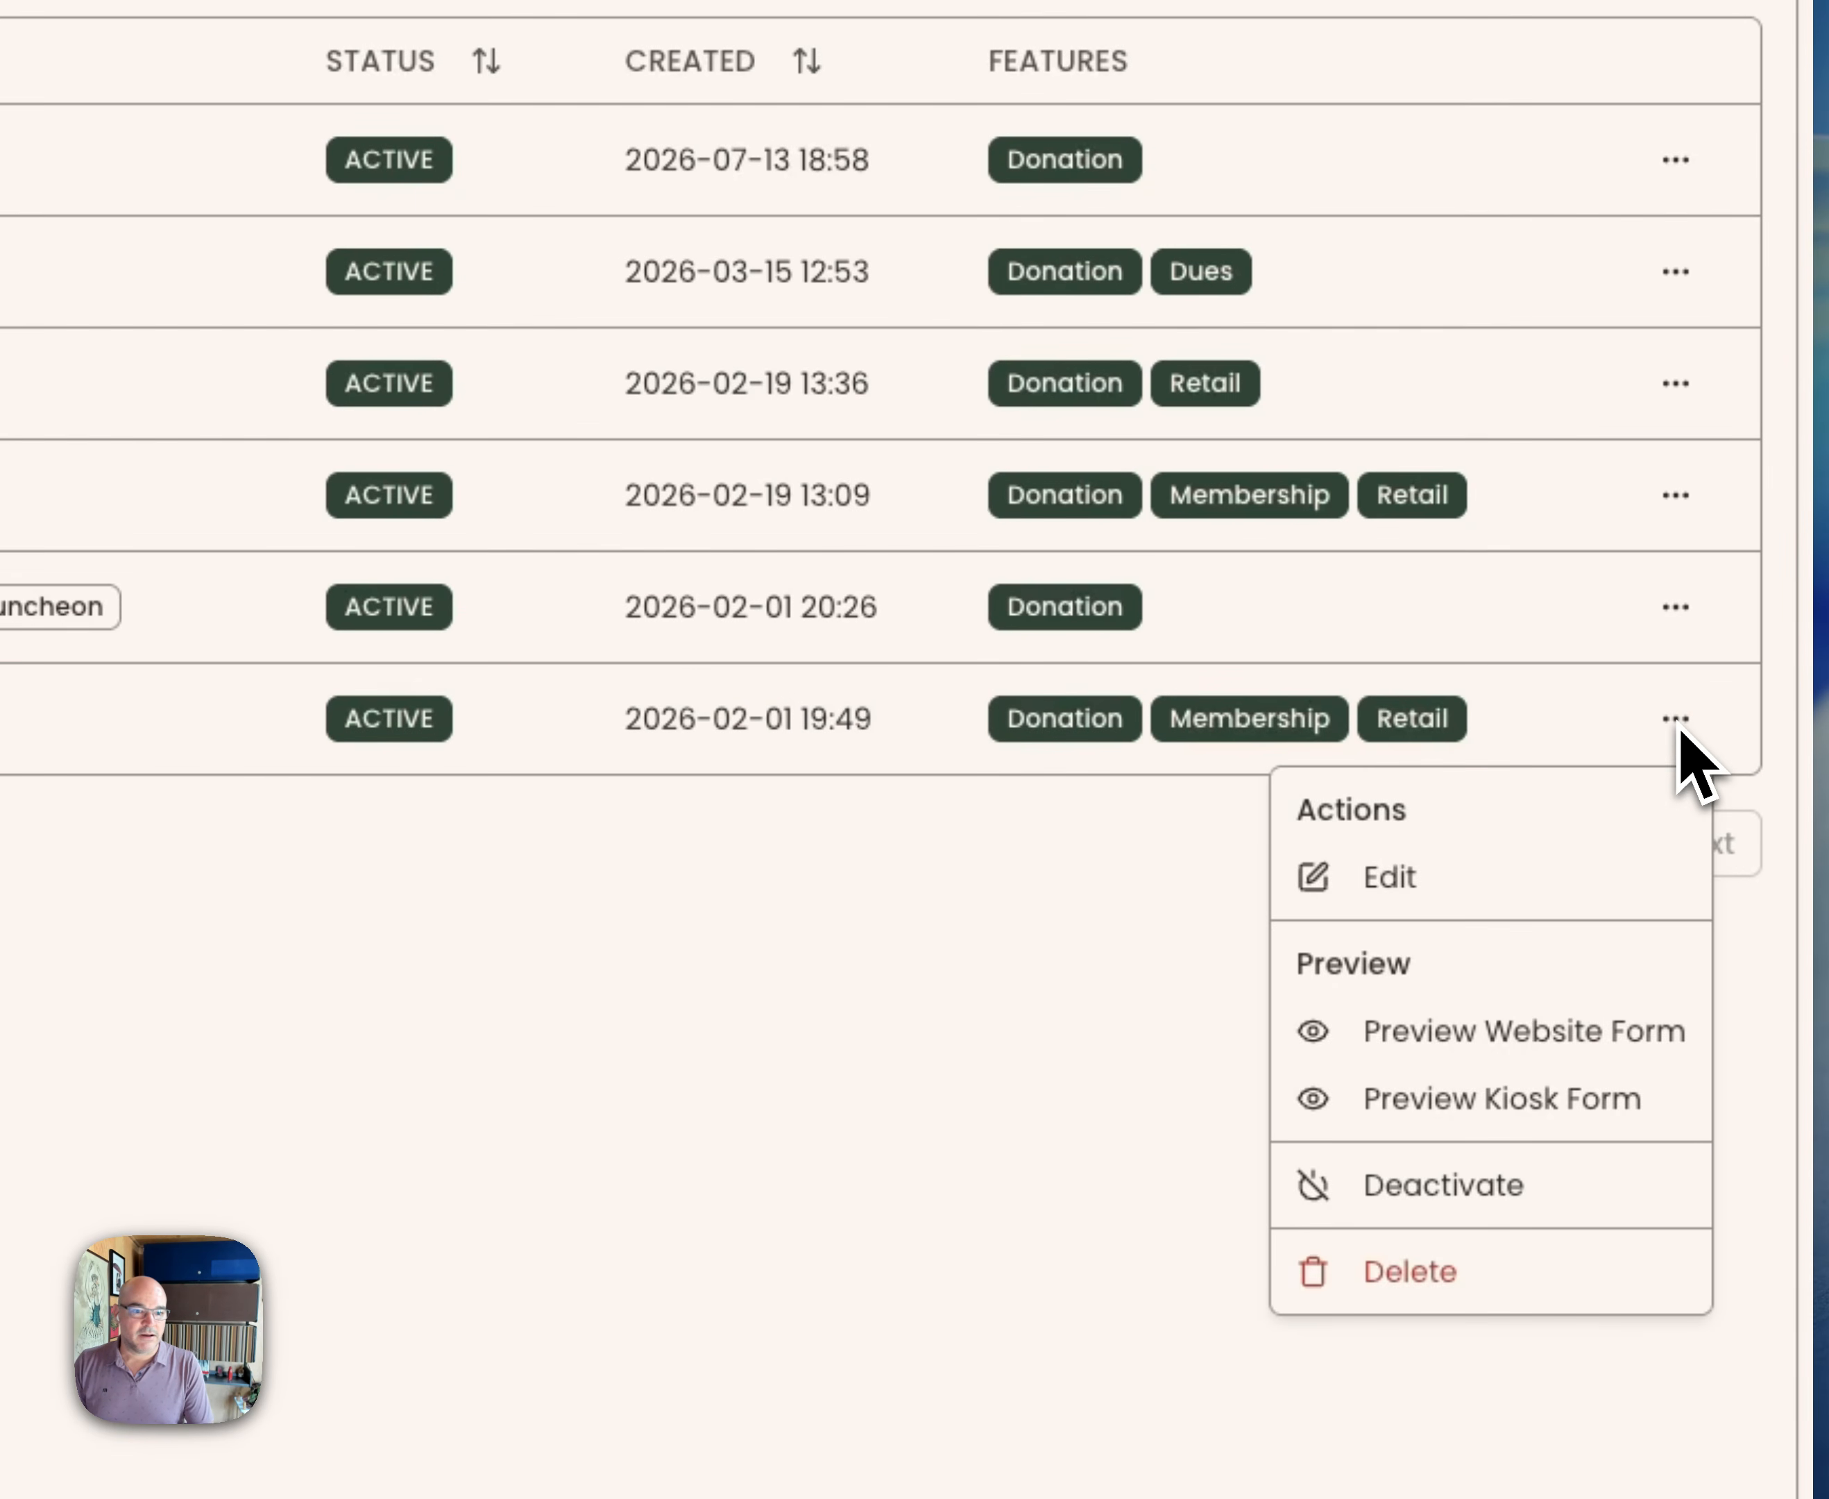
{"action": "left_click", "coordinate": [1477, 875]}
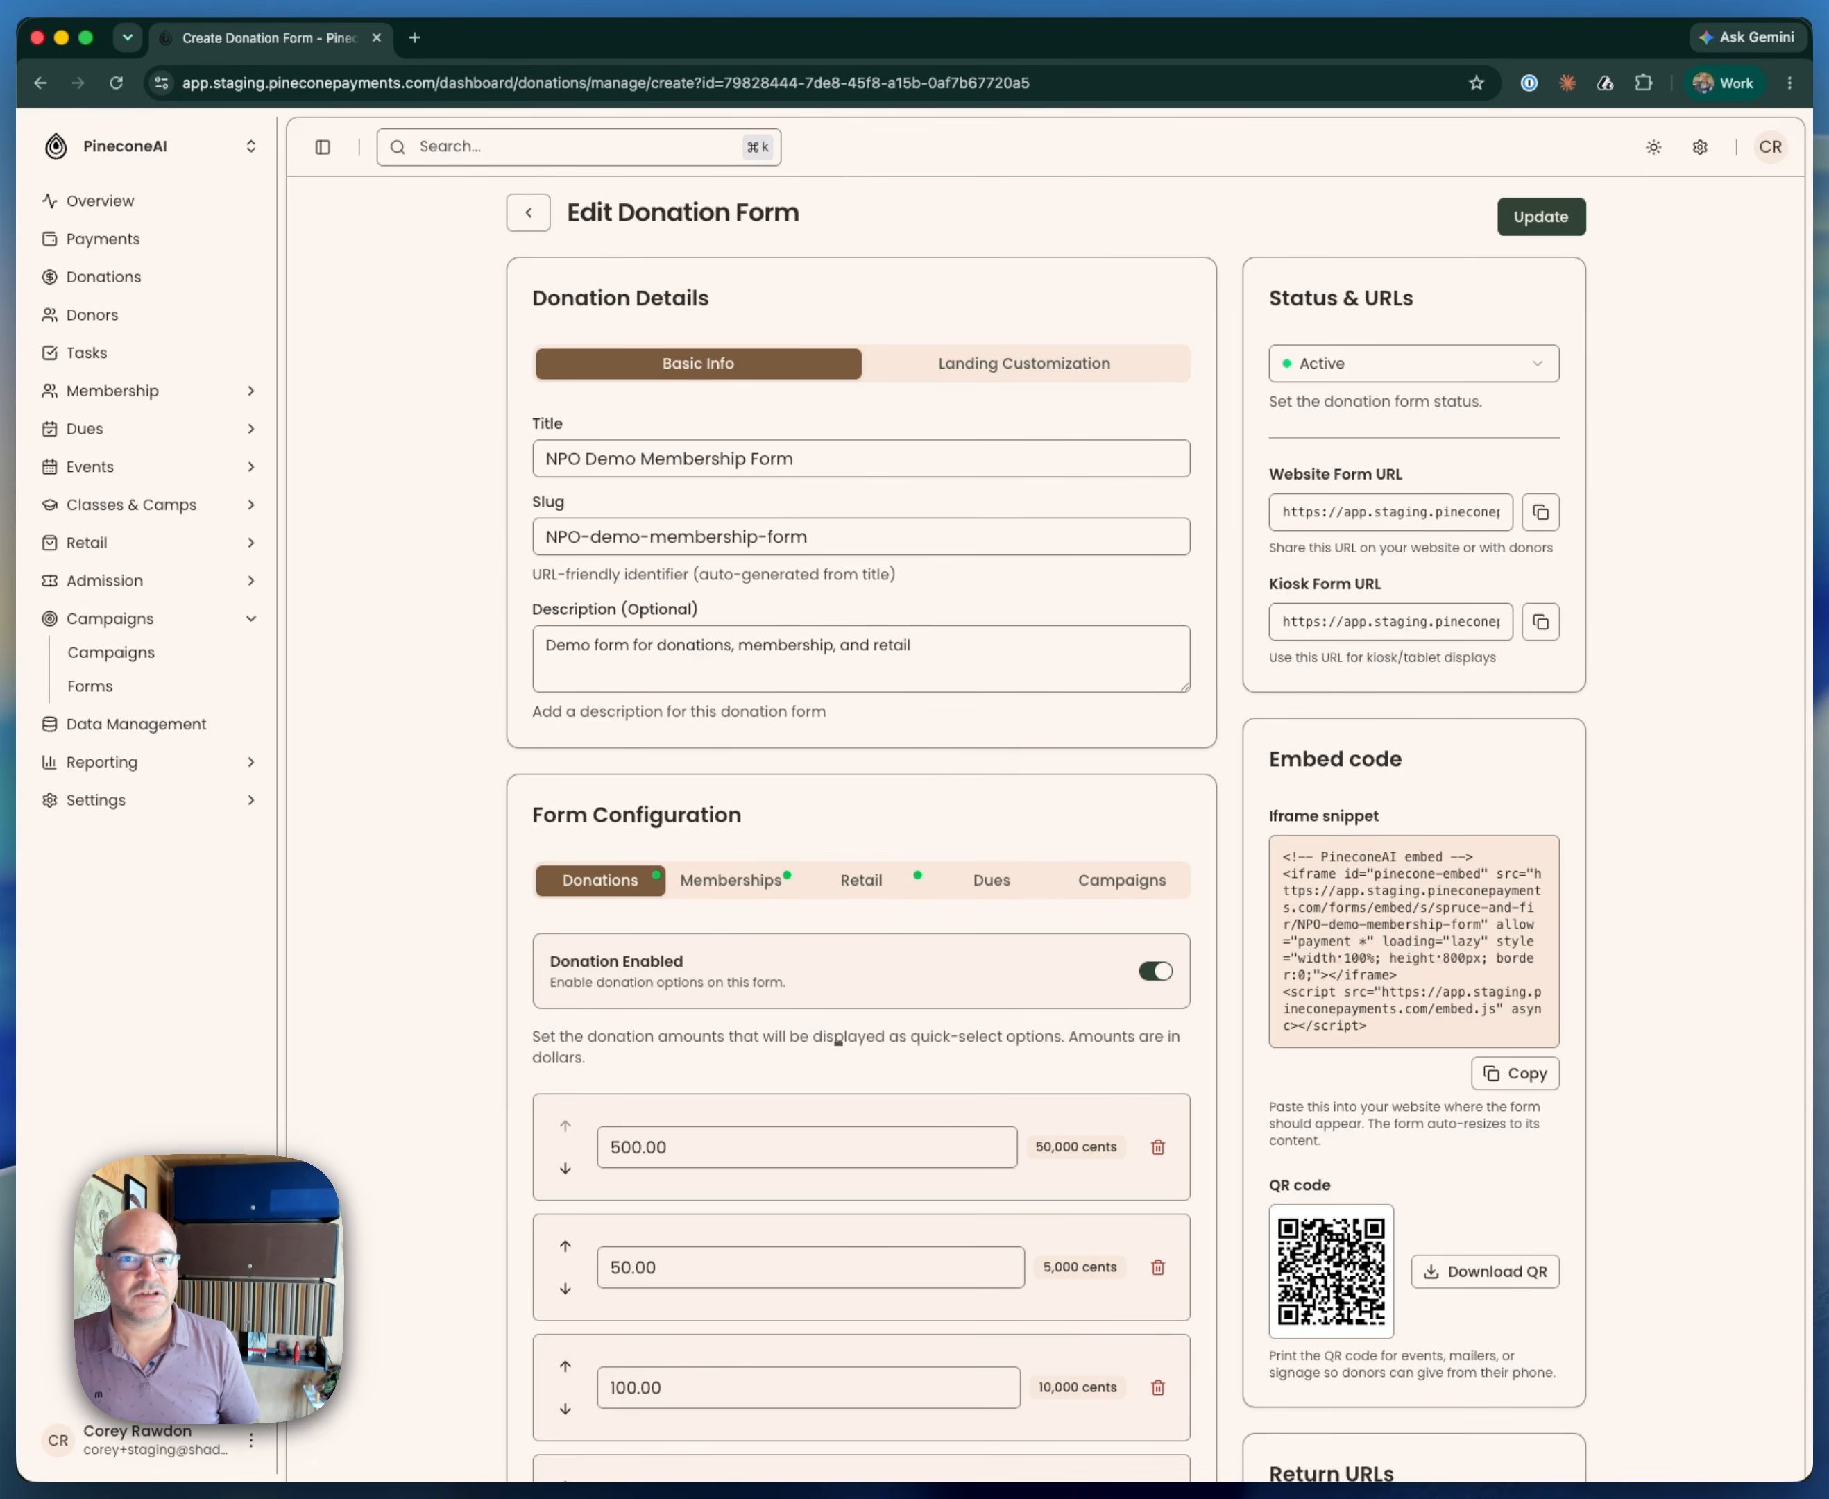
In the form's landing customization, switch both the hero image and the content image from URL to upload
{"action": "left_click", "coordinate": [1032, 365]}
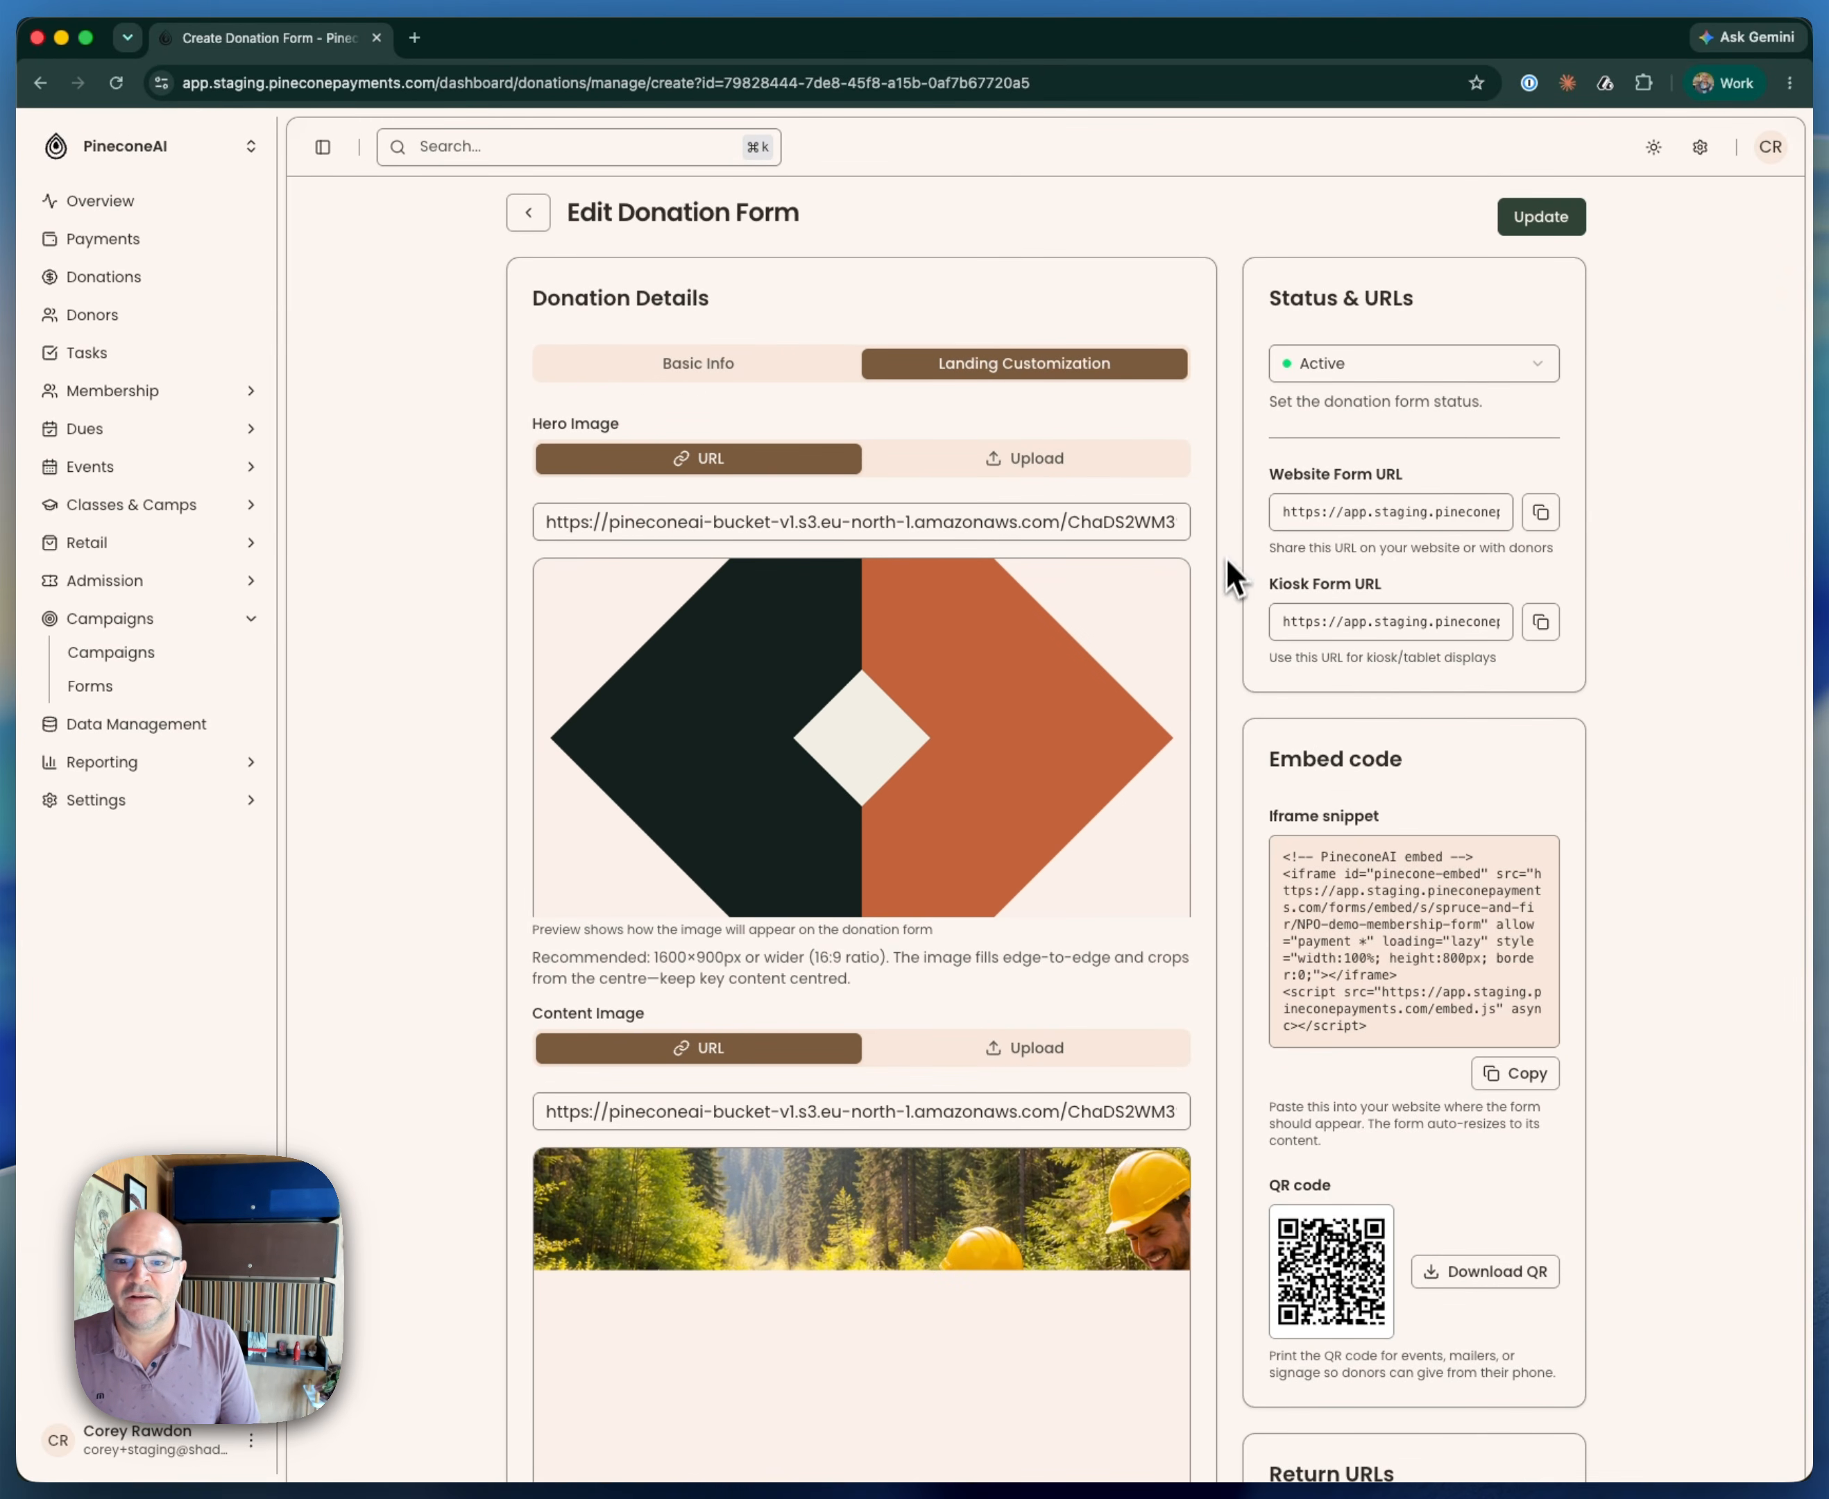
{"action": "scroll", "coordinate": [1225, 588], "scroll_direction": "down", "scroll_amount": 2}
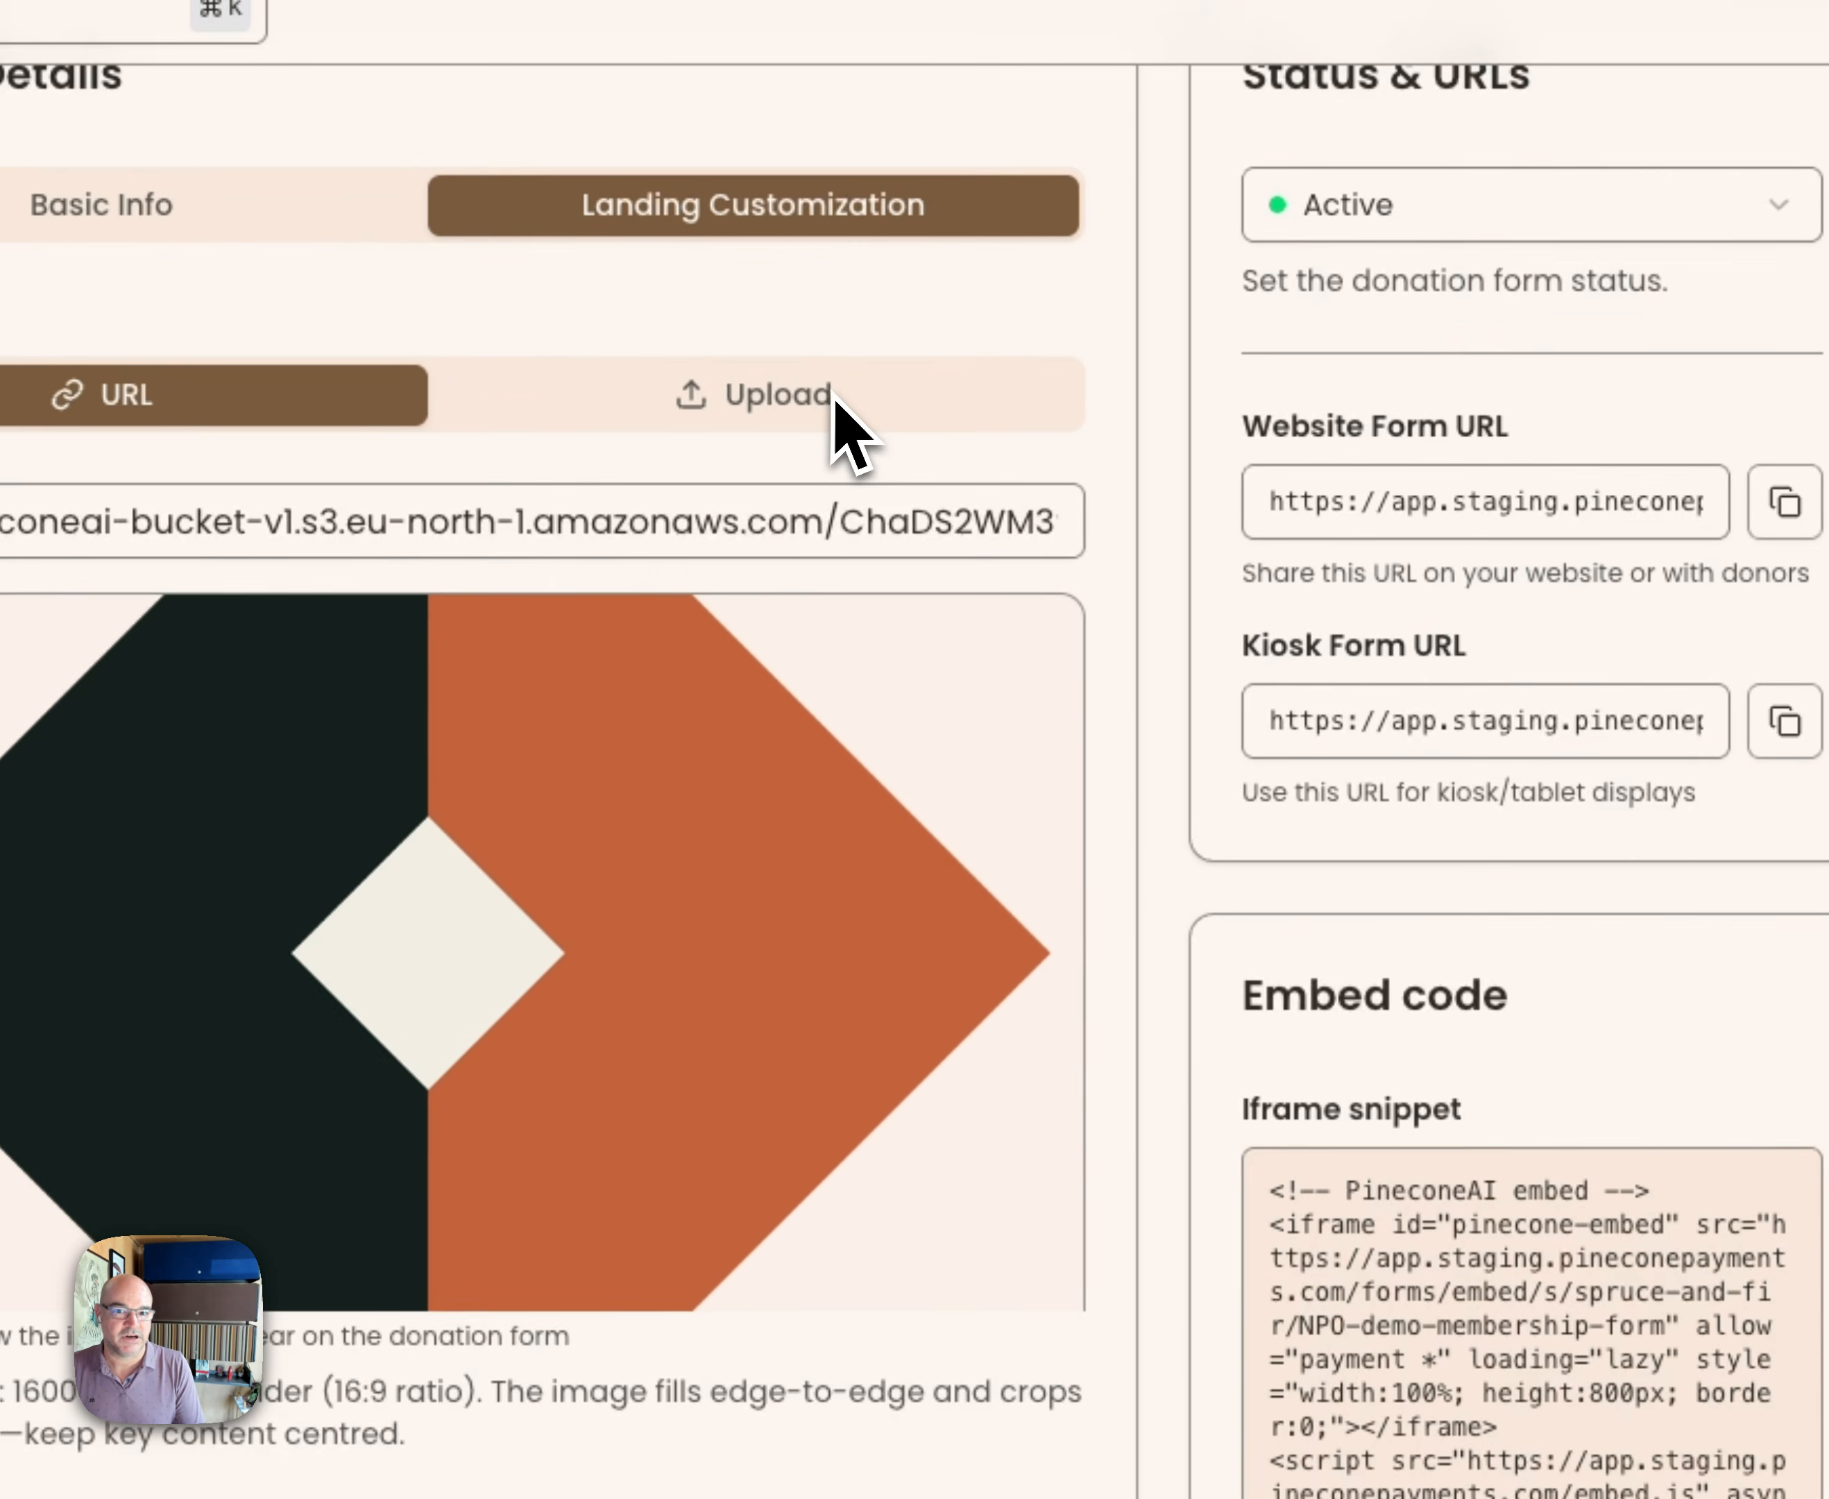
{"action": "left_click", "coordinate": [1064, 333]}
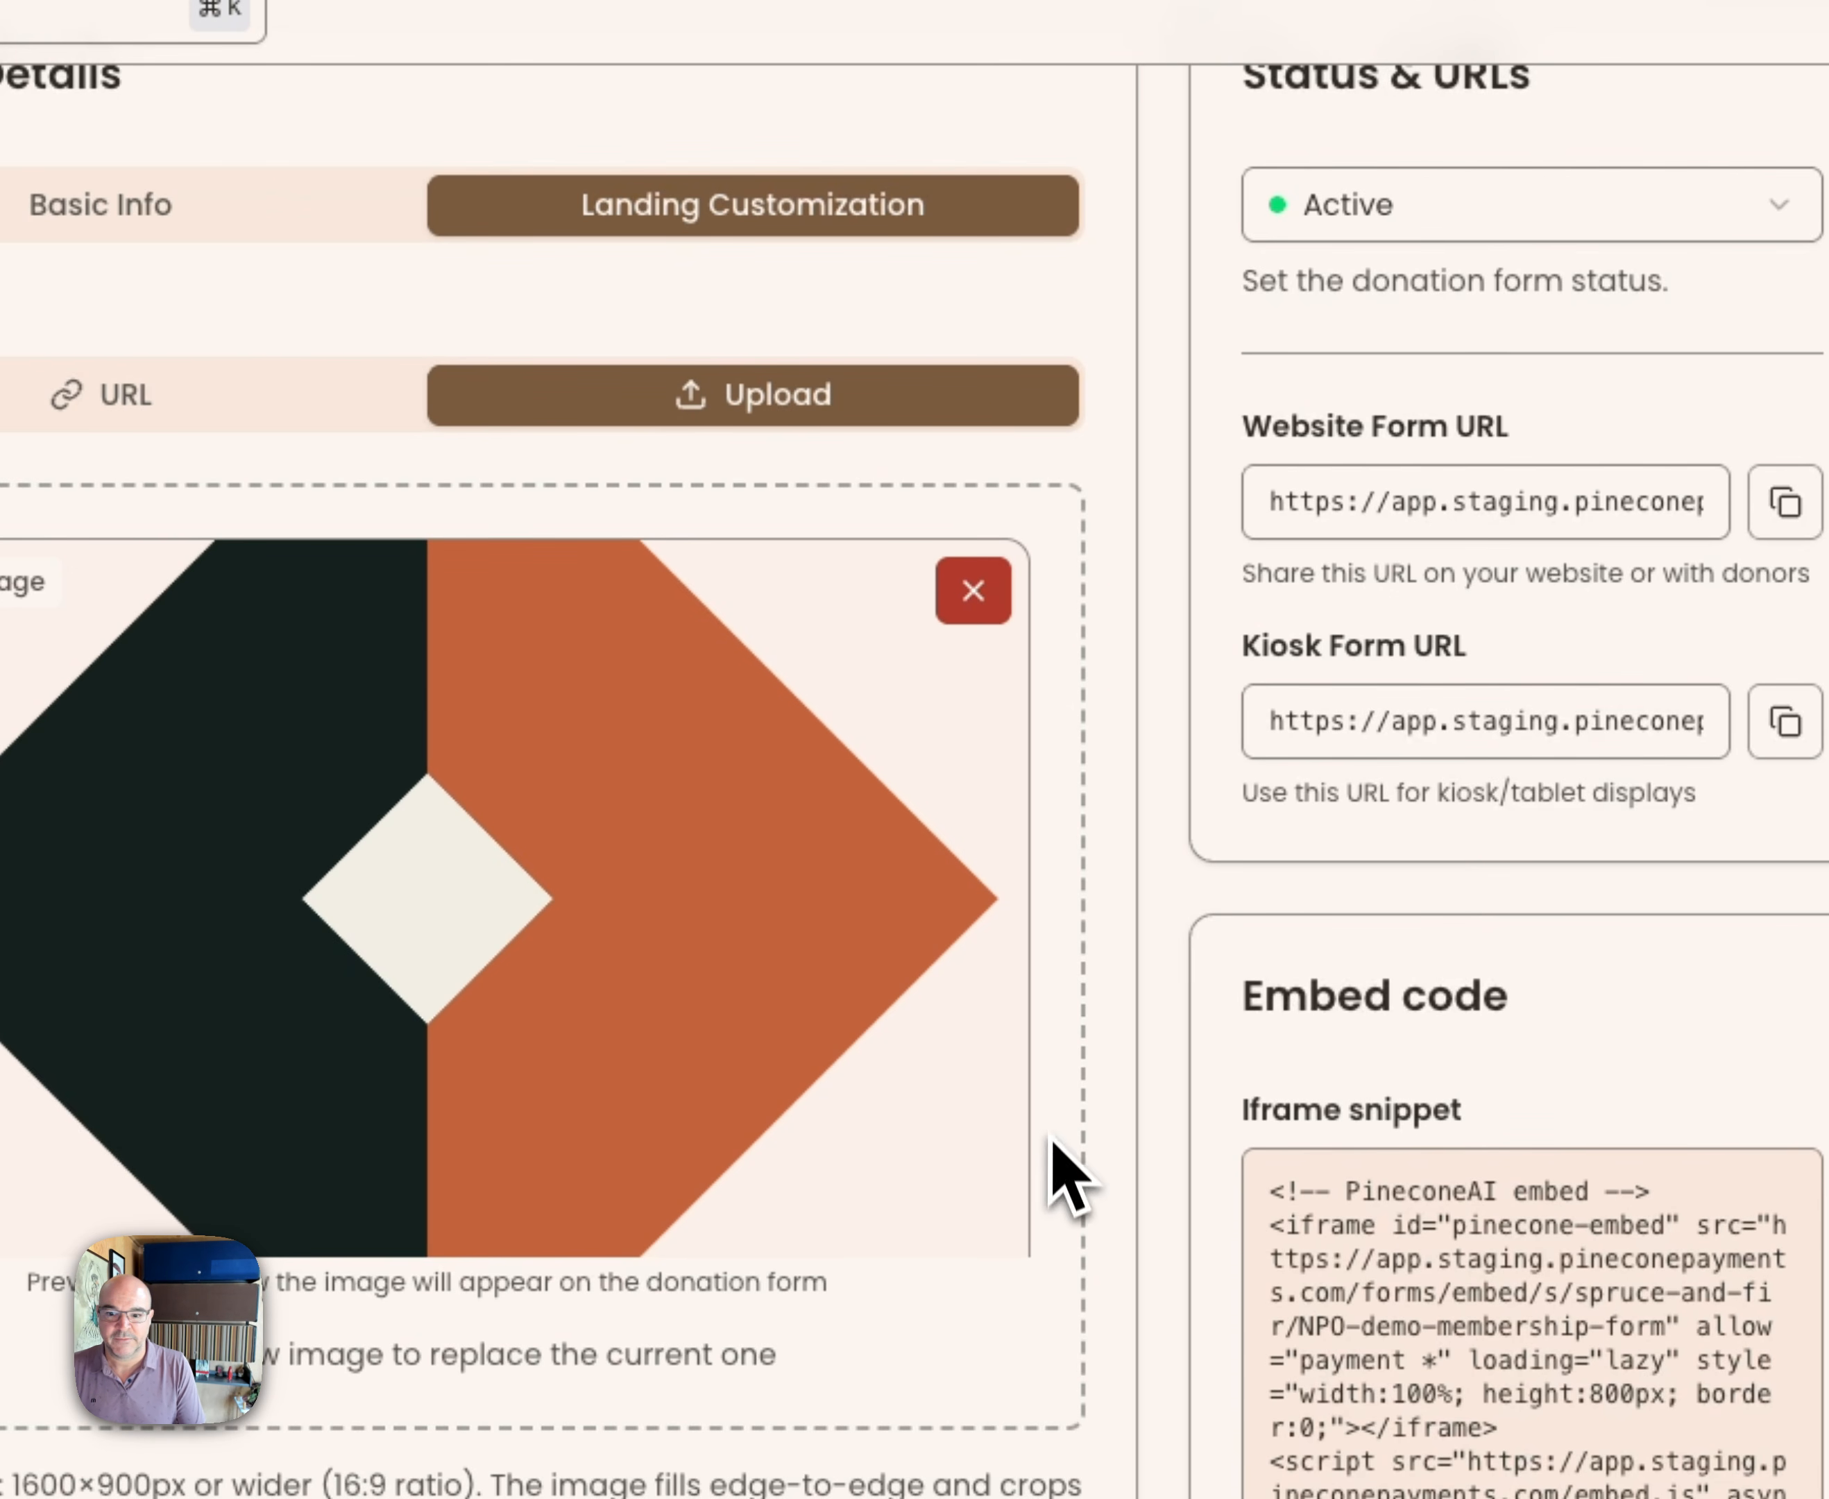
{"action": "scroll", "coordinate": [1054, 1164], "scroll_direction": "down", "scroll_amount": 10}
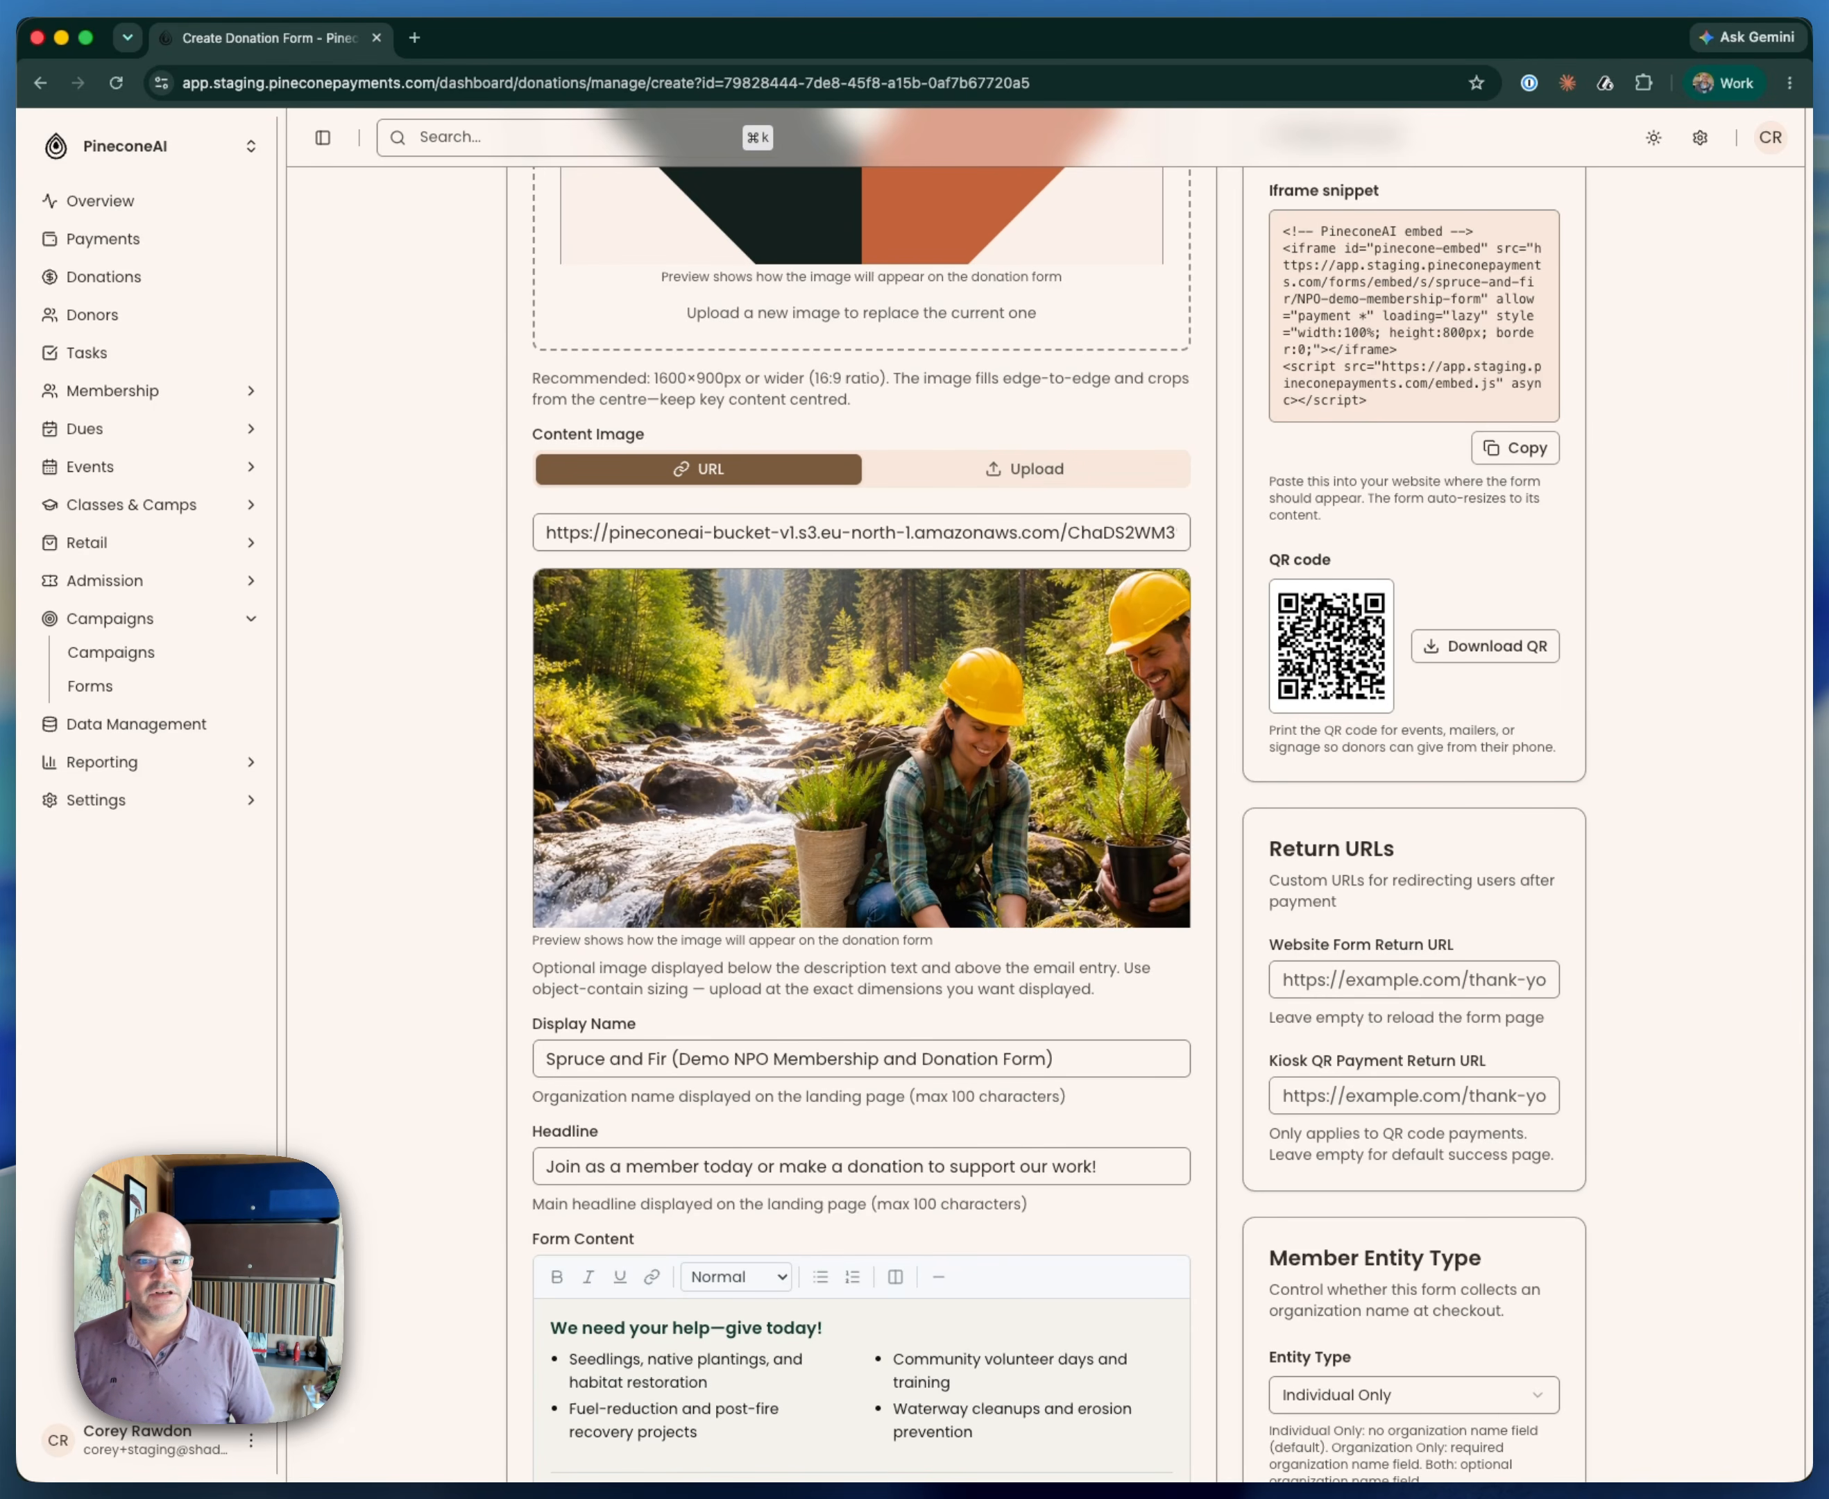
{"action": "left_click", "coordinate": [1010, 471]}
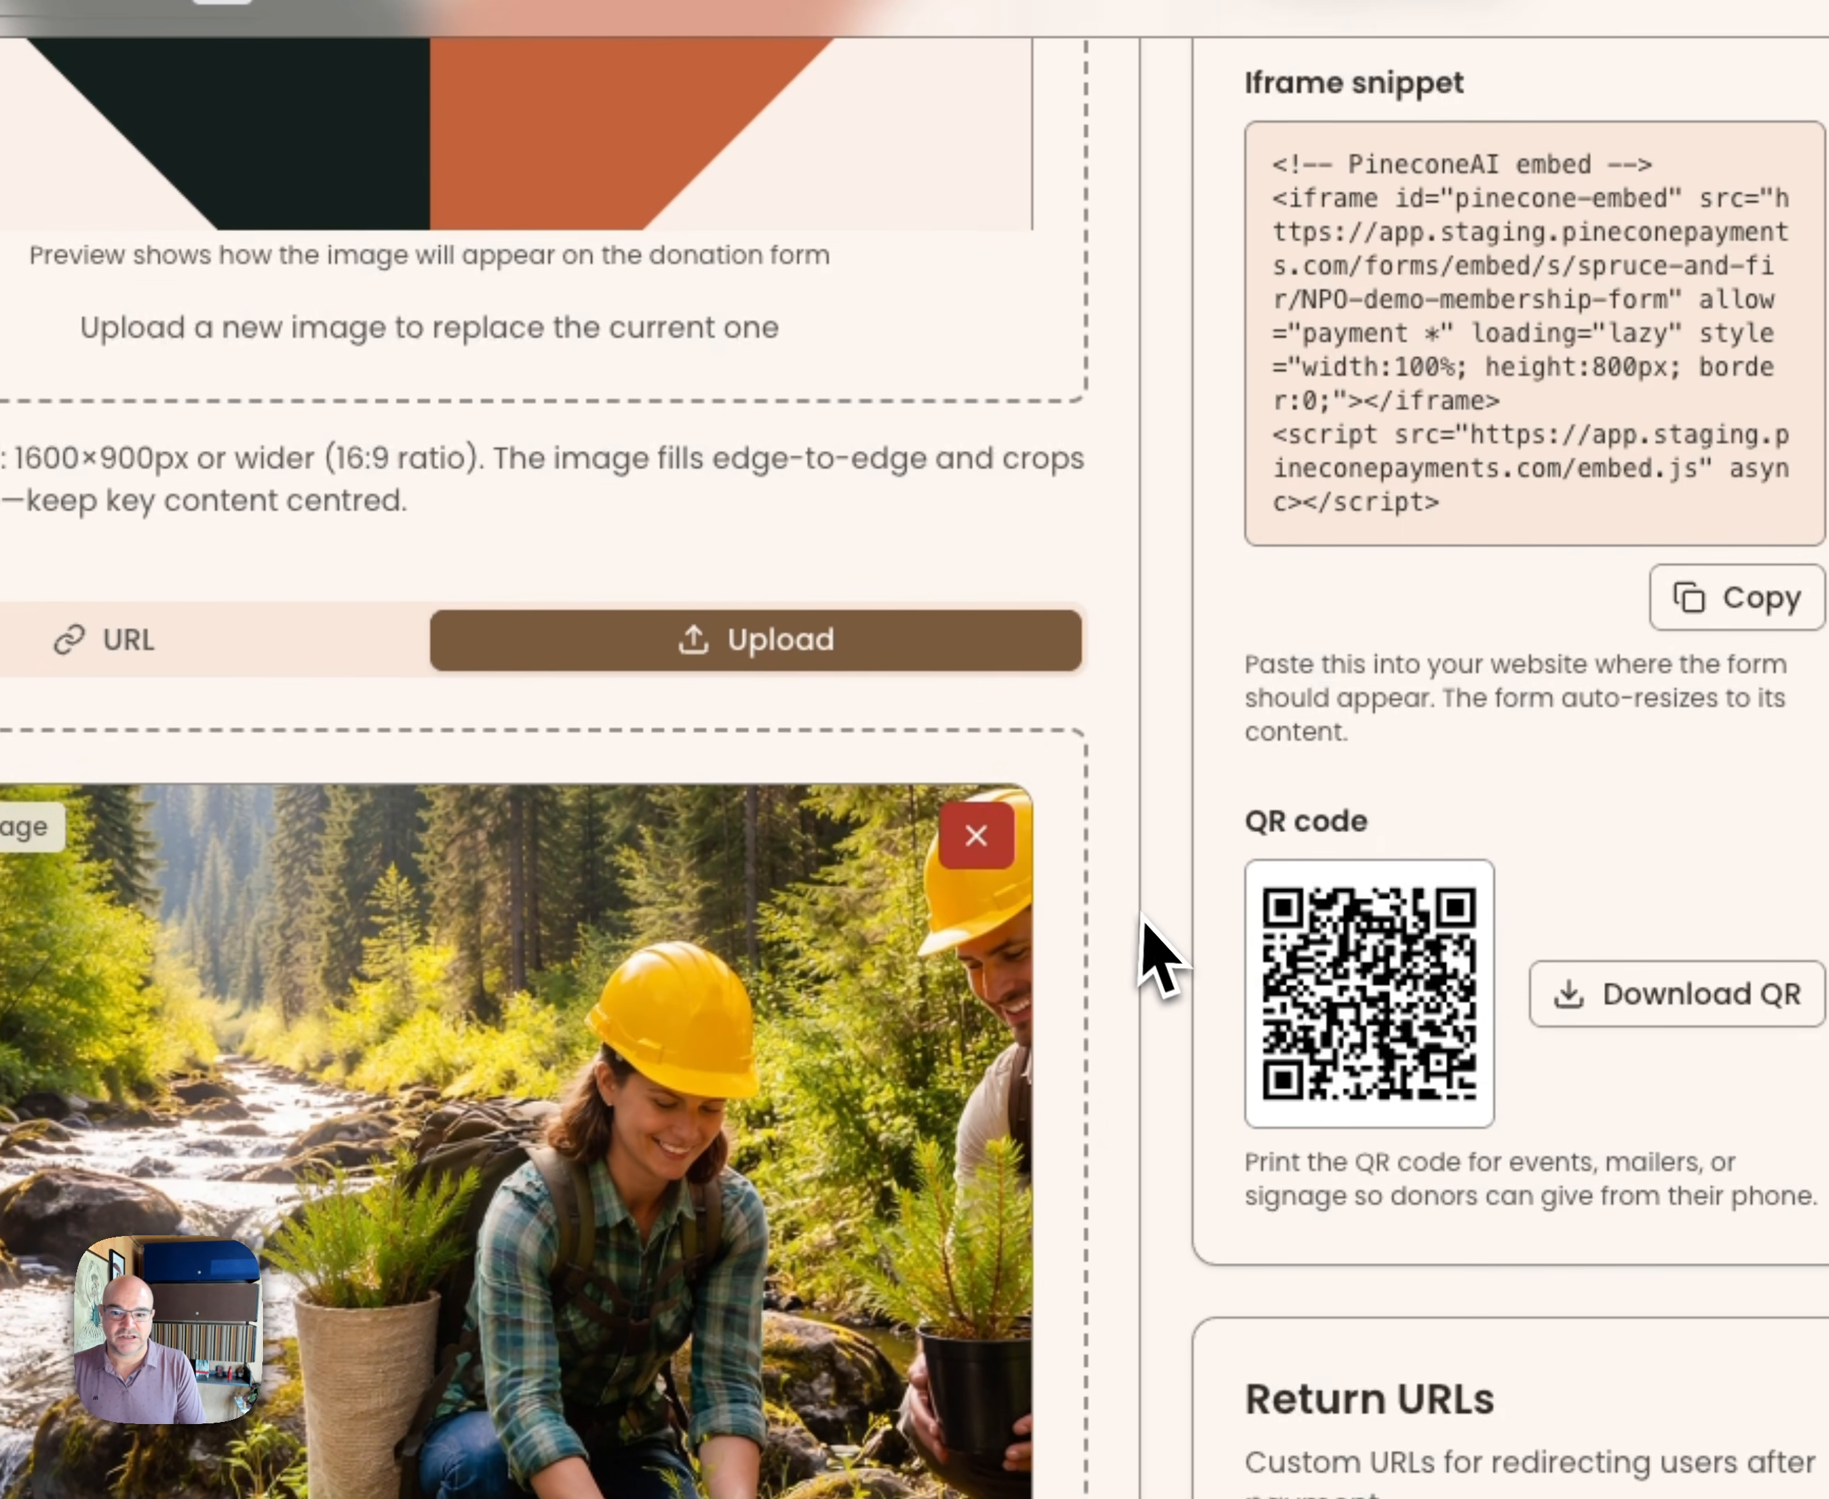
{"action": "scroll", "coordinate": [1159, 959], "scroll_direction": "down", "scroll_amount": 10}
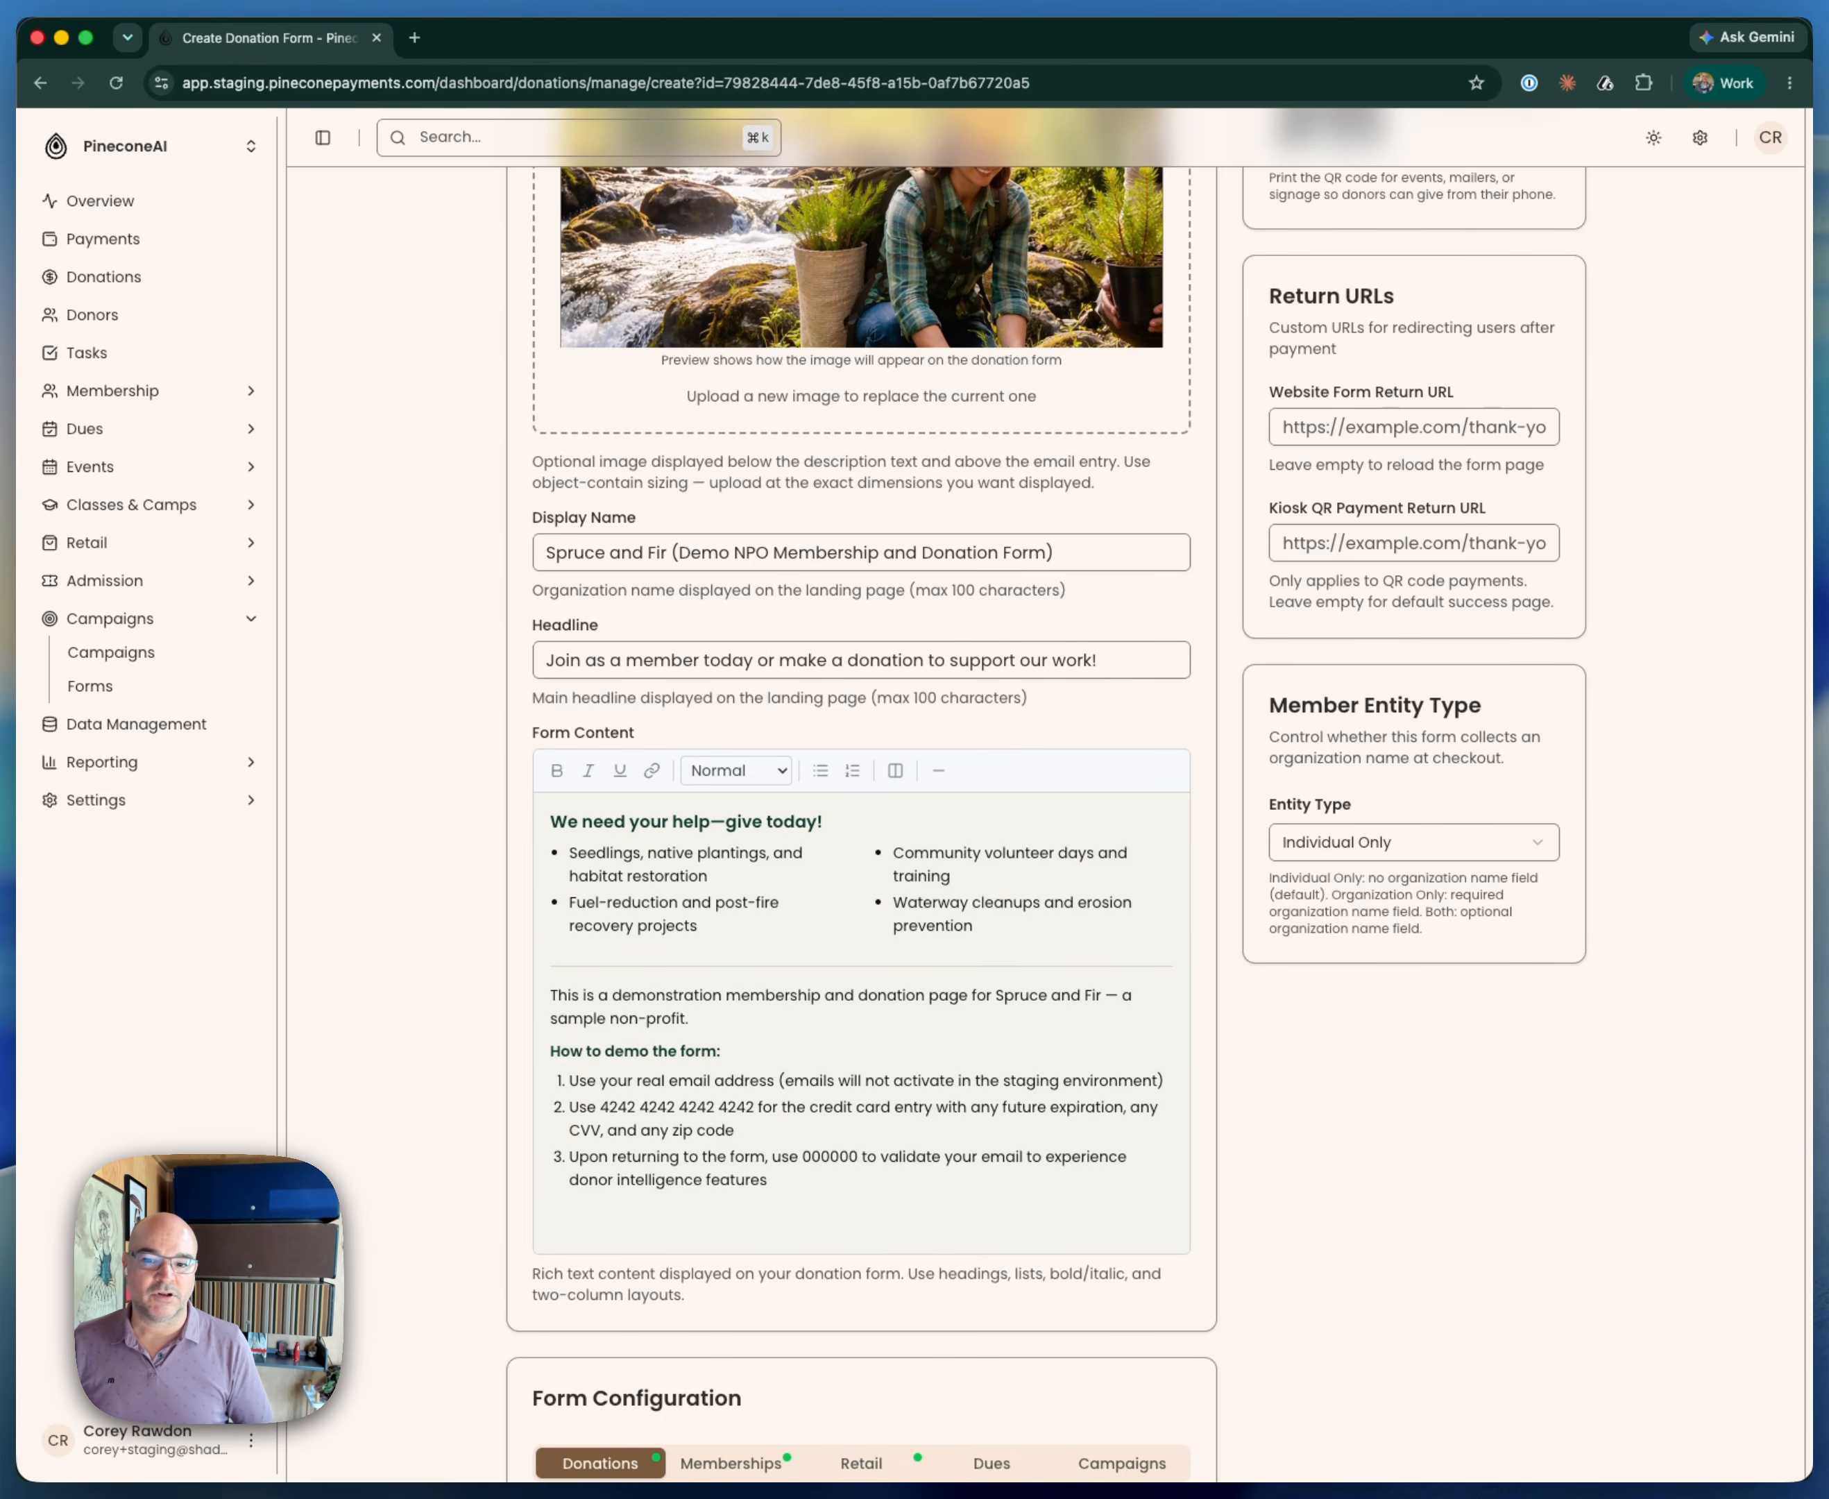
Examine the text style options offered for the form content on the landing page
{"action": "left_click", "coordinate": [747, 770]}
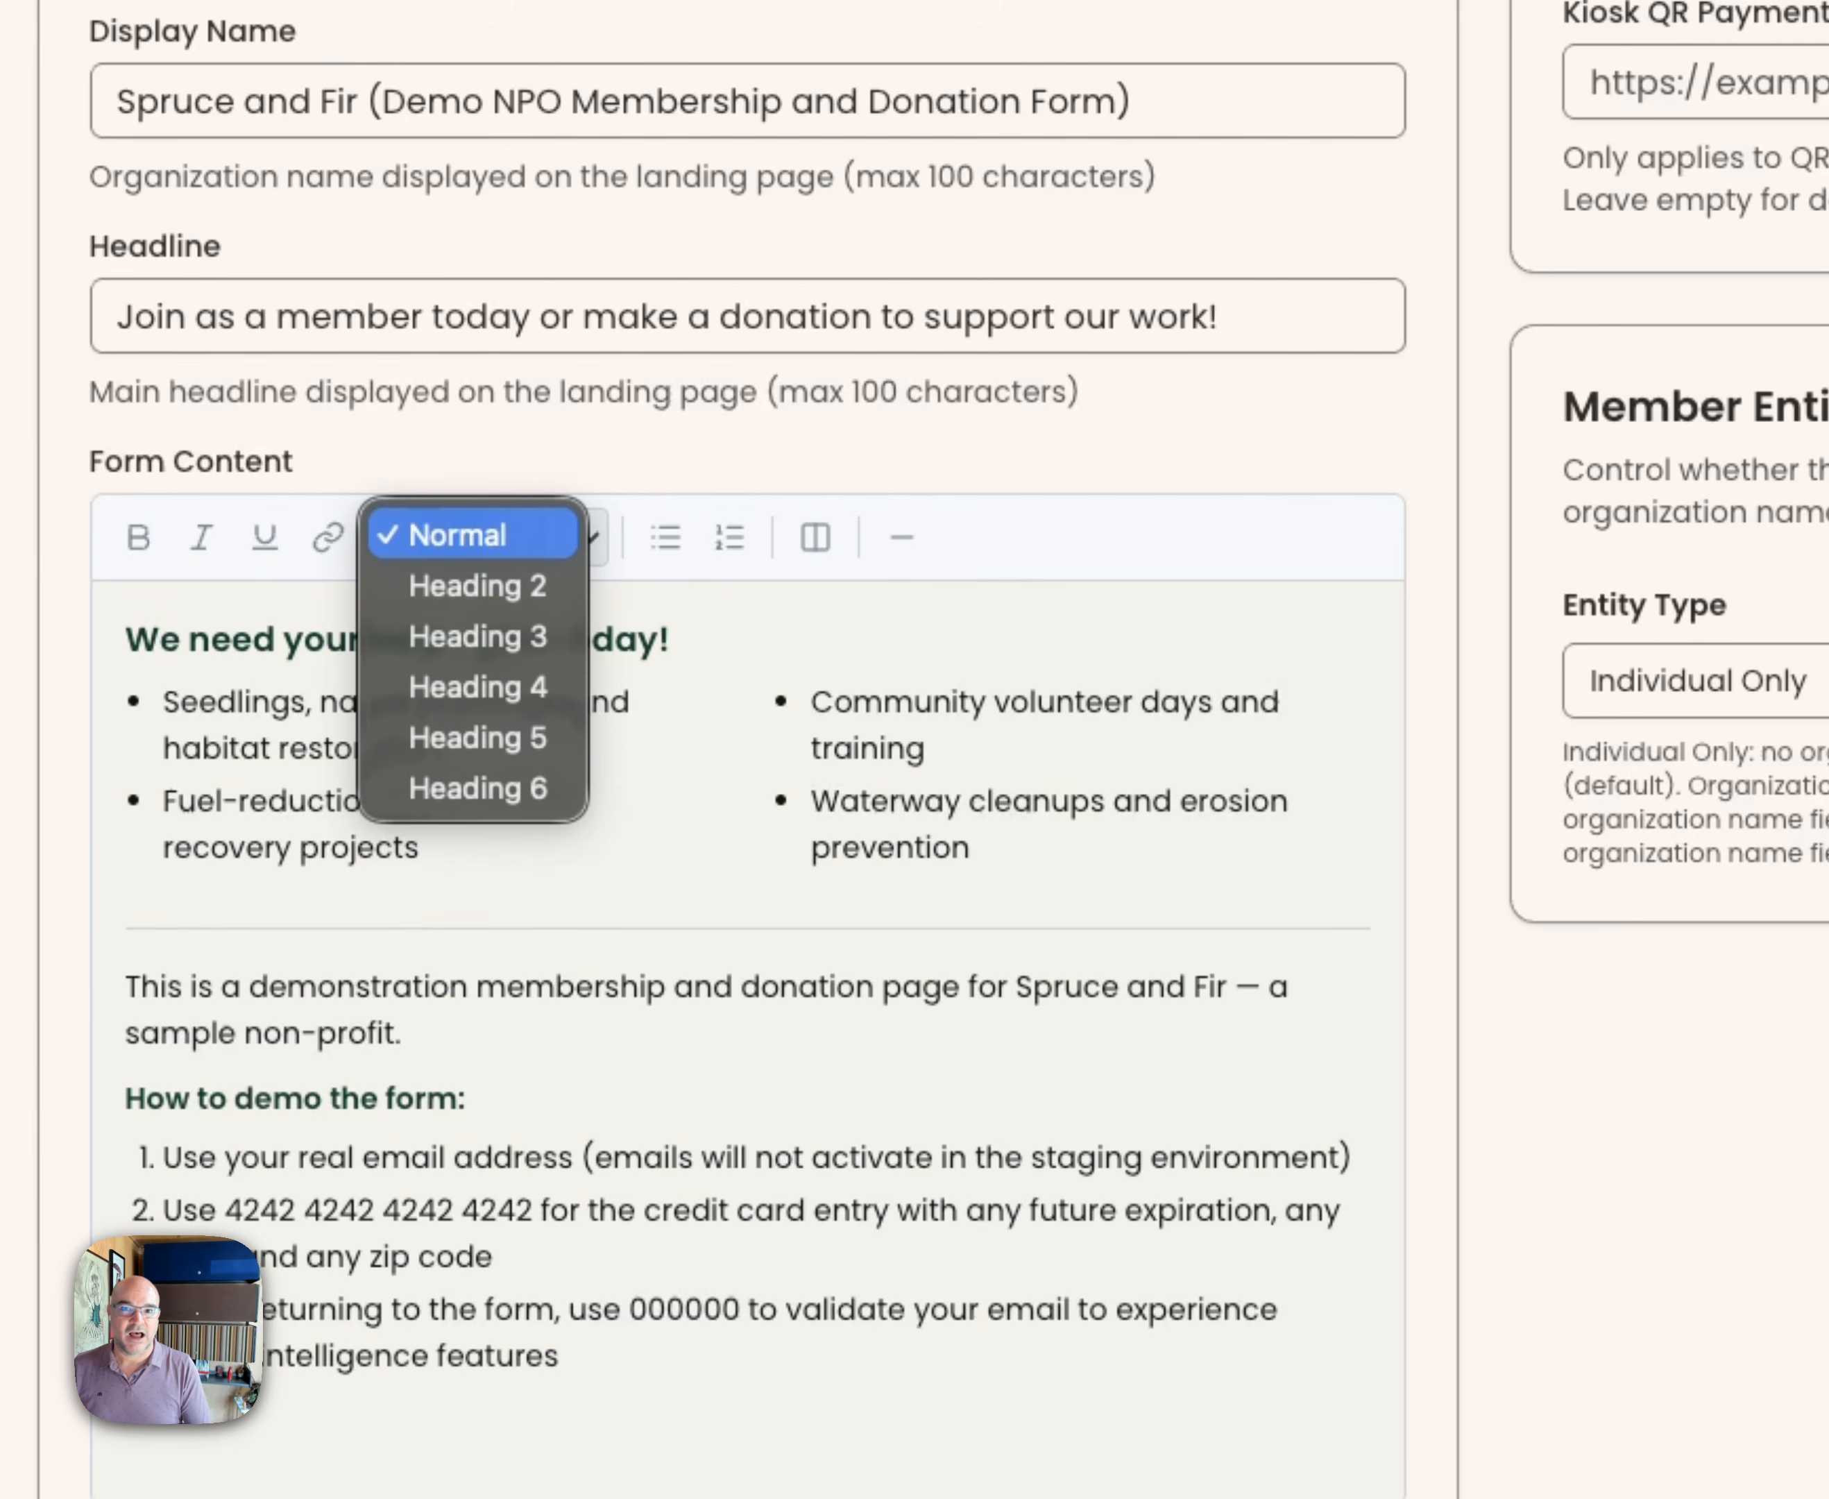
{"action": "left_click", "coordinate": [1327, 477]}
{"action": "scroll", "coordinate": [1204, 804], "scroll_direction": "down", "scroll_amount": 3}
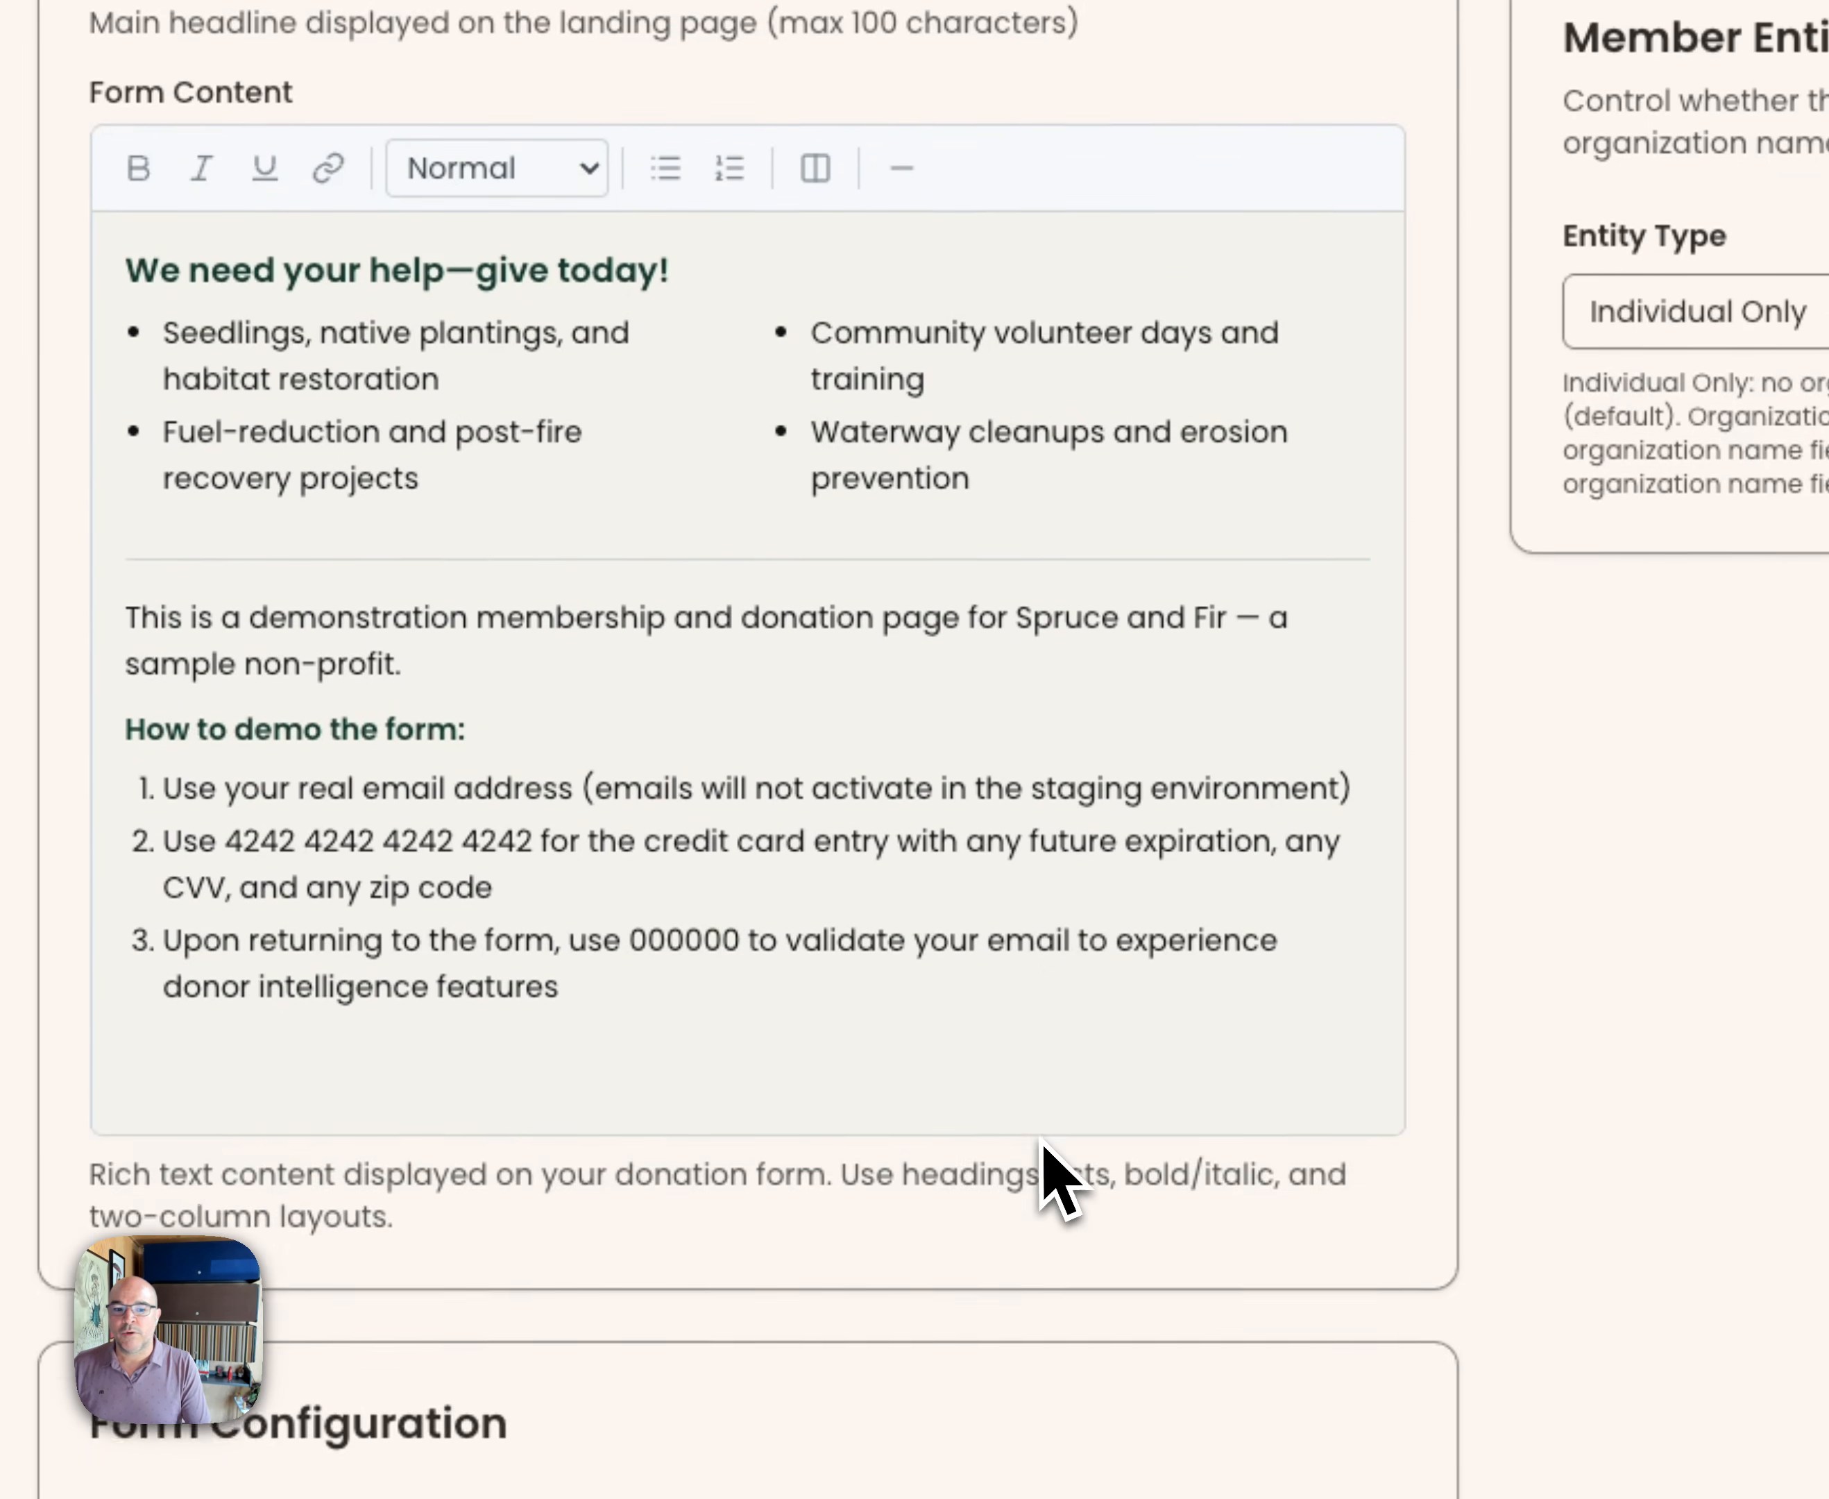
Reorder the quick-select donation amounts in the form configuration to 50, 100, 250, 500 and 1000
{"action": "scroll", "coordinate": [1042, 1141], "scroll_direction": "down", "scroll_amount": 10}
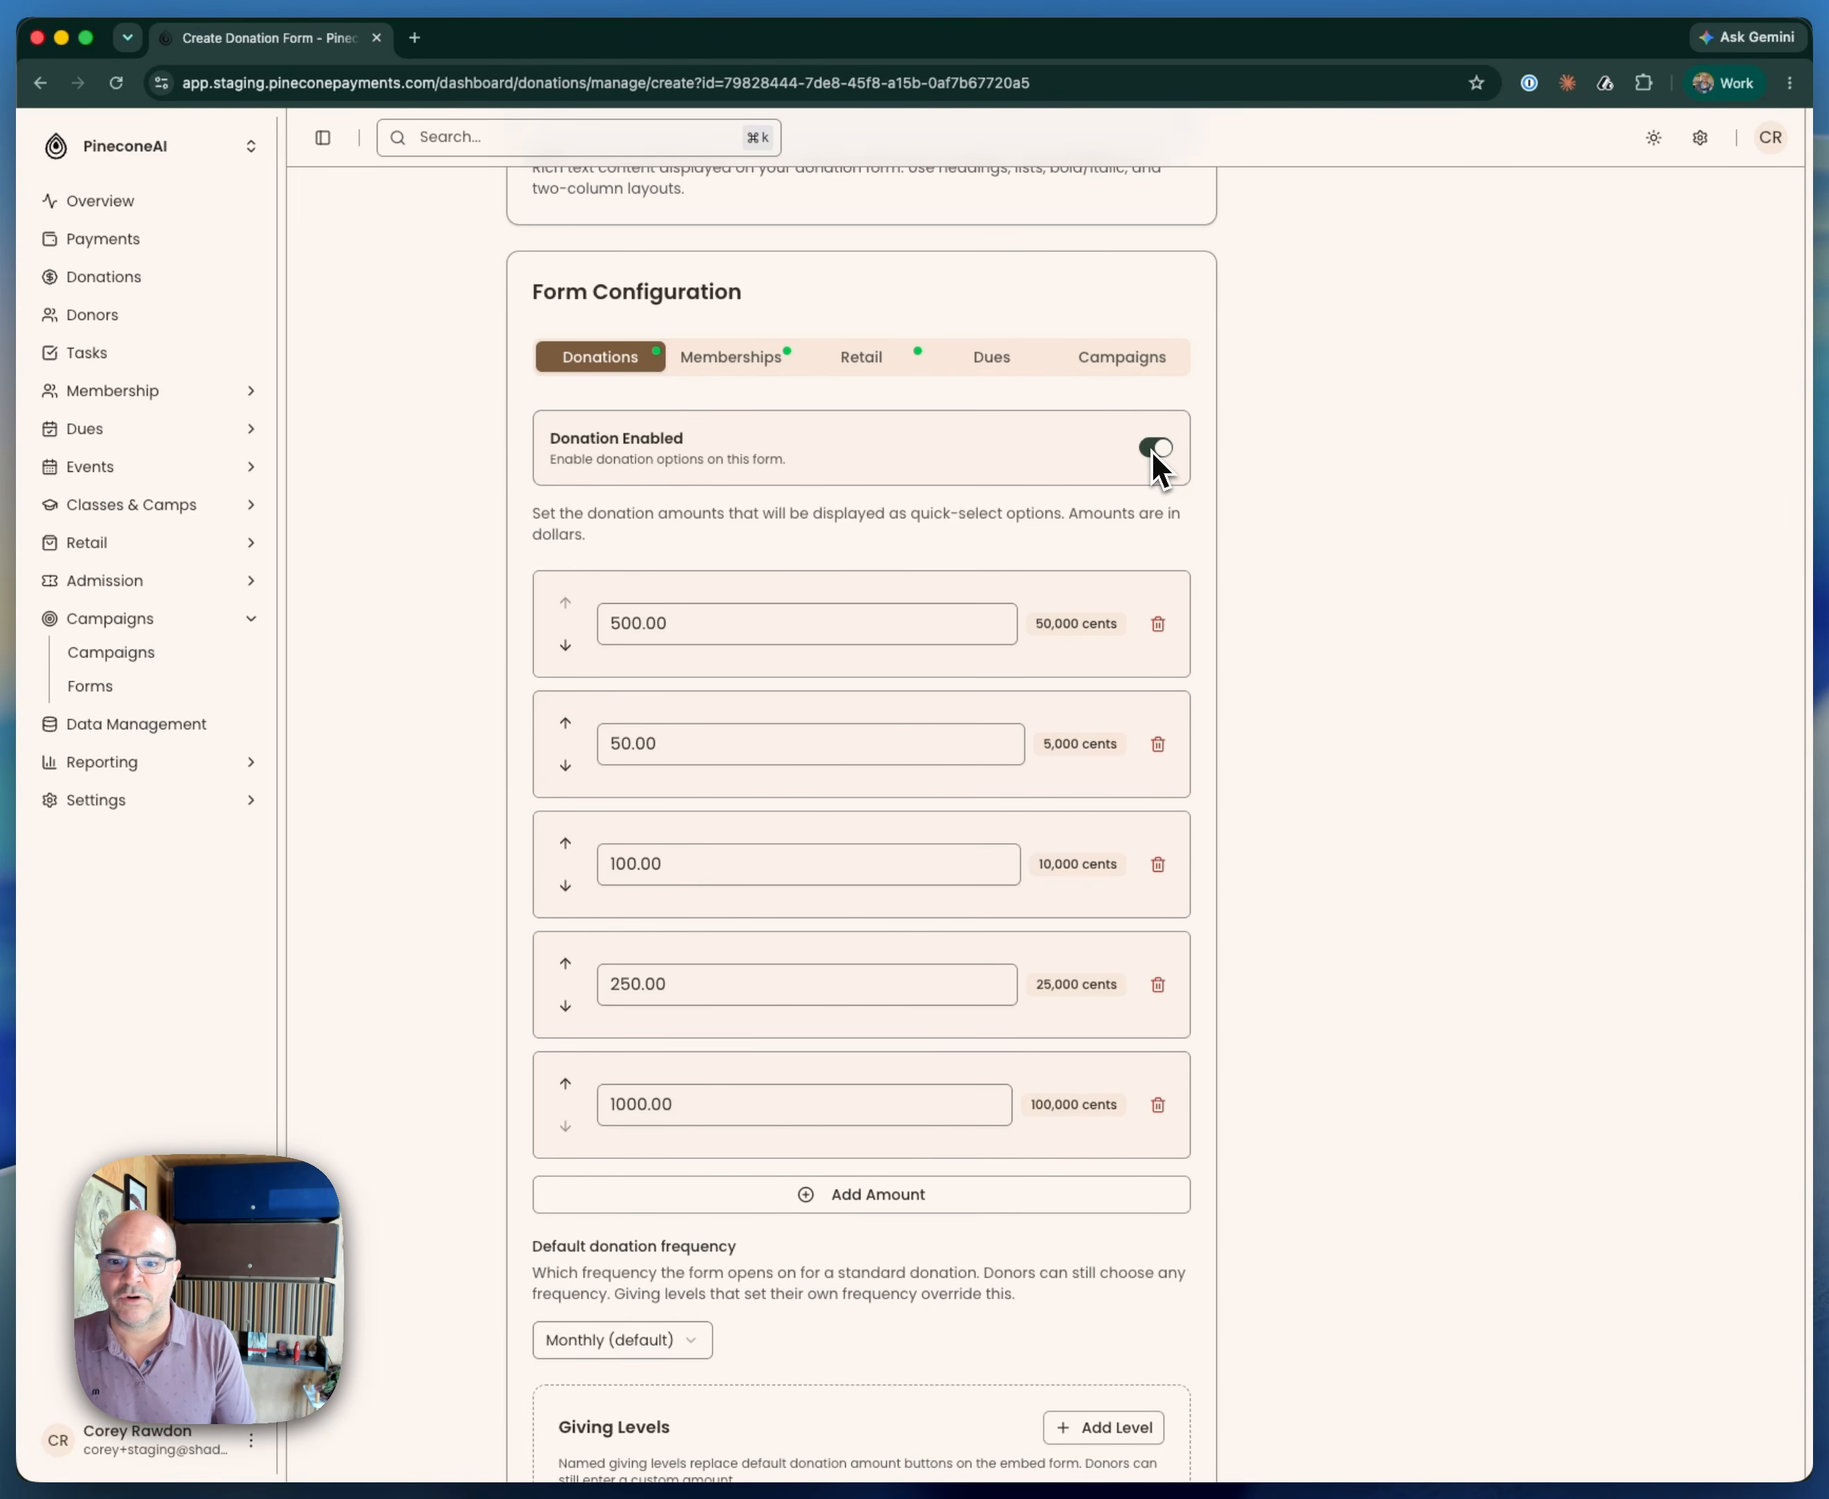
{"action": "left_click", "coordinate": [566, 728]}
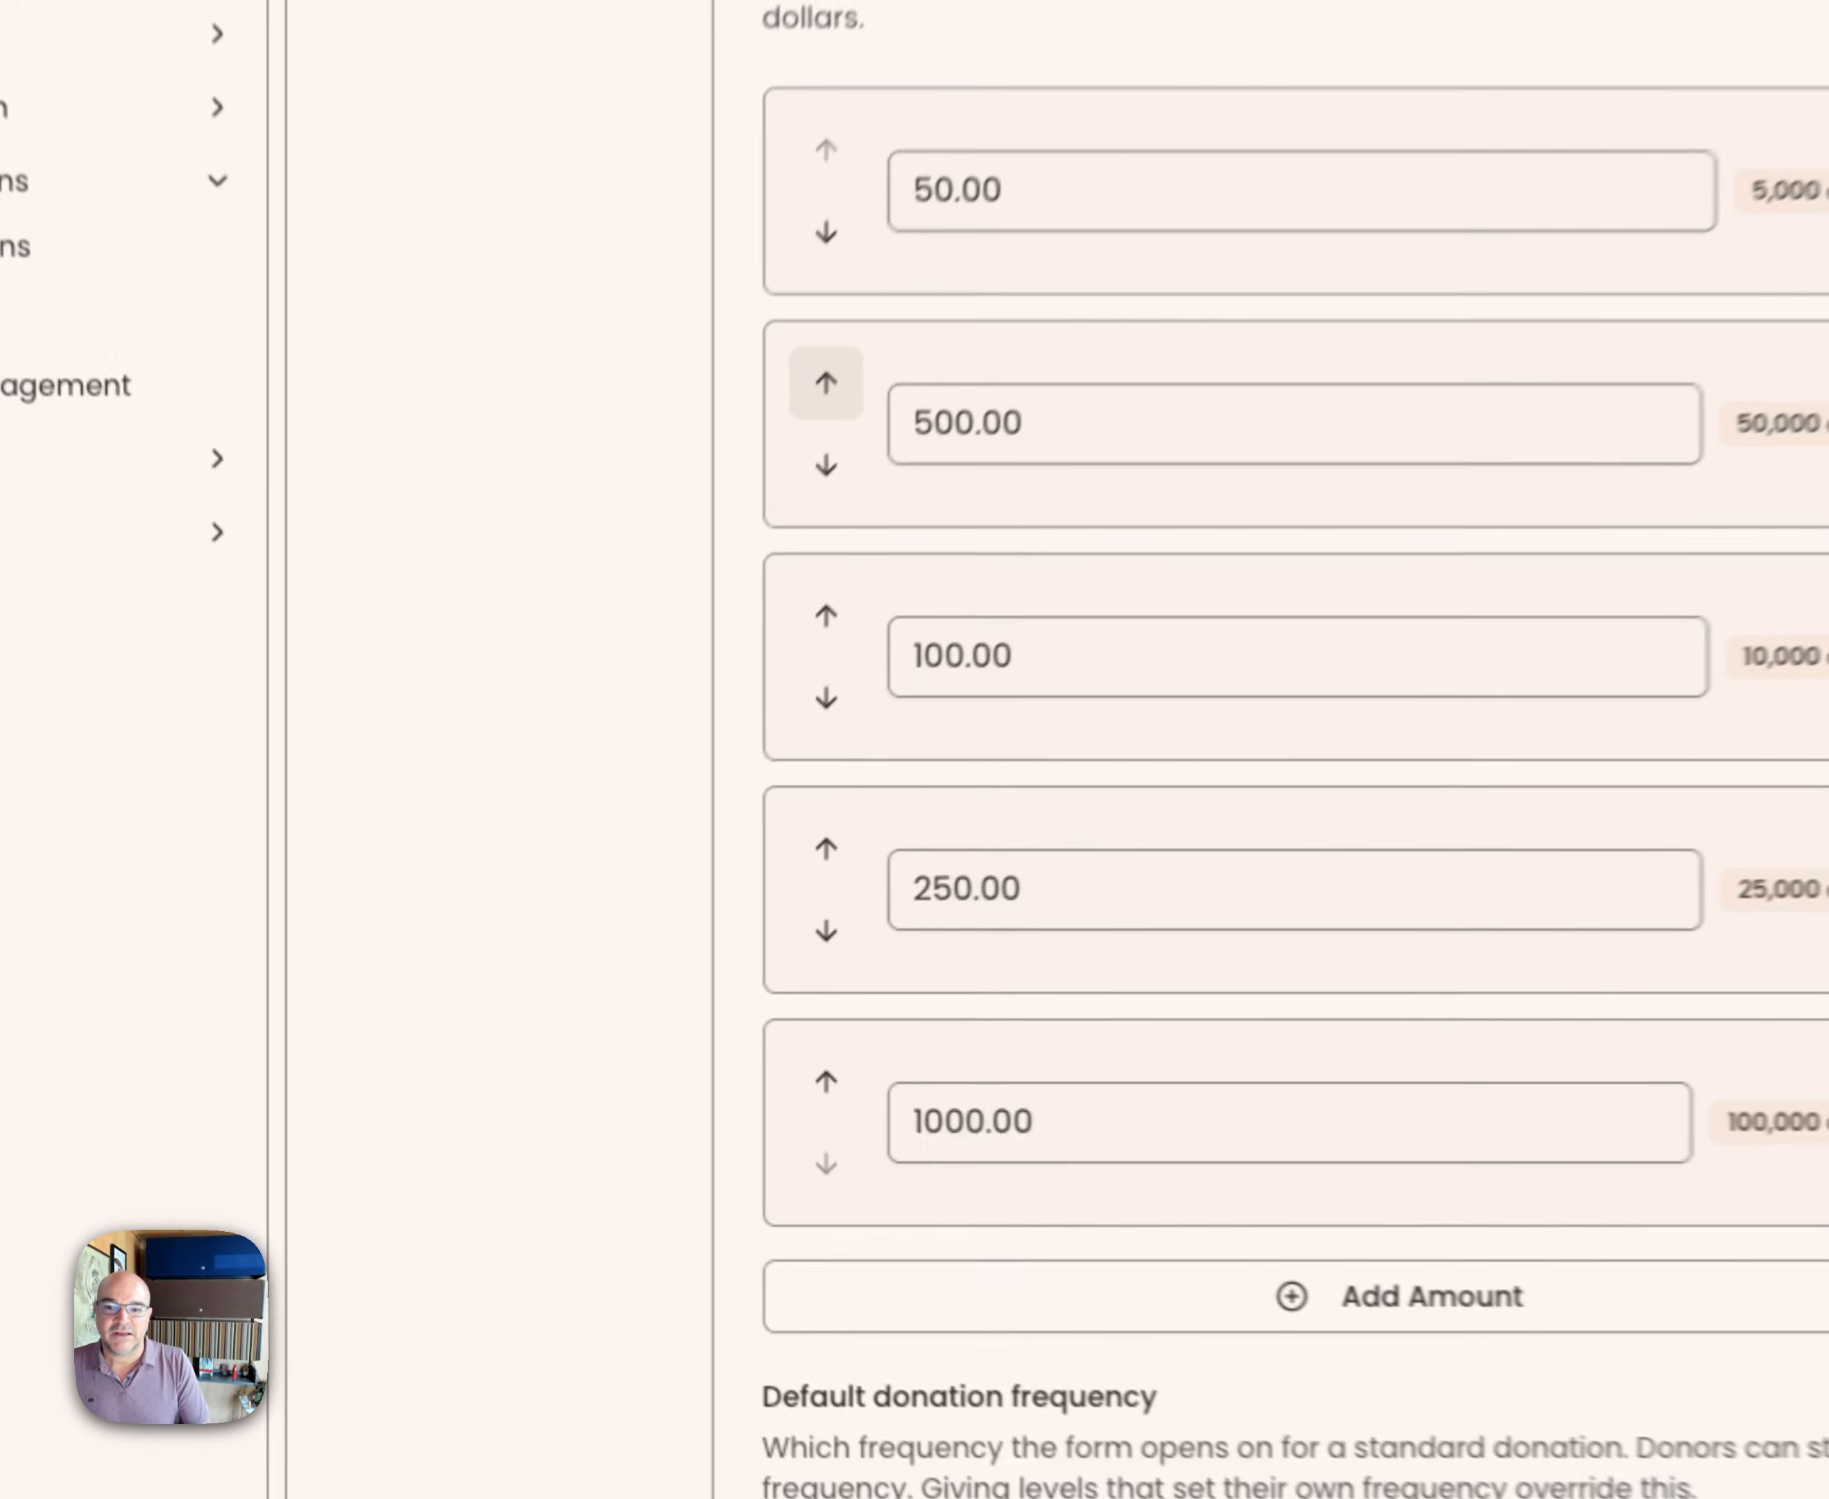
{"action": "left_click", "coordinate": [843, 446]}
{"action": "left_click", "coordinate": [842, 686]}
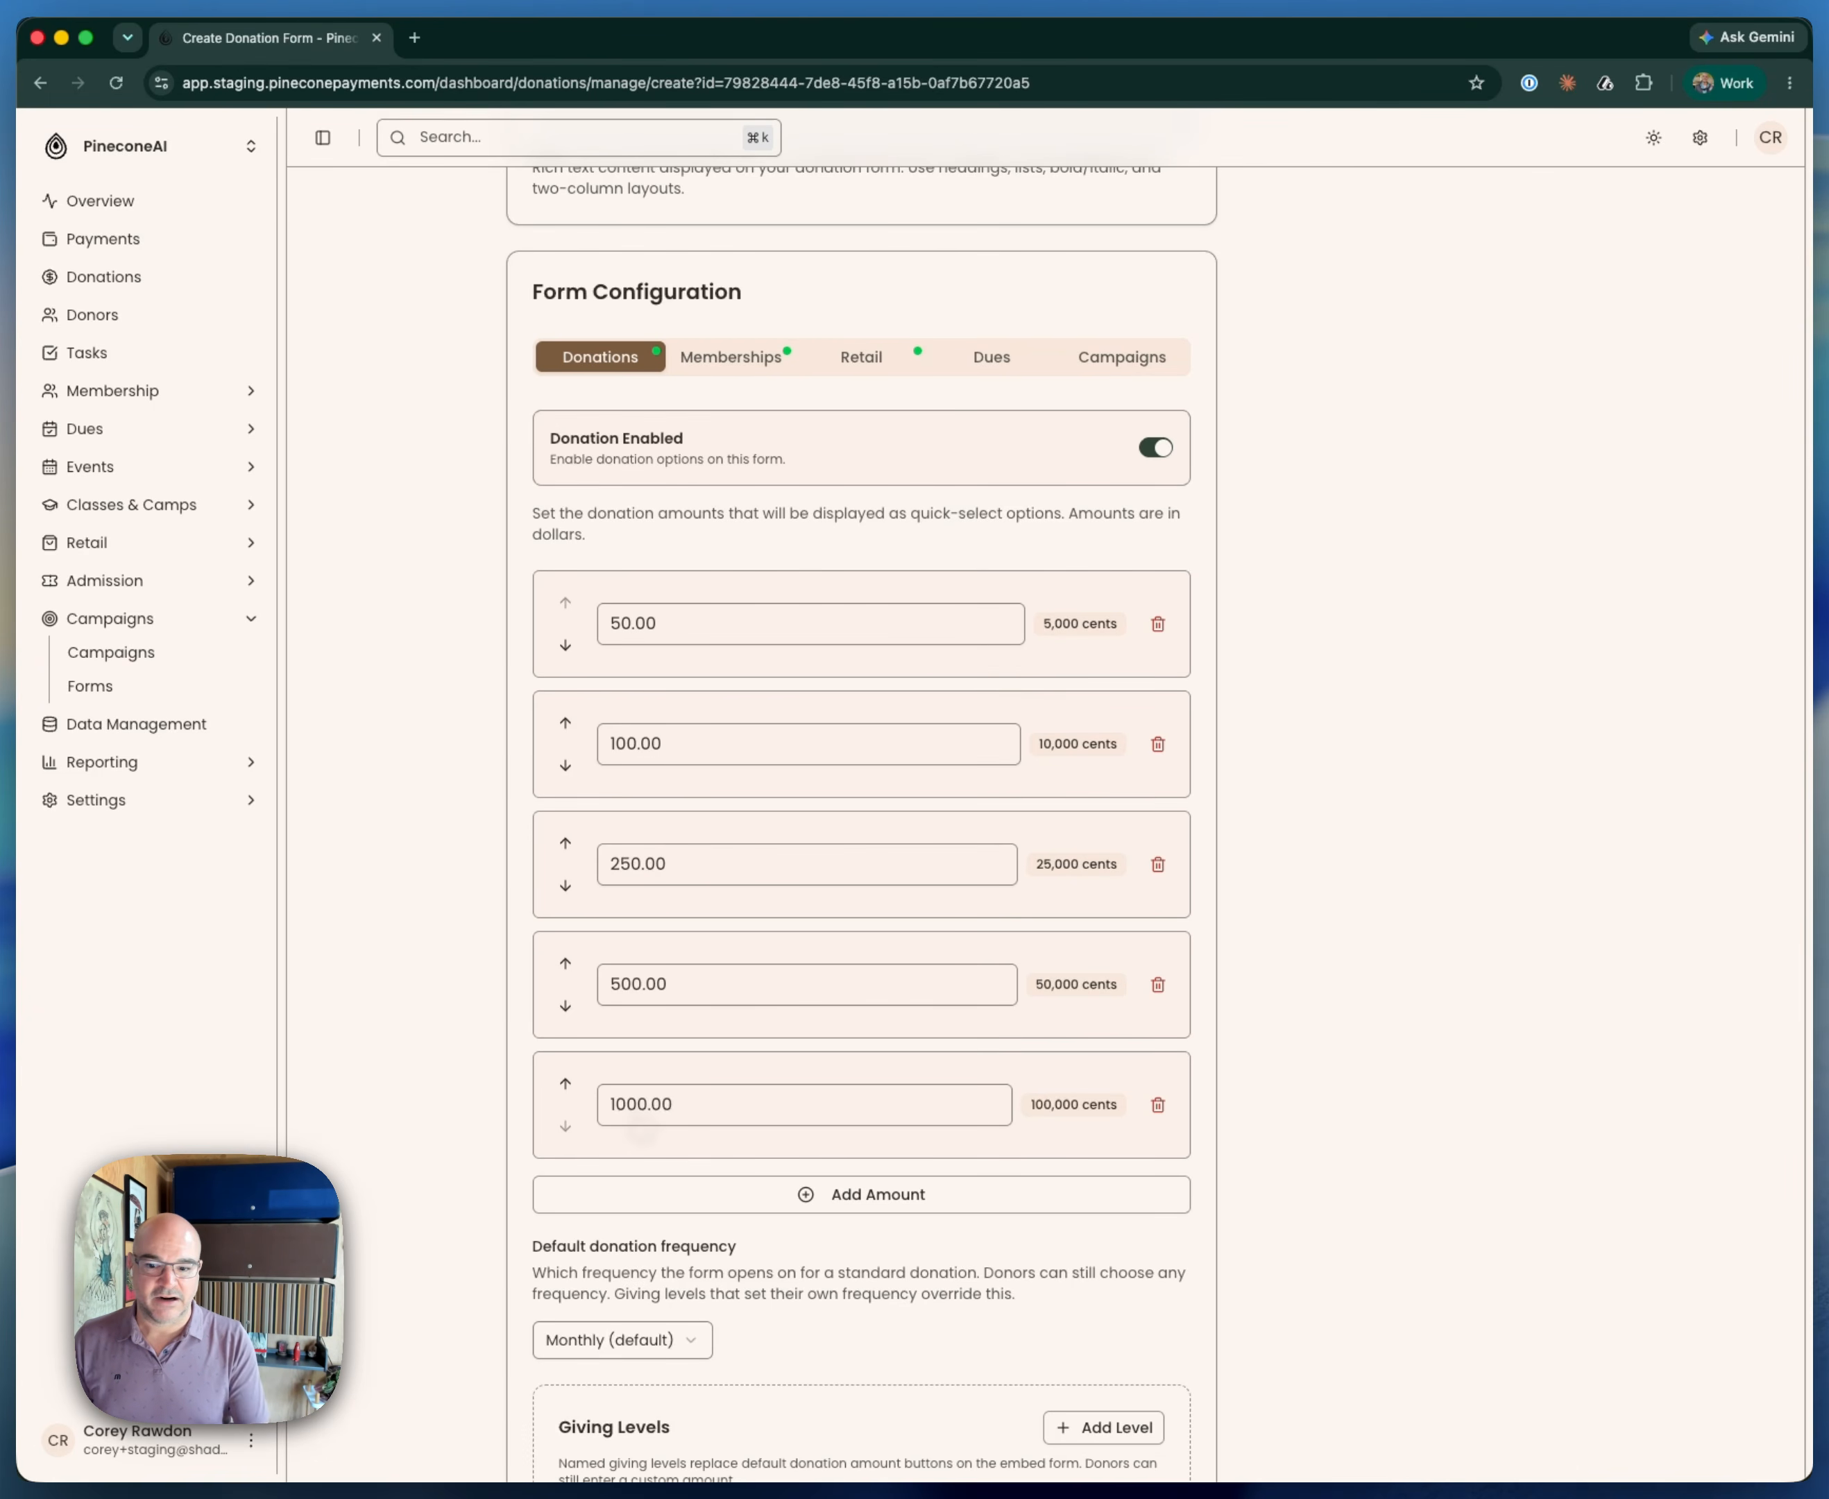
Delete the 1000.00 donation amount and set the last remaining amount to 450
{"action": "left_click", "coordinate": [1158, 1104]}
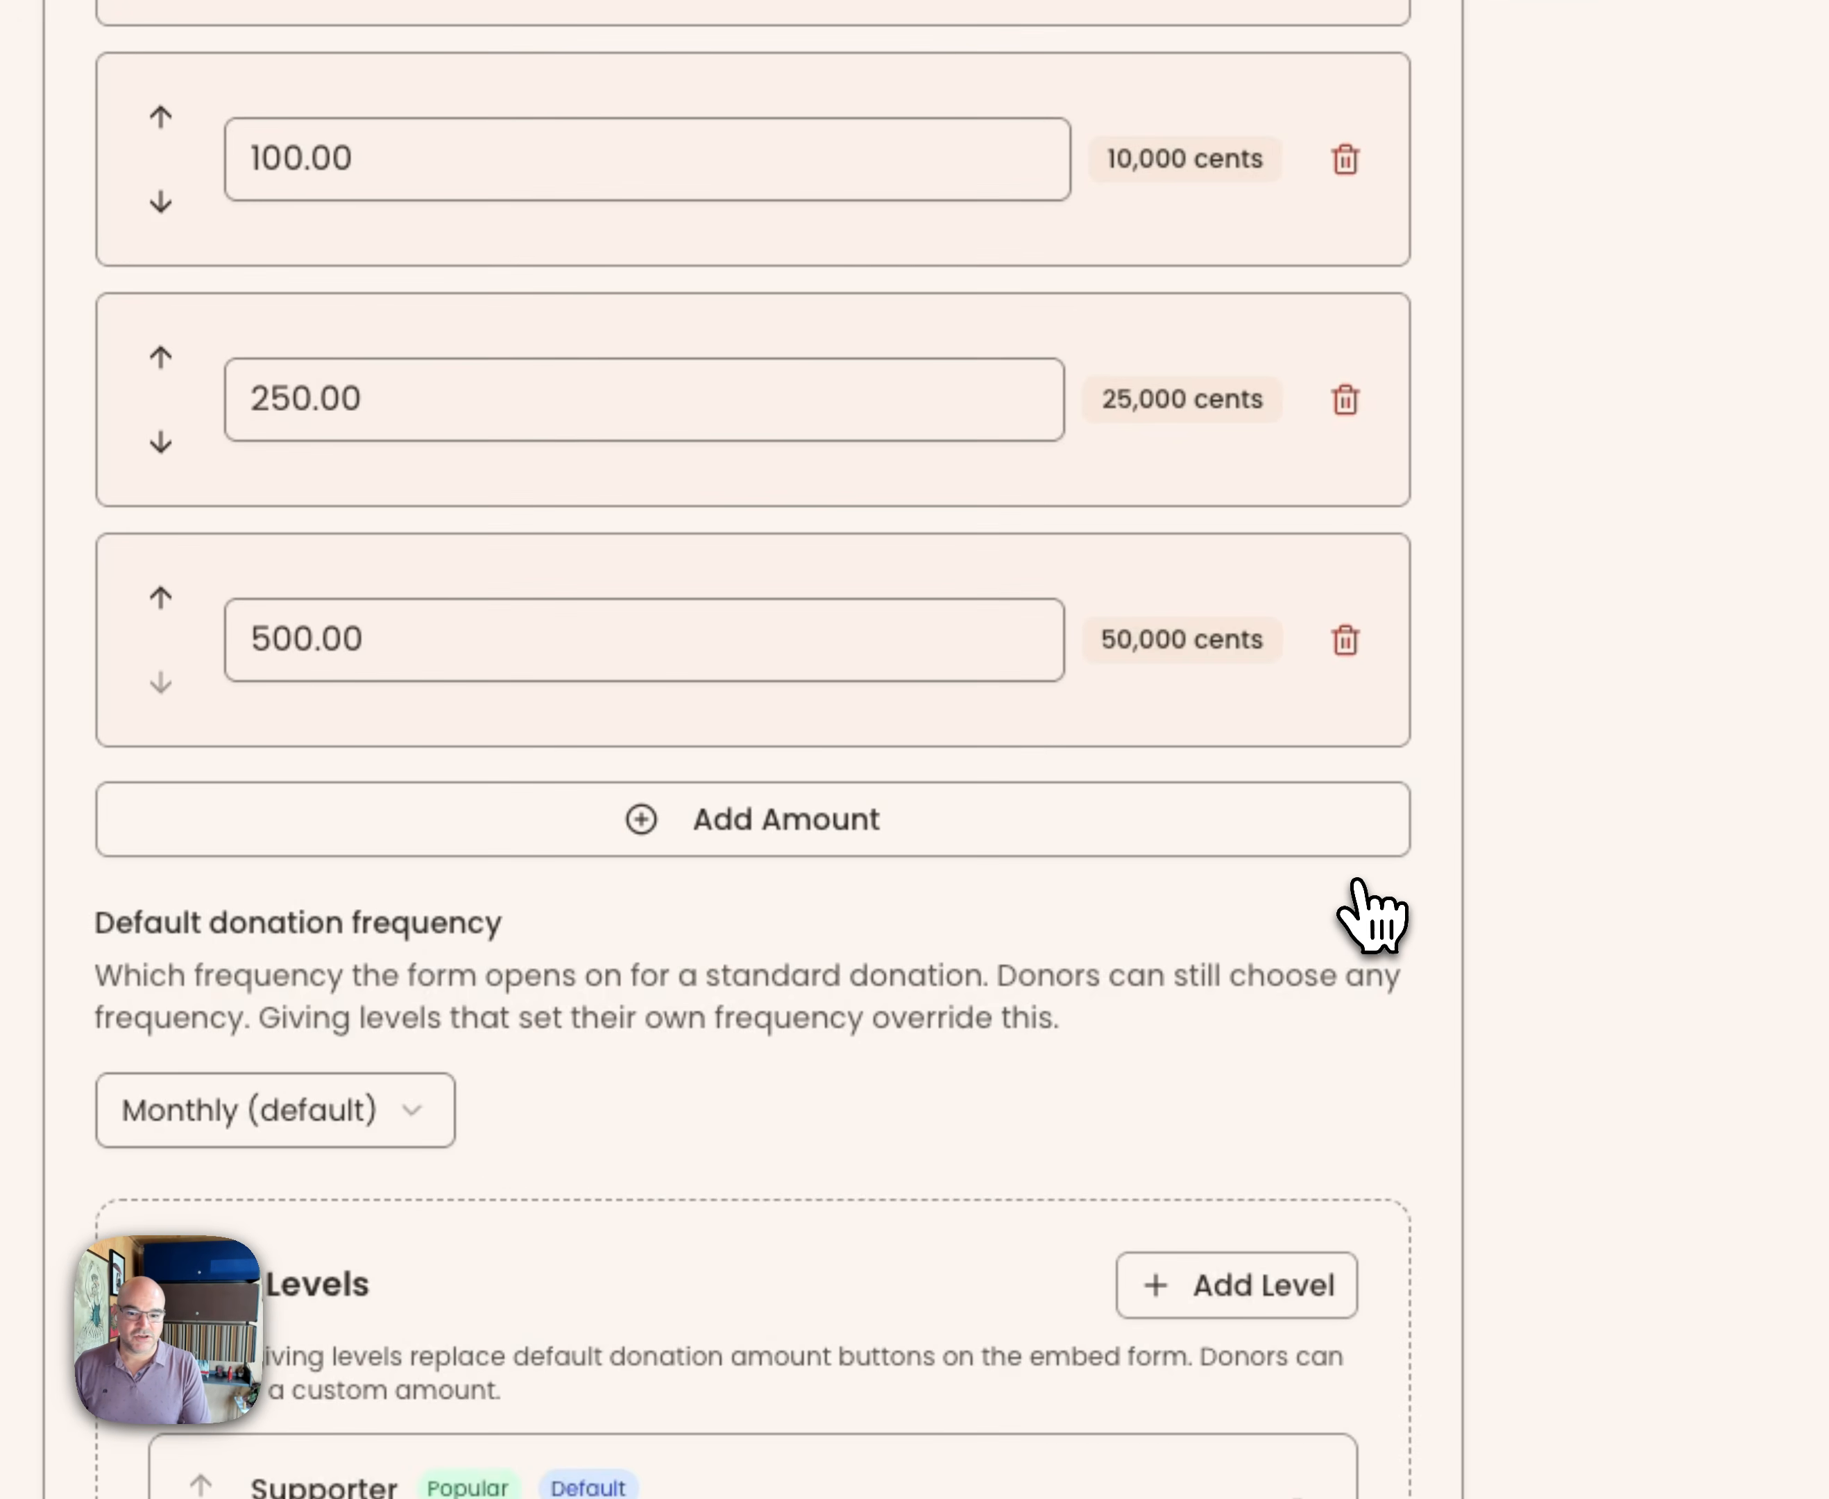
{"action": "left_click_drag", "start_coordinate": [447, 637], "coordinate": [52, 602]}
{"action": "type", "text": "450."}
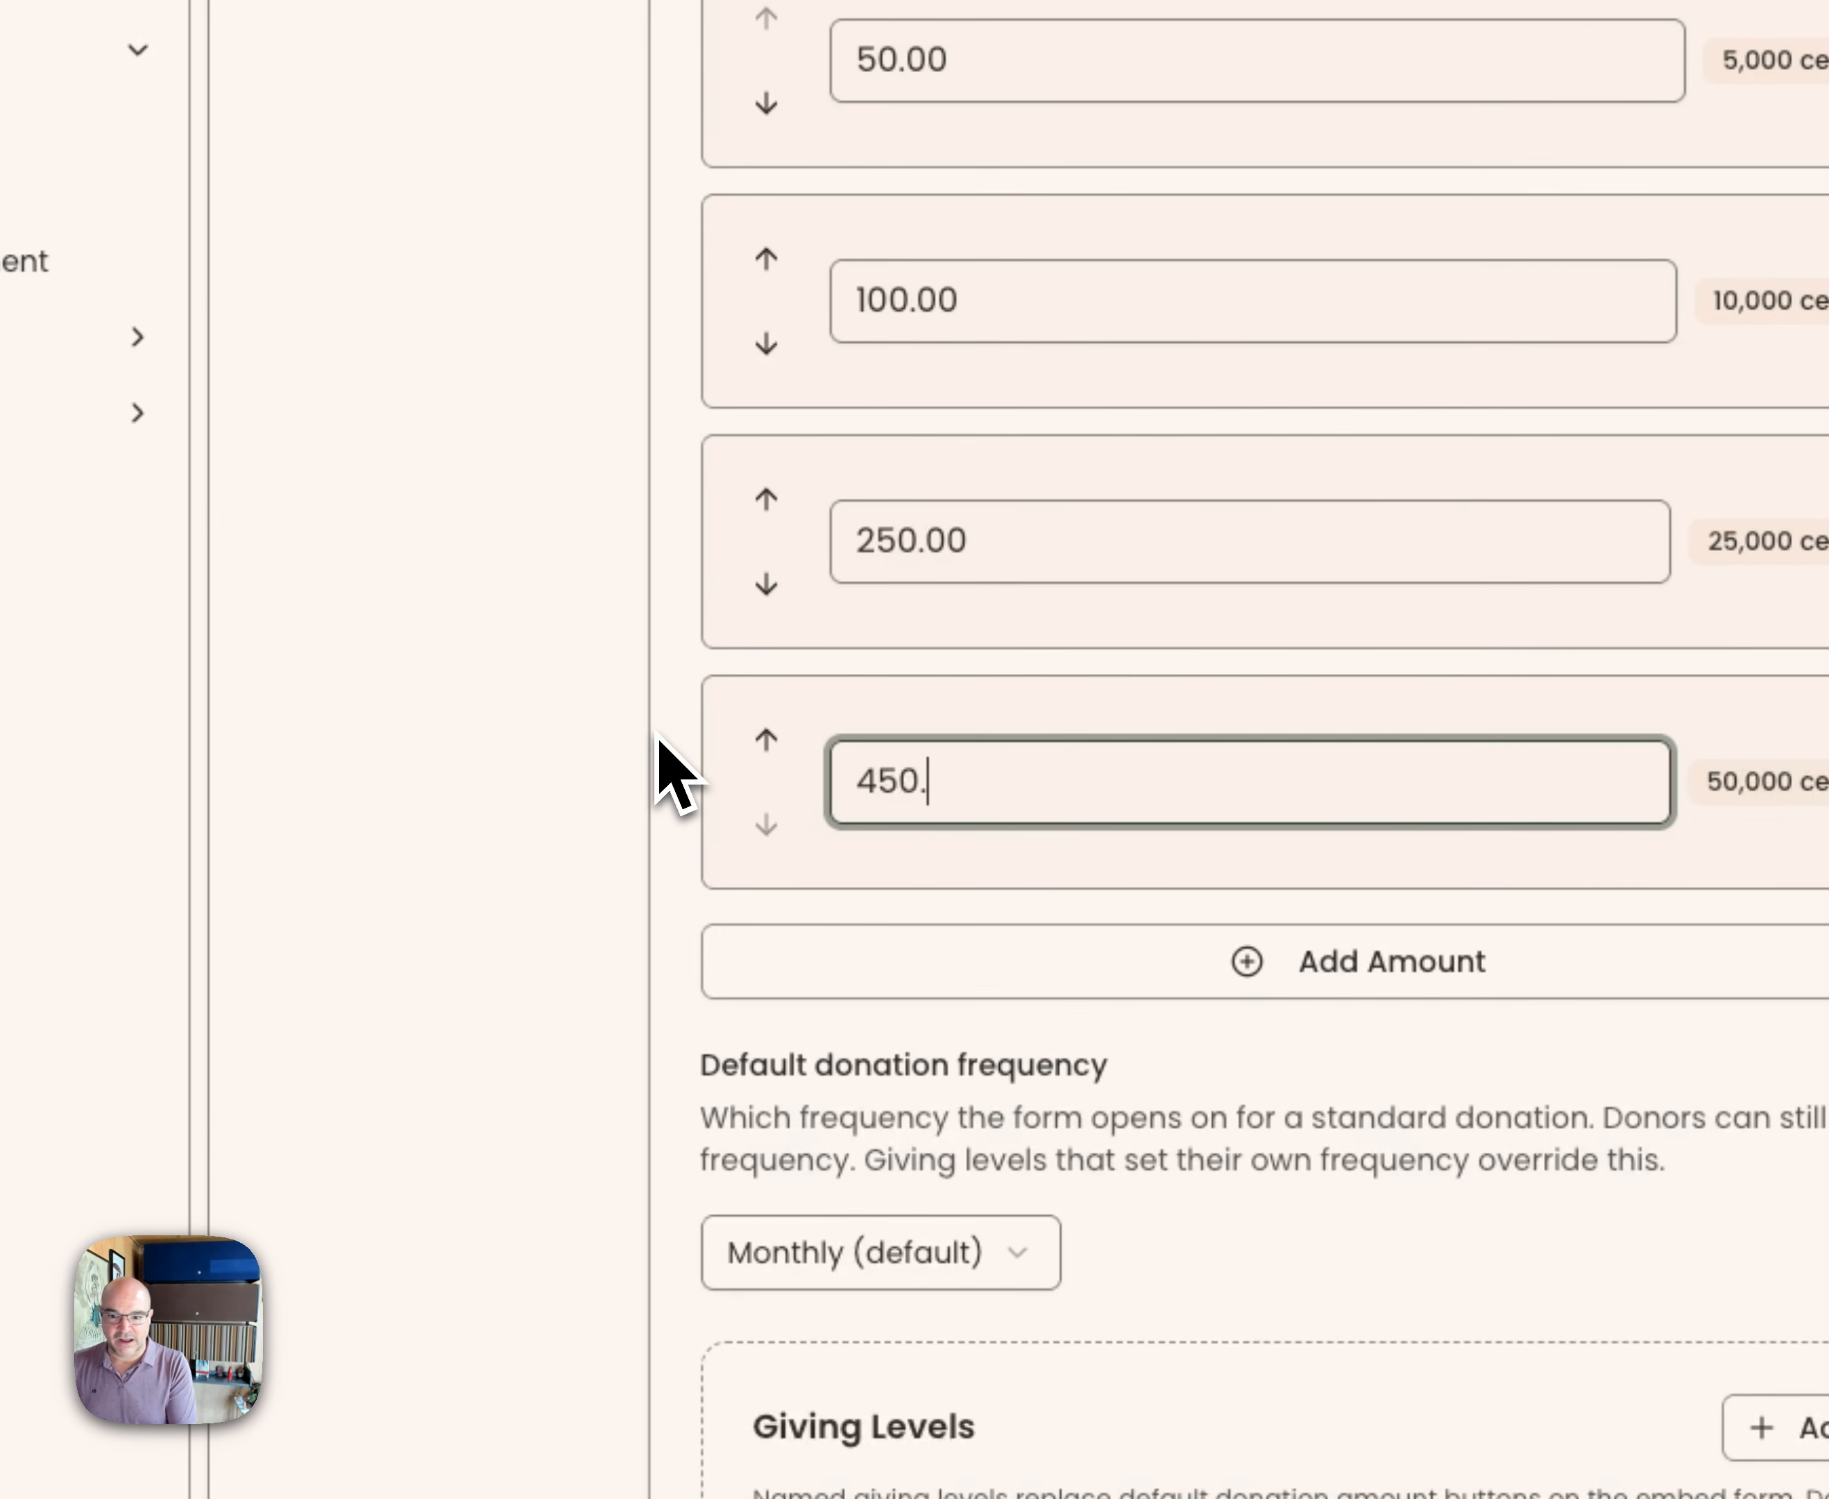
{"action": "key", "text": "Tab"}
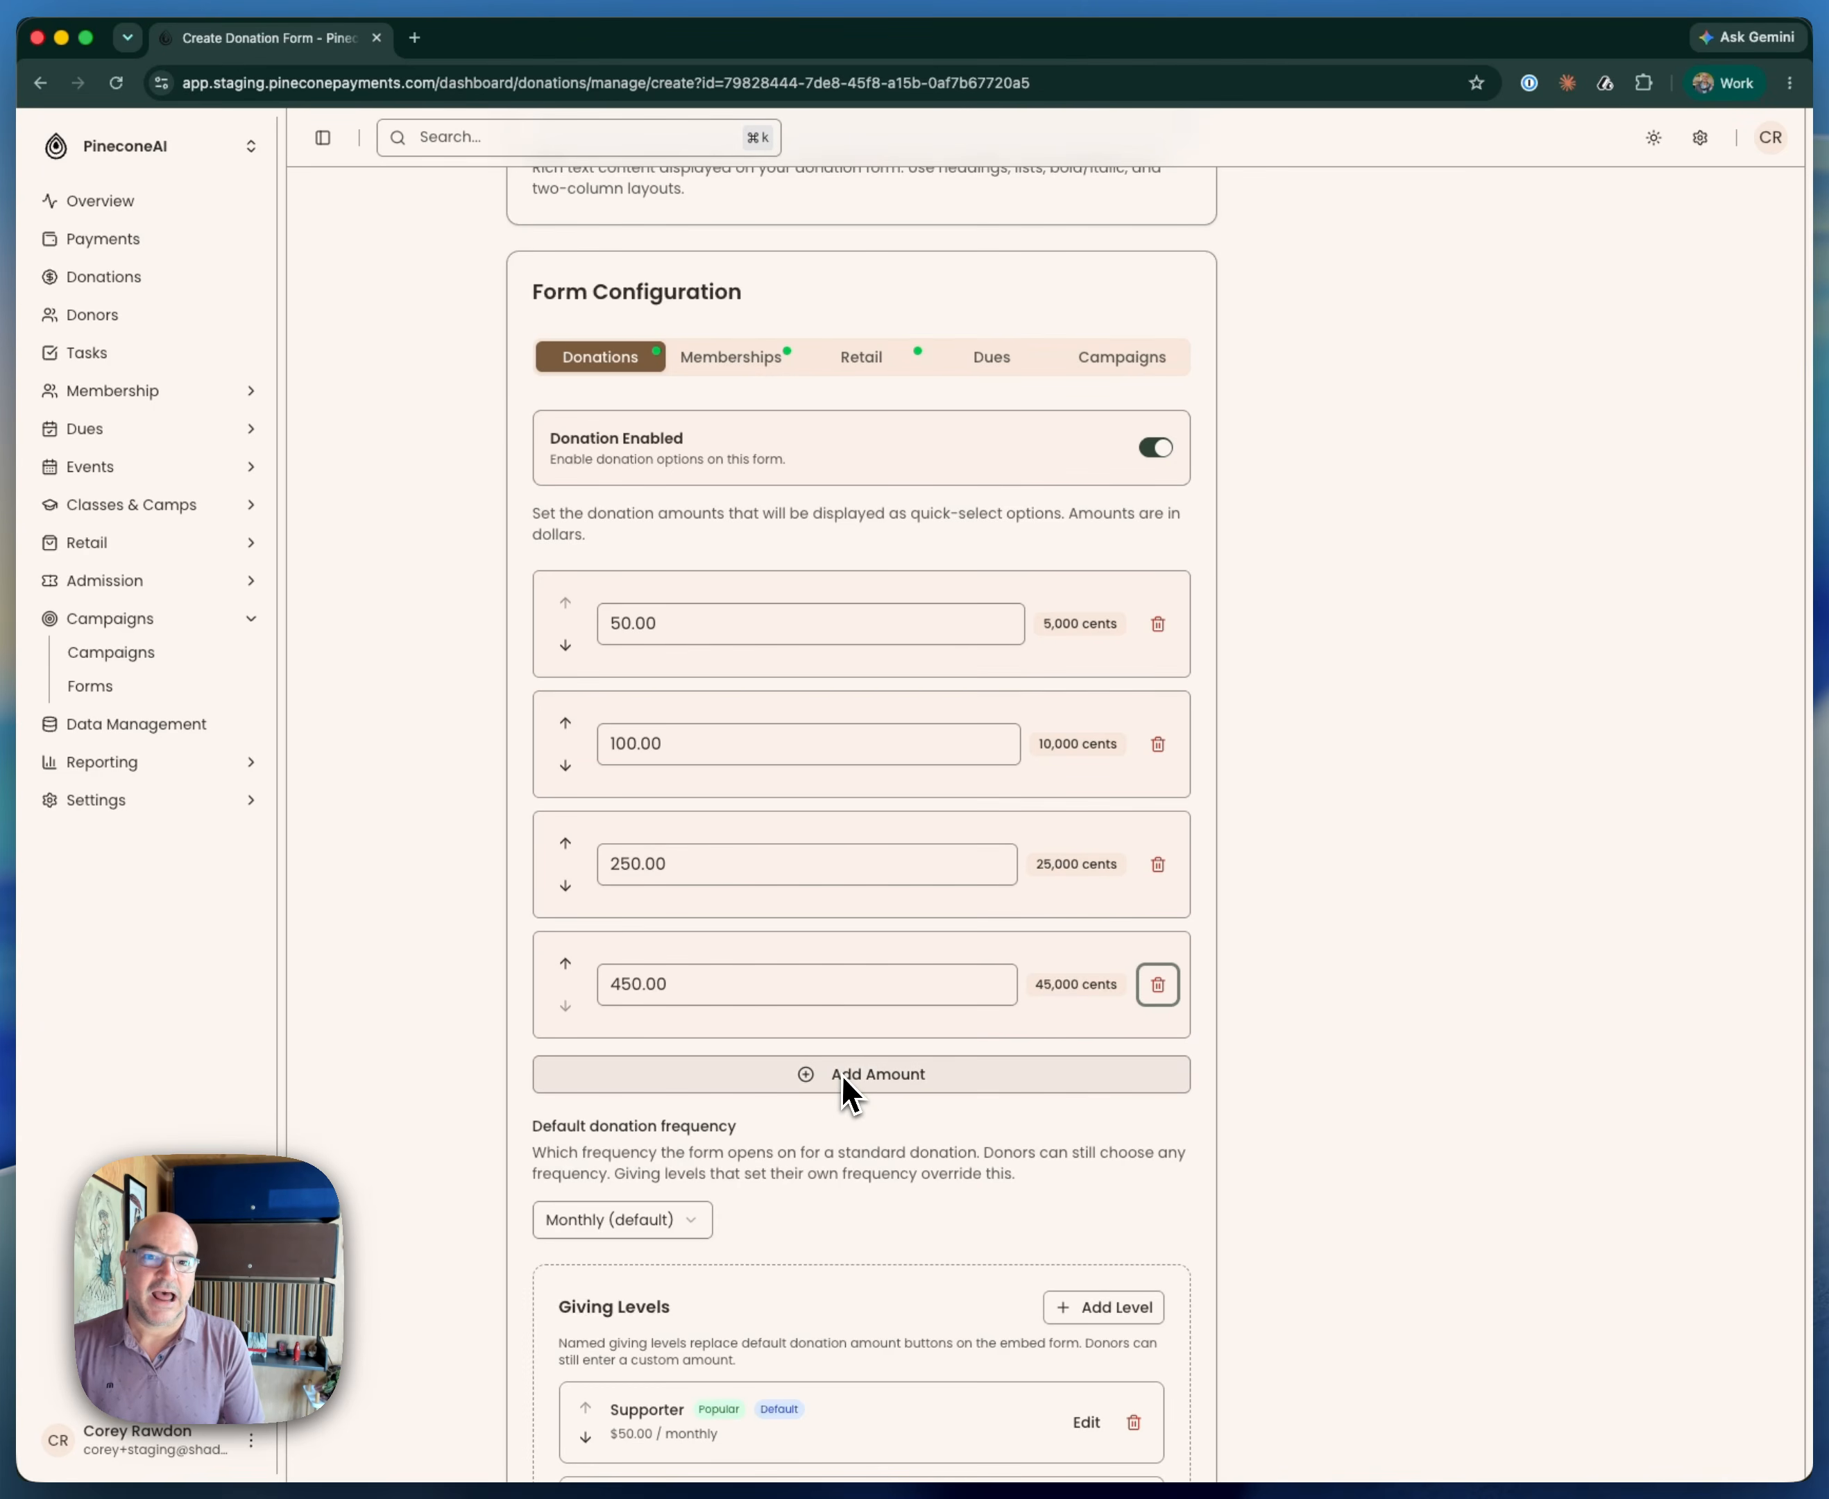
Review the default donation frequency setting, then open the Supporter giving level for editing and examine its frequency options
{"action": "scroll", "coordinate": [832, 1107], "scroll_direction": "down", "scroll_amount": 3}
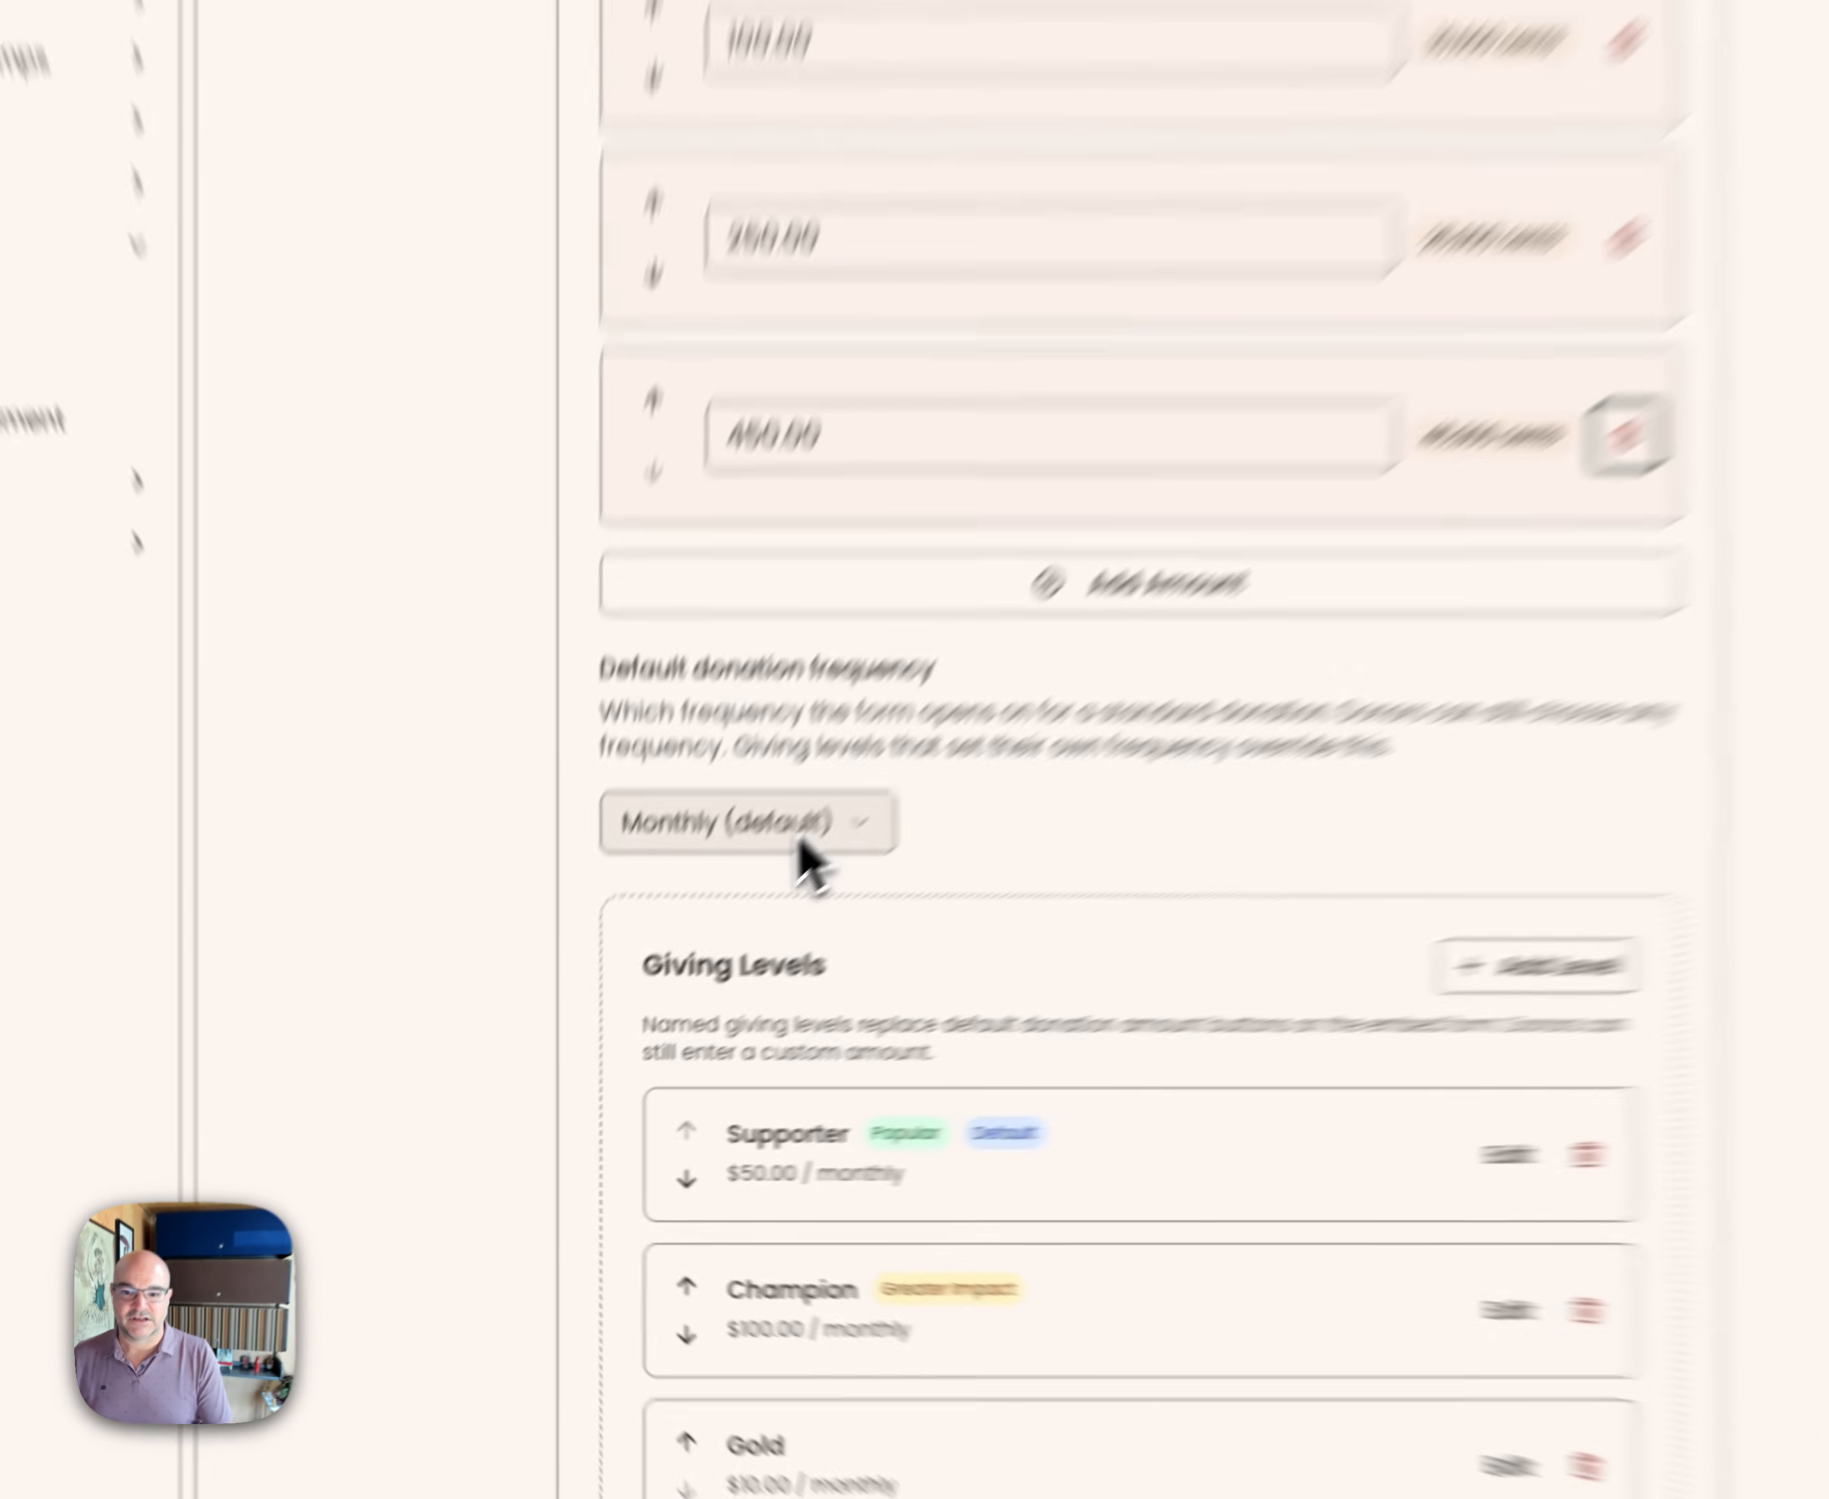
{"action": "left_click", "coordinate": [653, 978]}
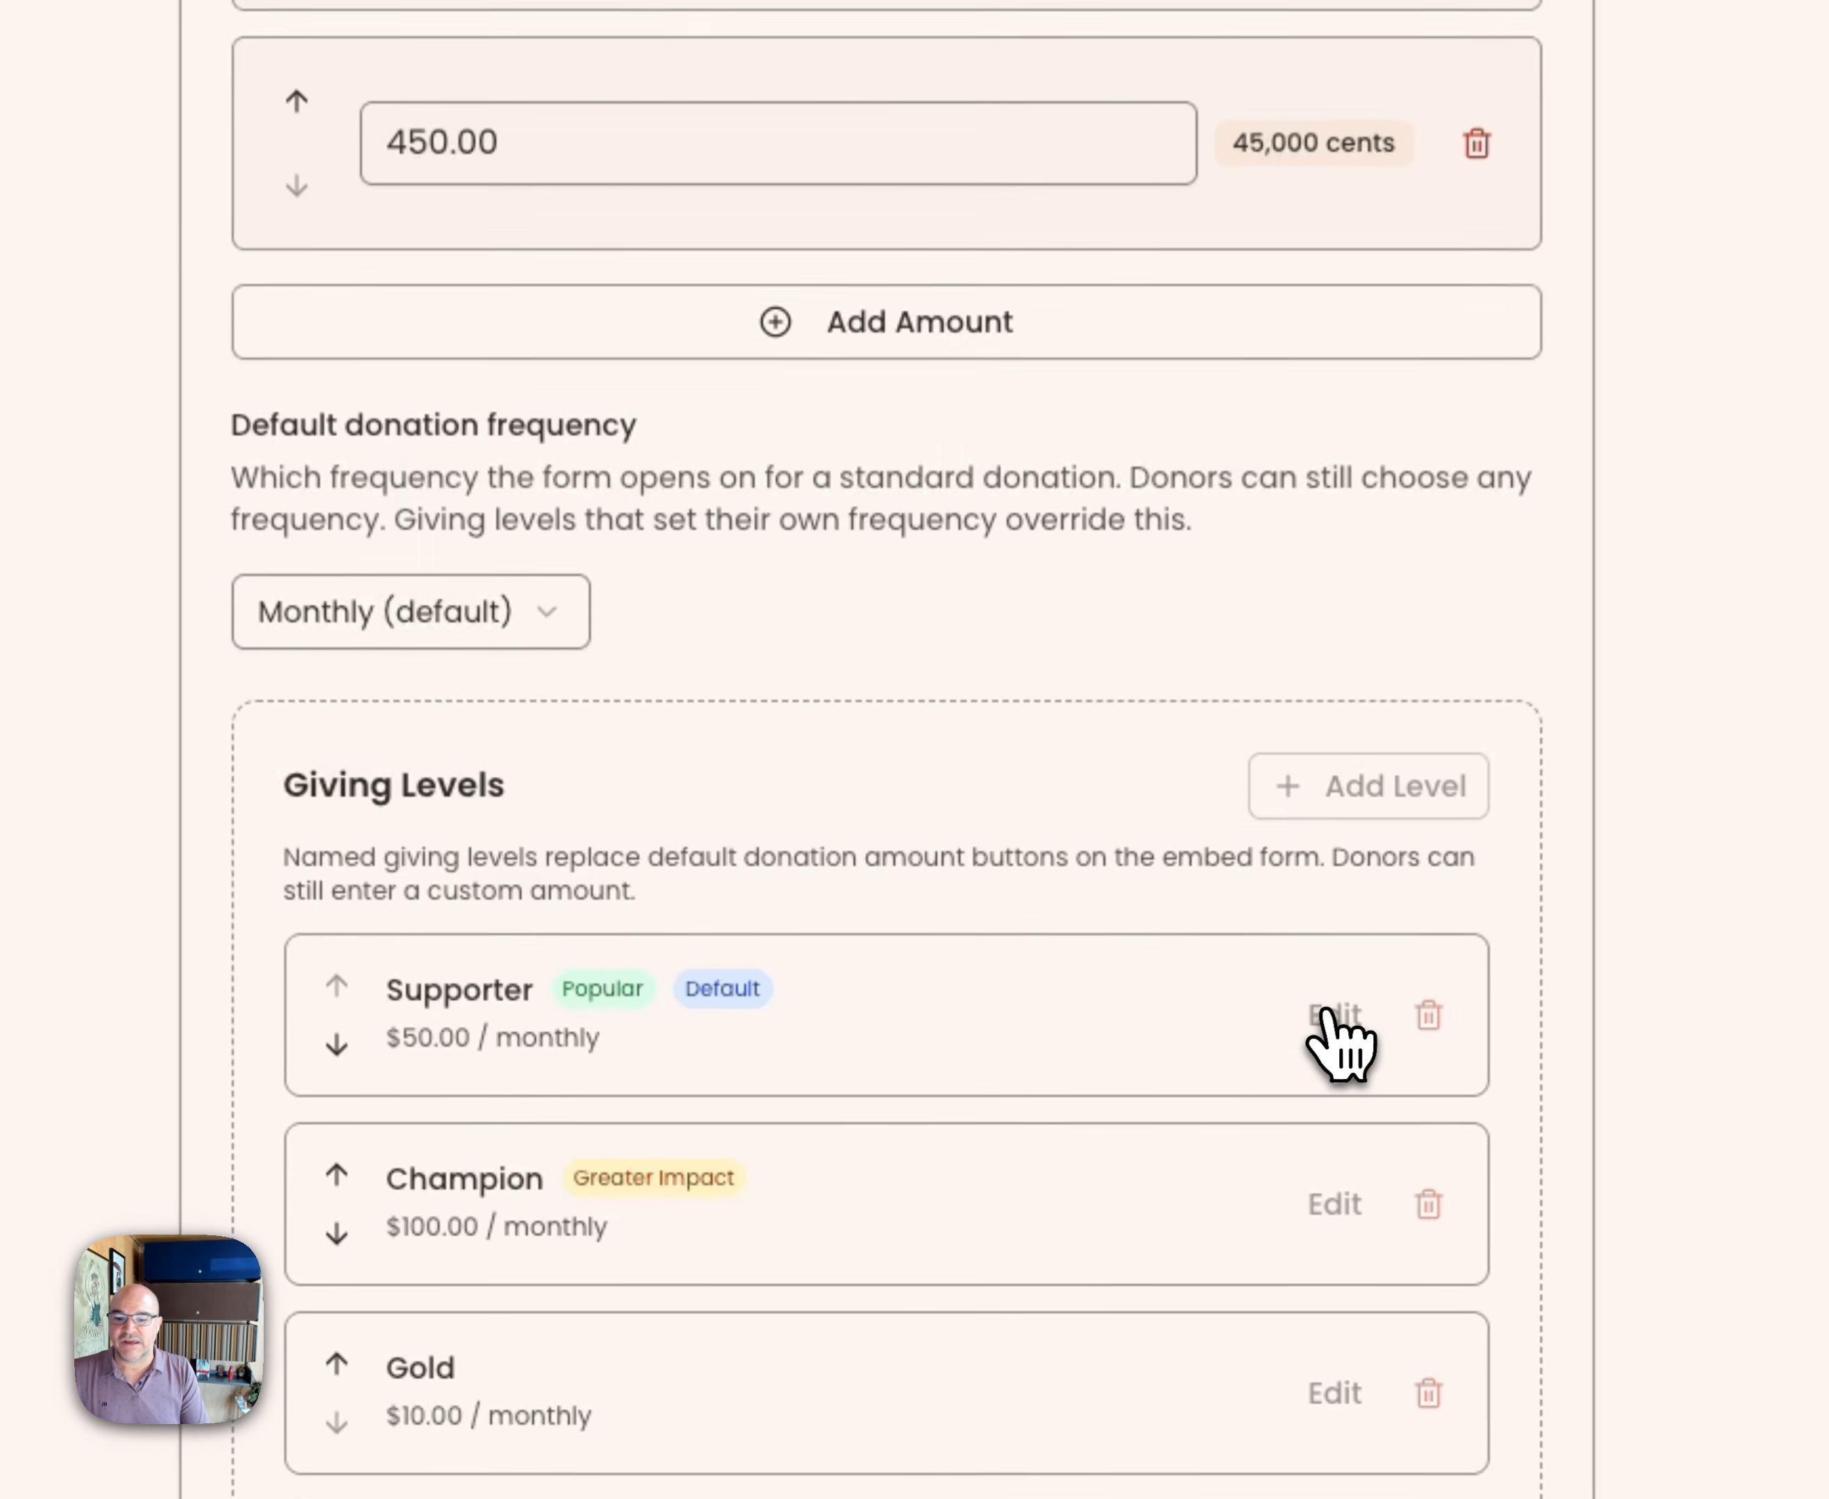
{"action": "left_click", "coordinate": [1333, 1019]}
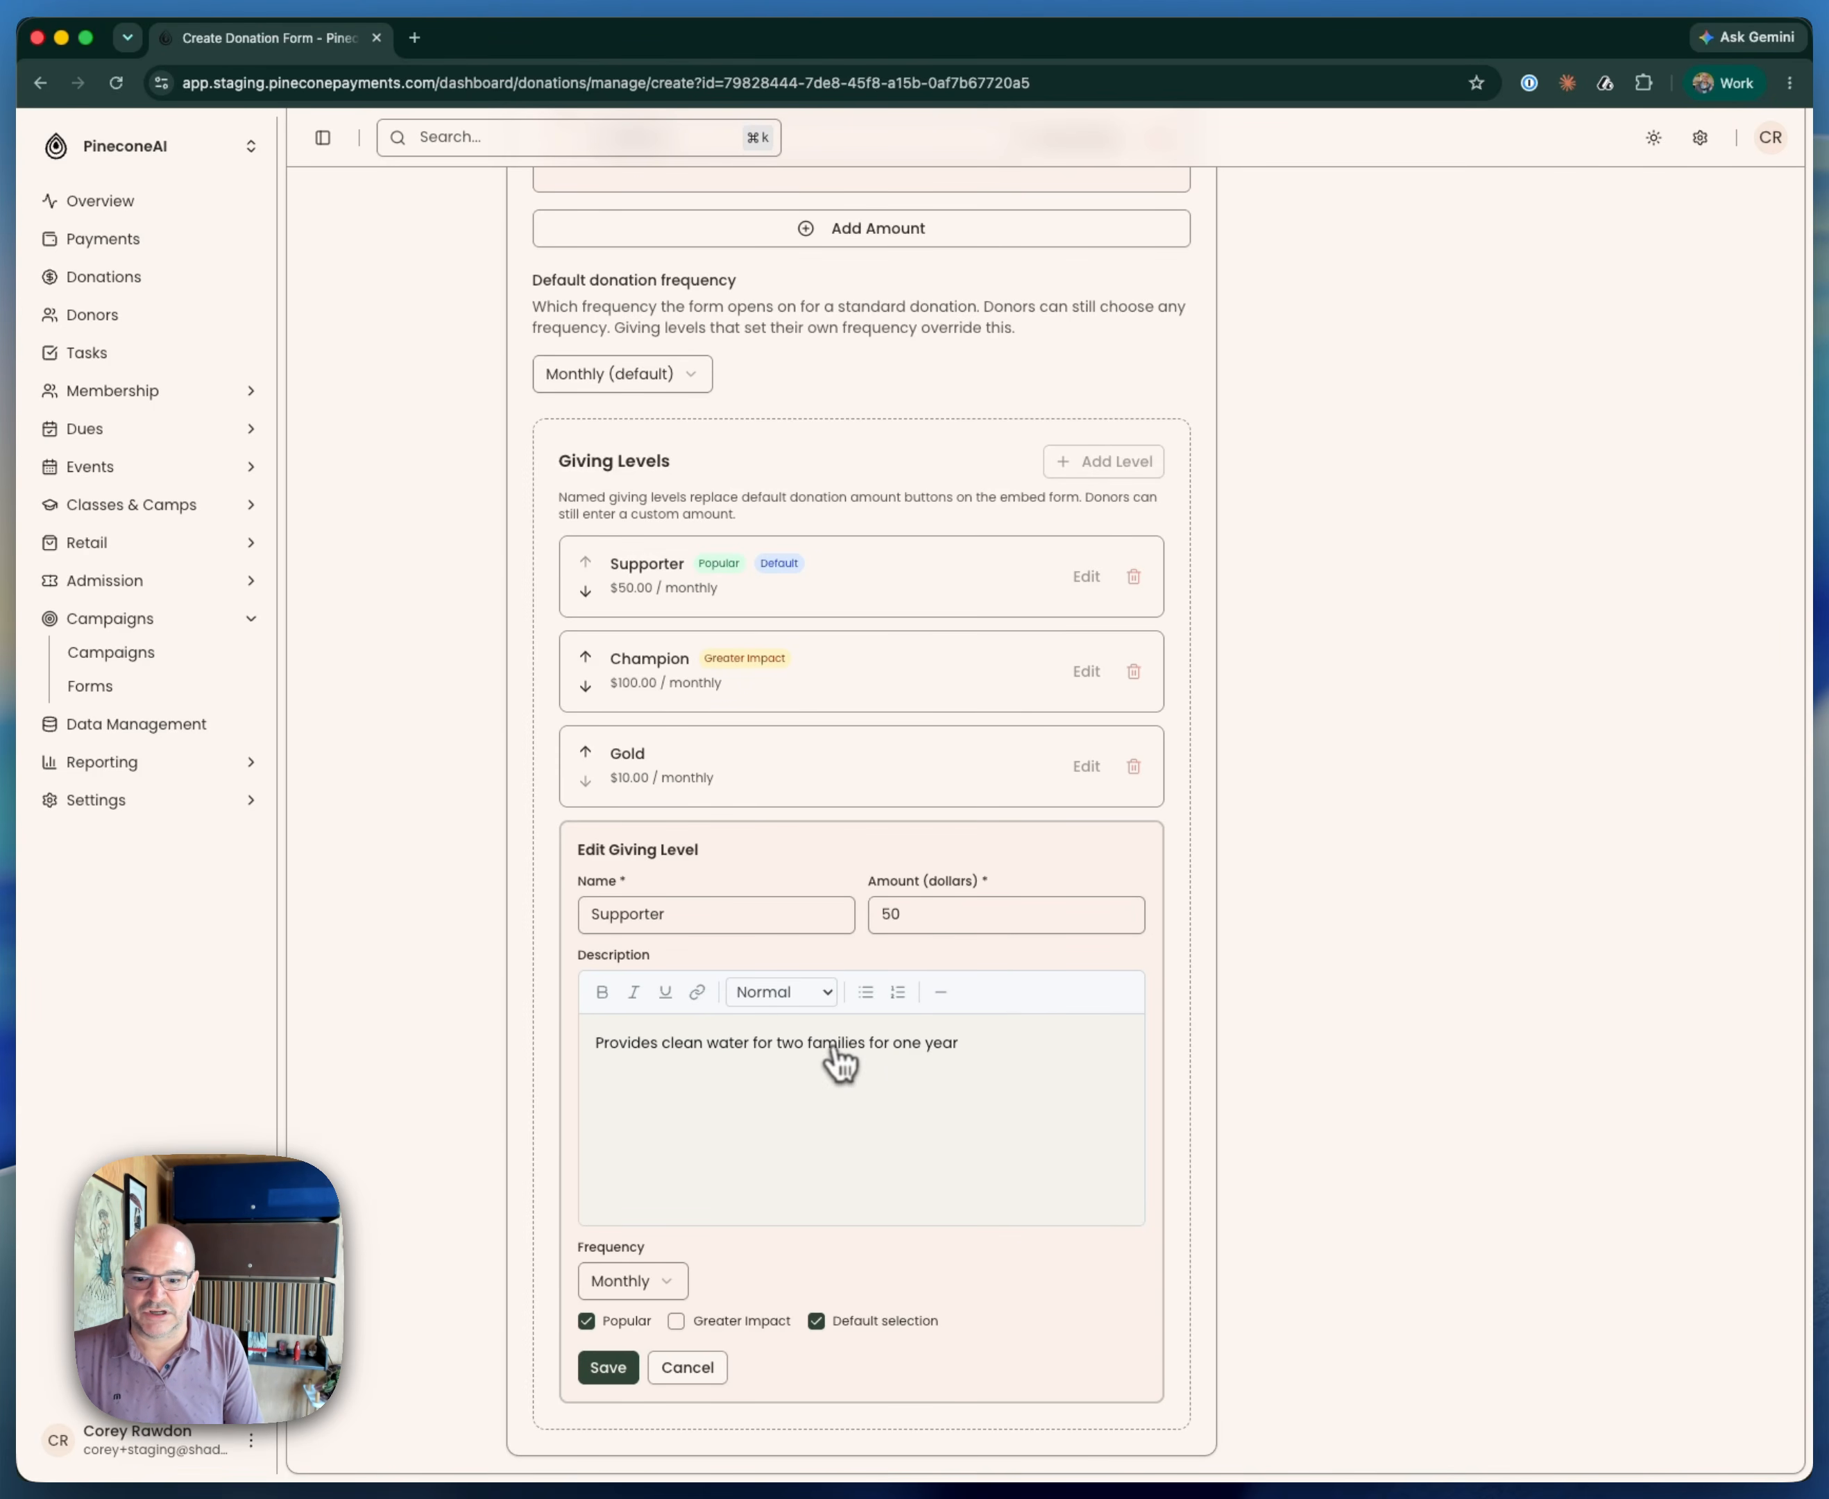
{"action": "left_click", "coordinate": [666, 1283]}
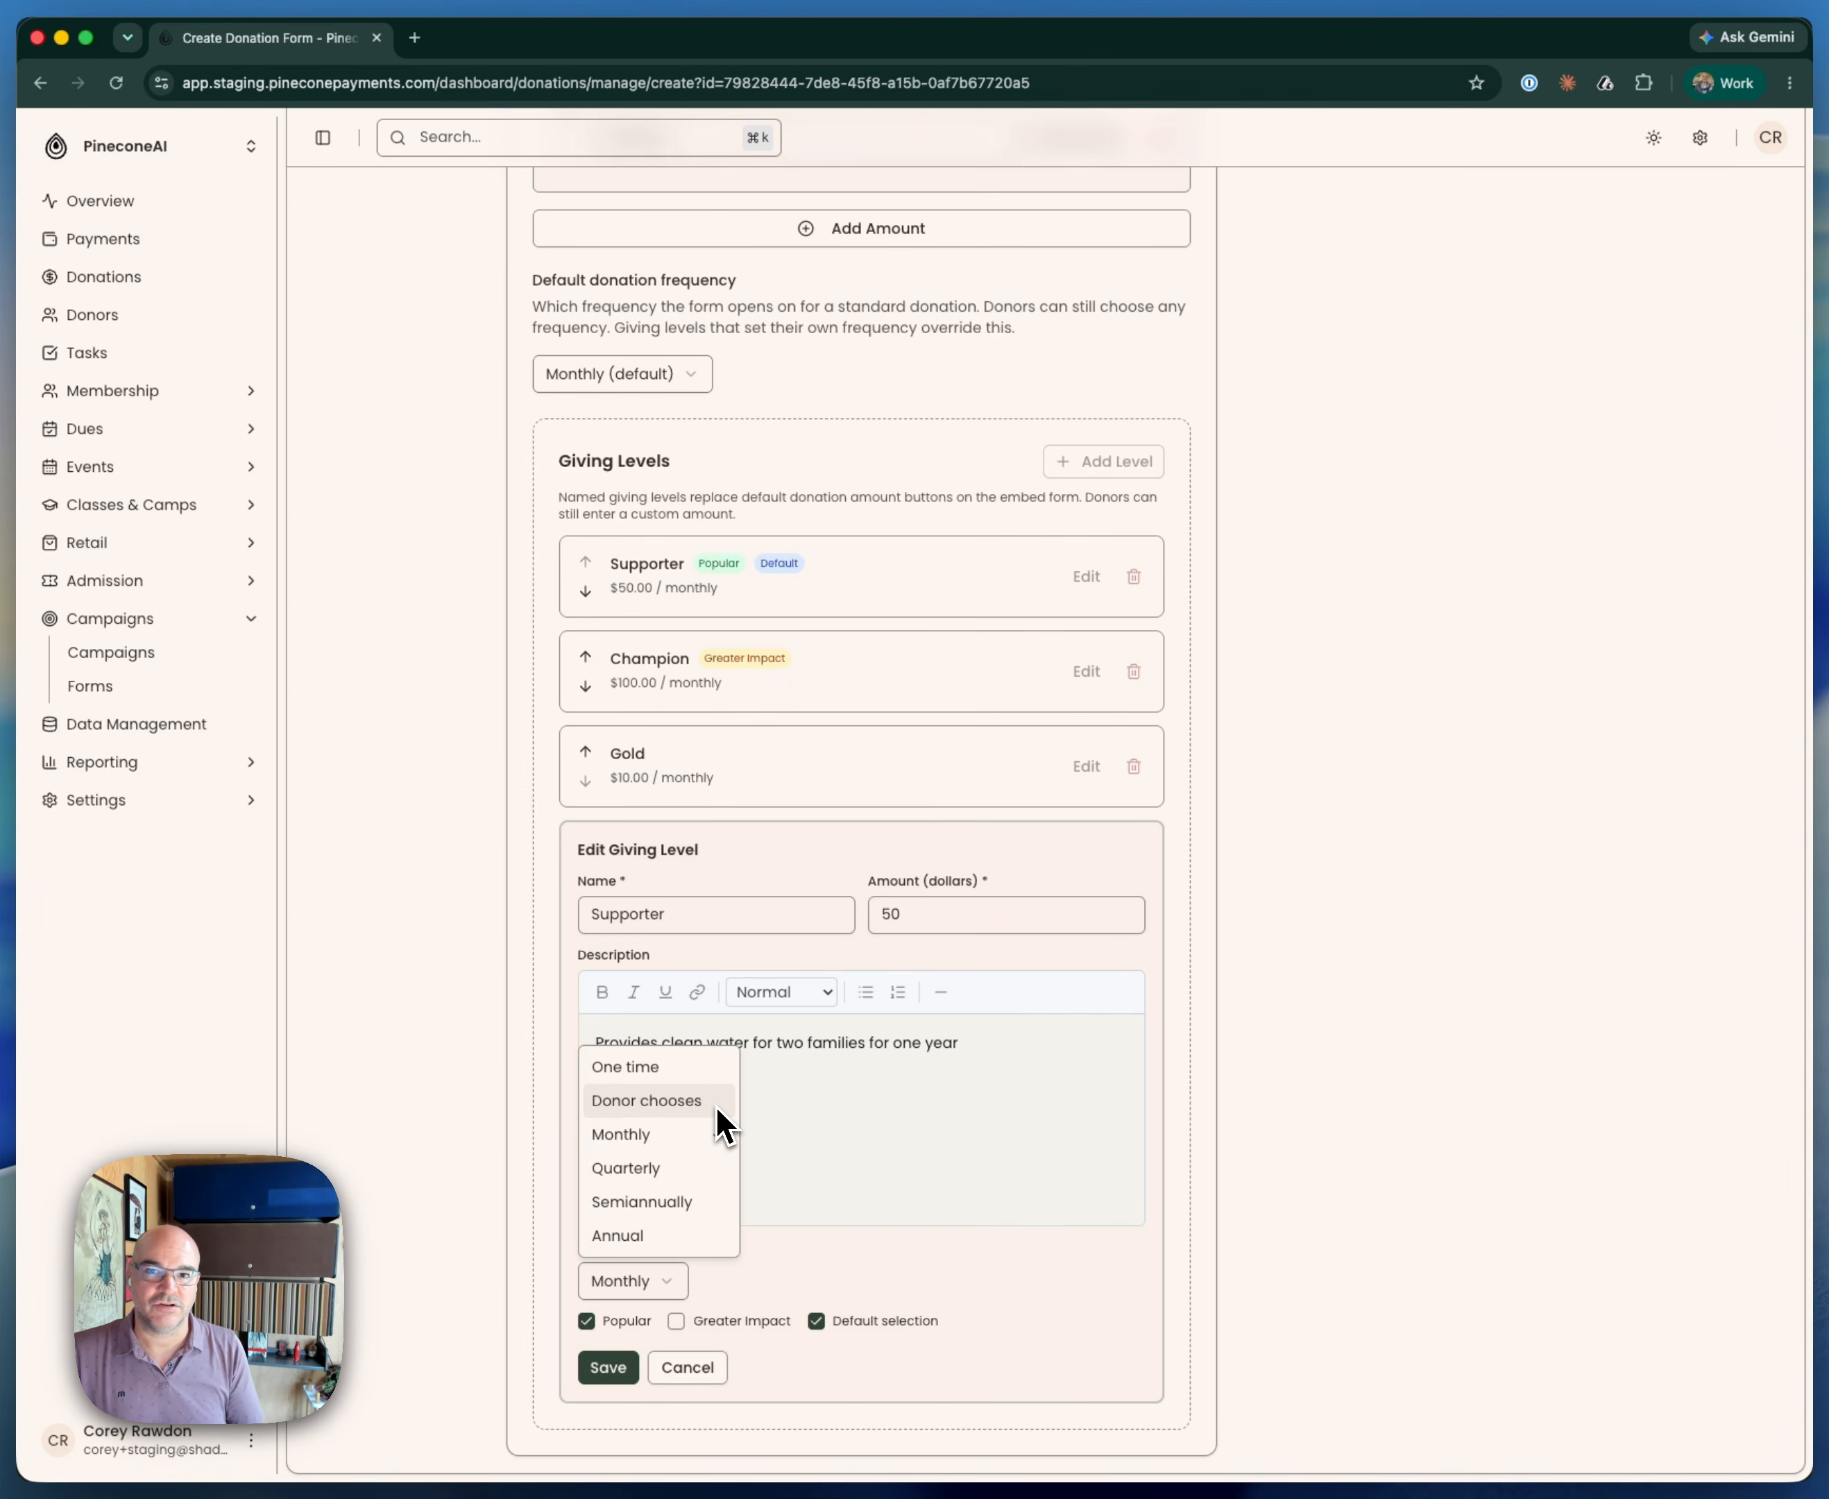
{"action": "left_click", "coordinate": [1267, 1226]}
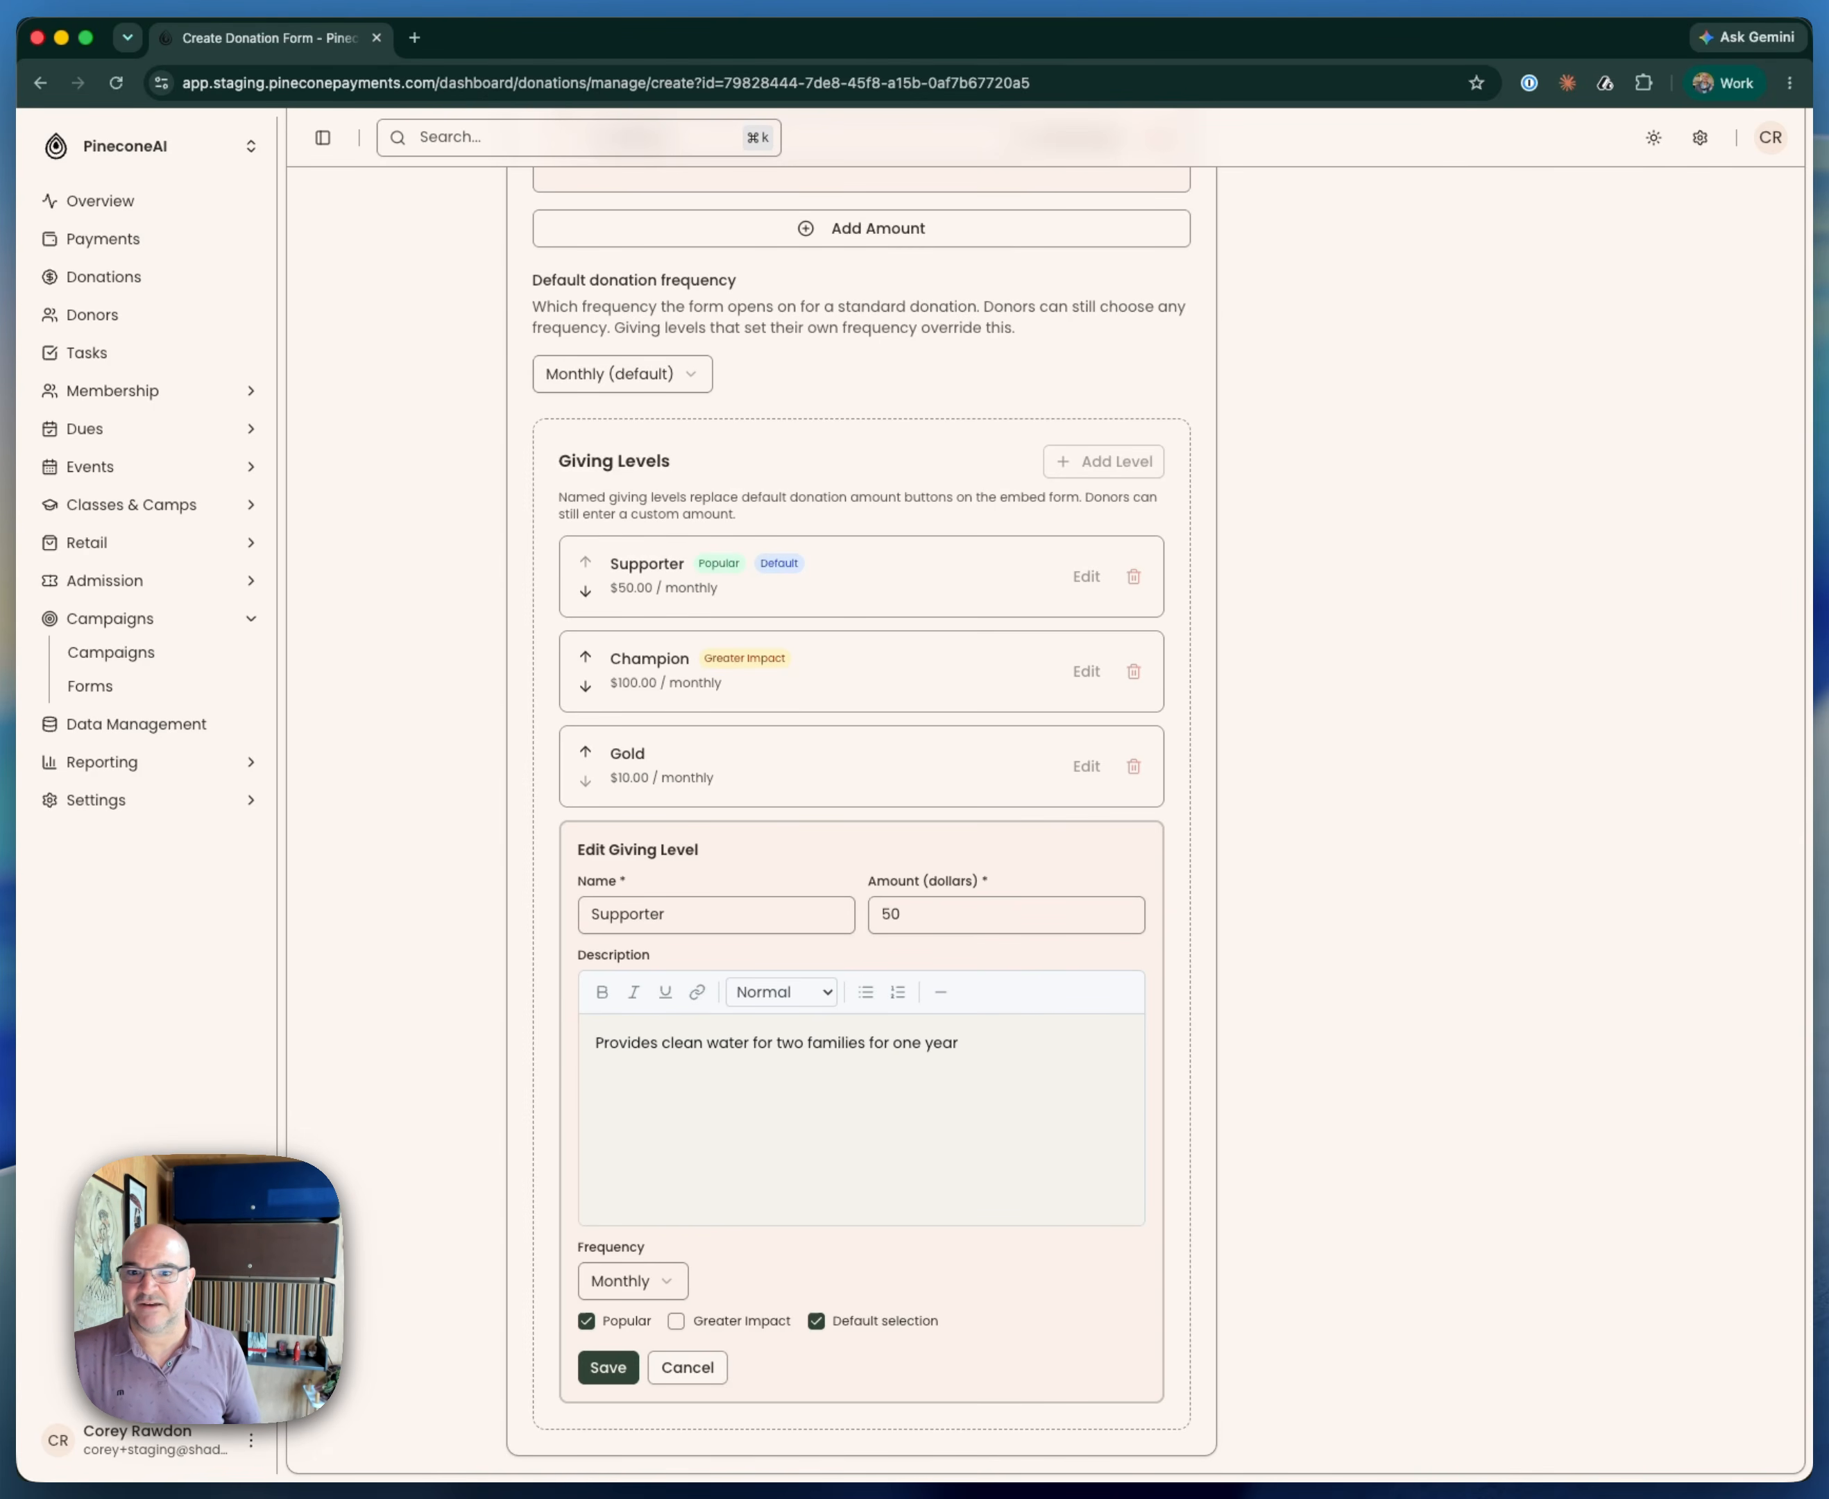
Remove the Free membership from the options offered on this form
{"action": "scroll", "coordinate": [771, 1040], "scroll_direction": "up", "scroll_amount": 12}
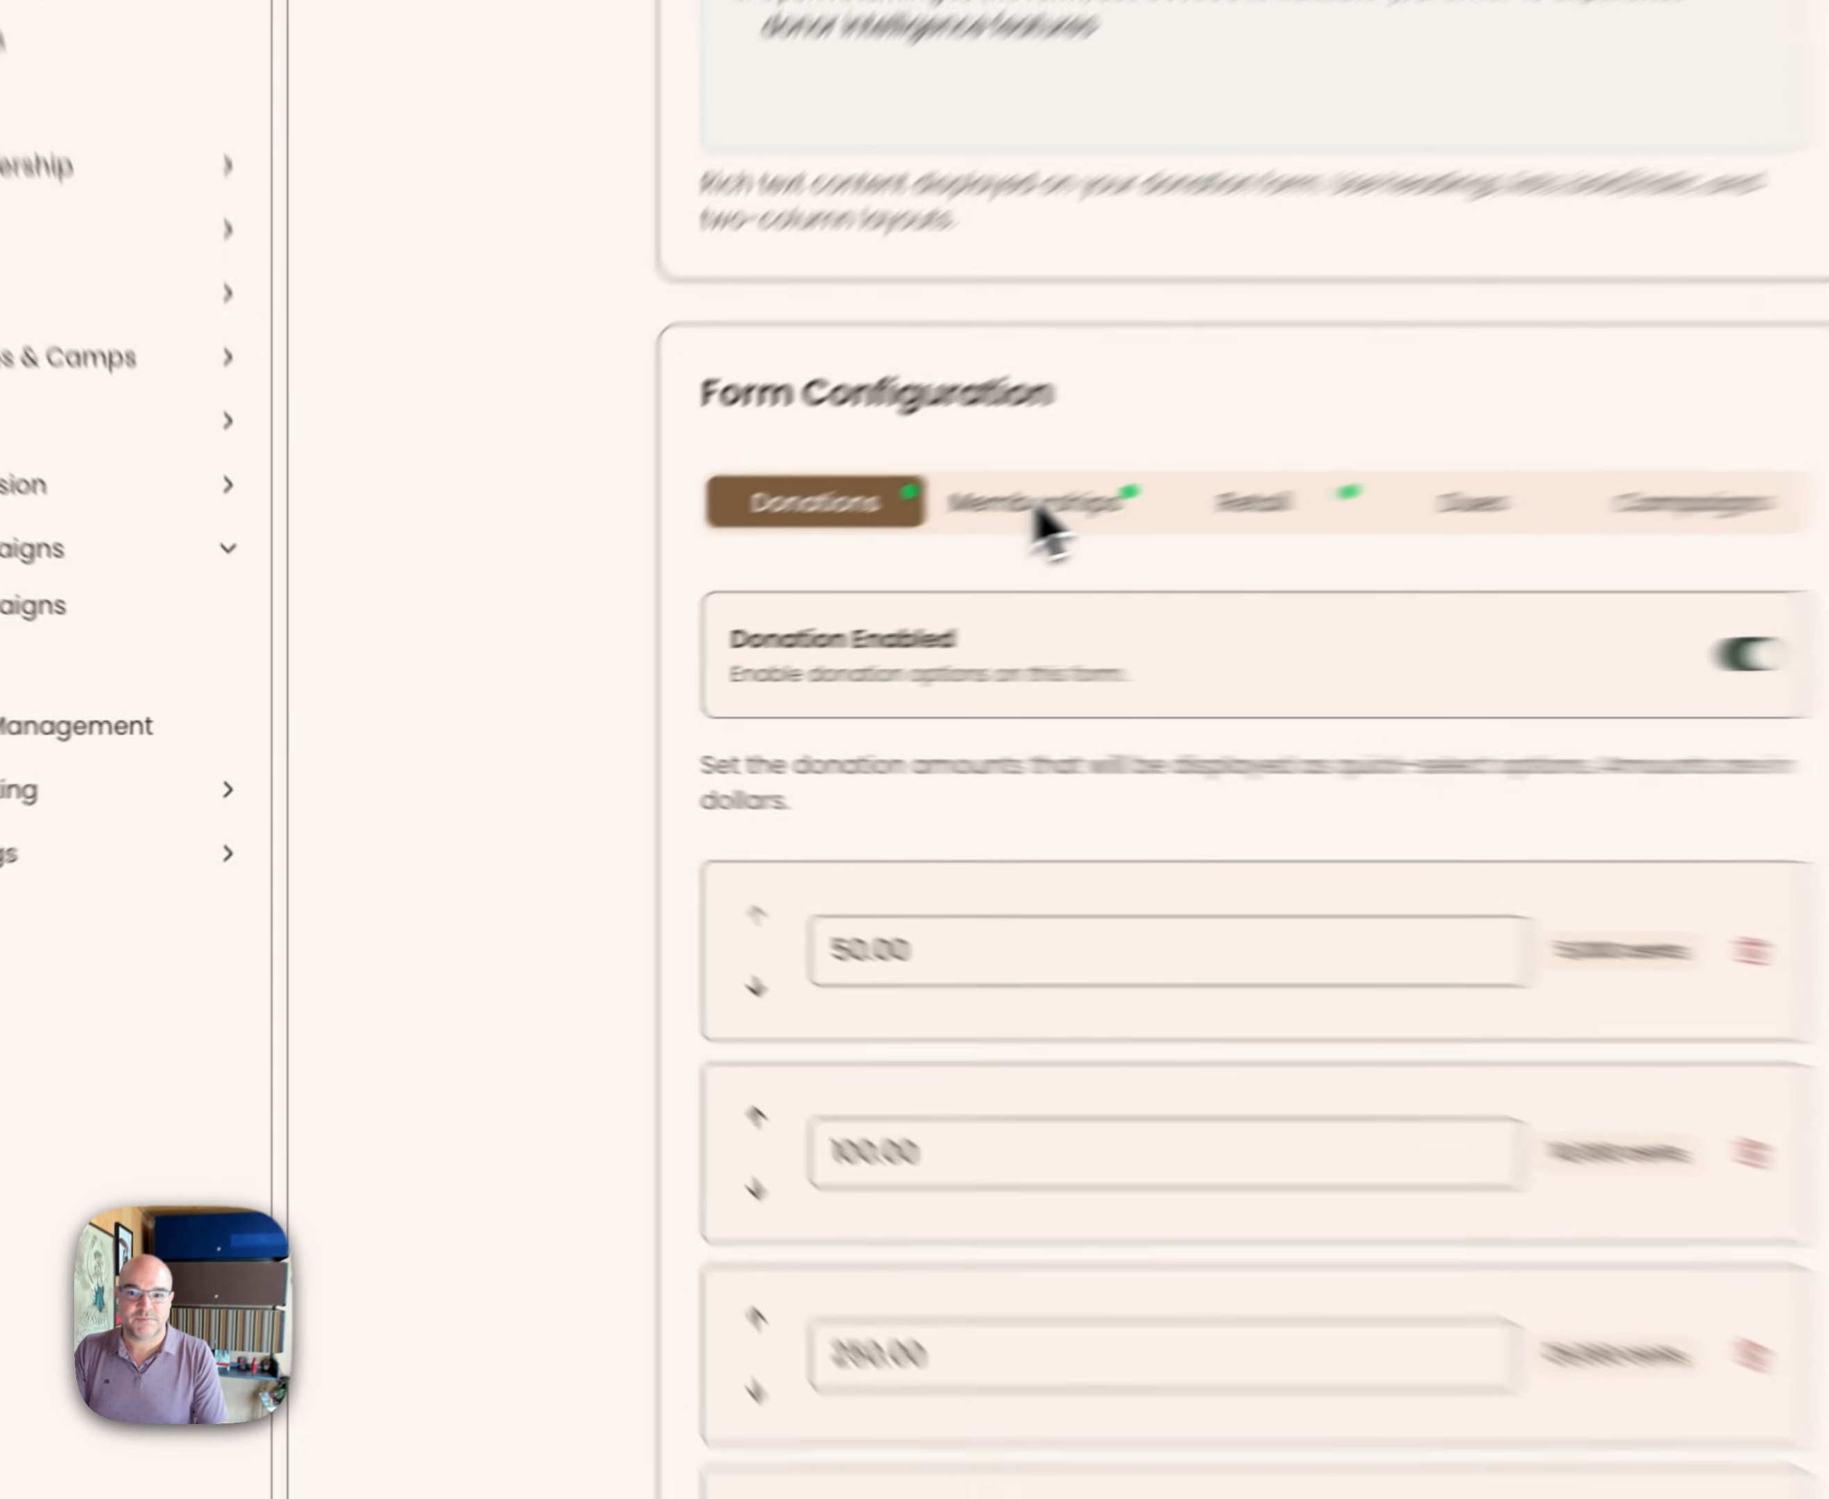
{"action": "left_click", "coordinate": [731, 589]}
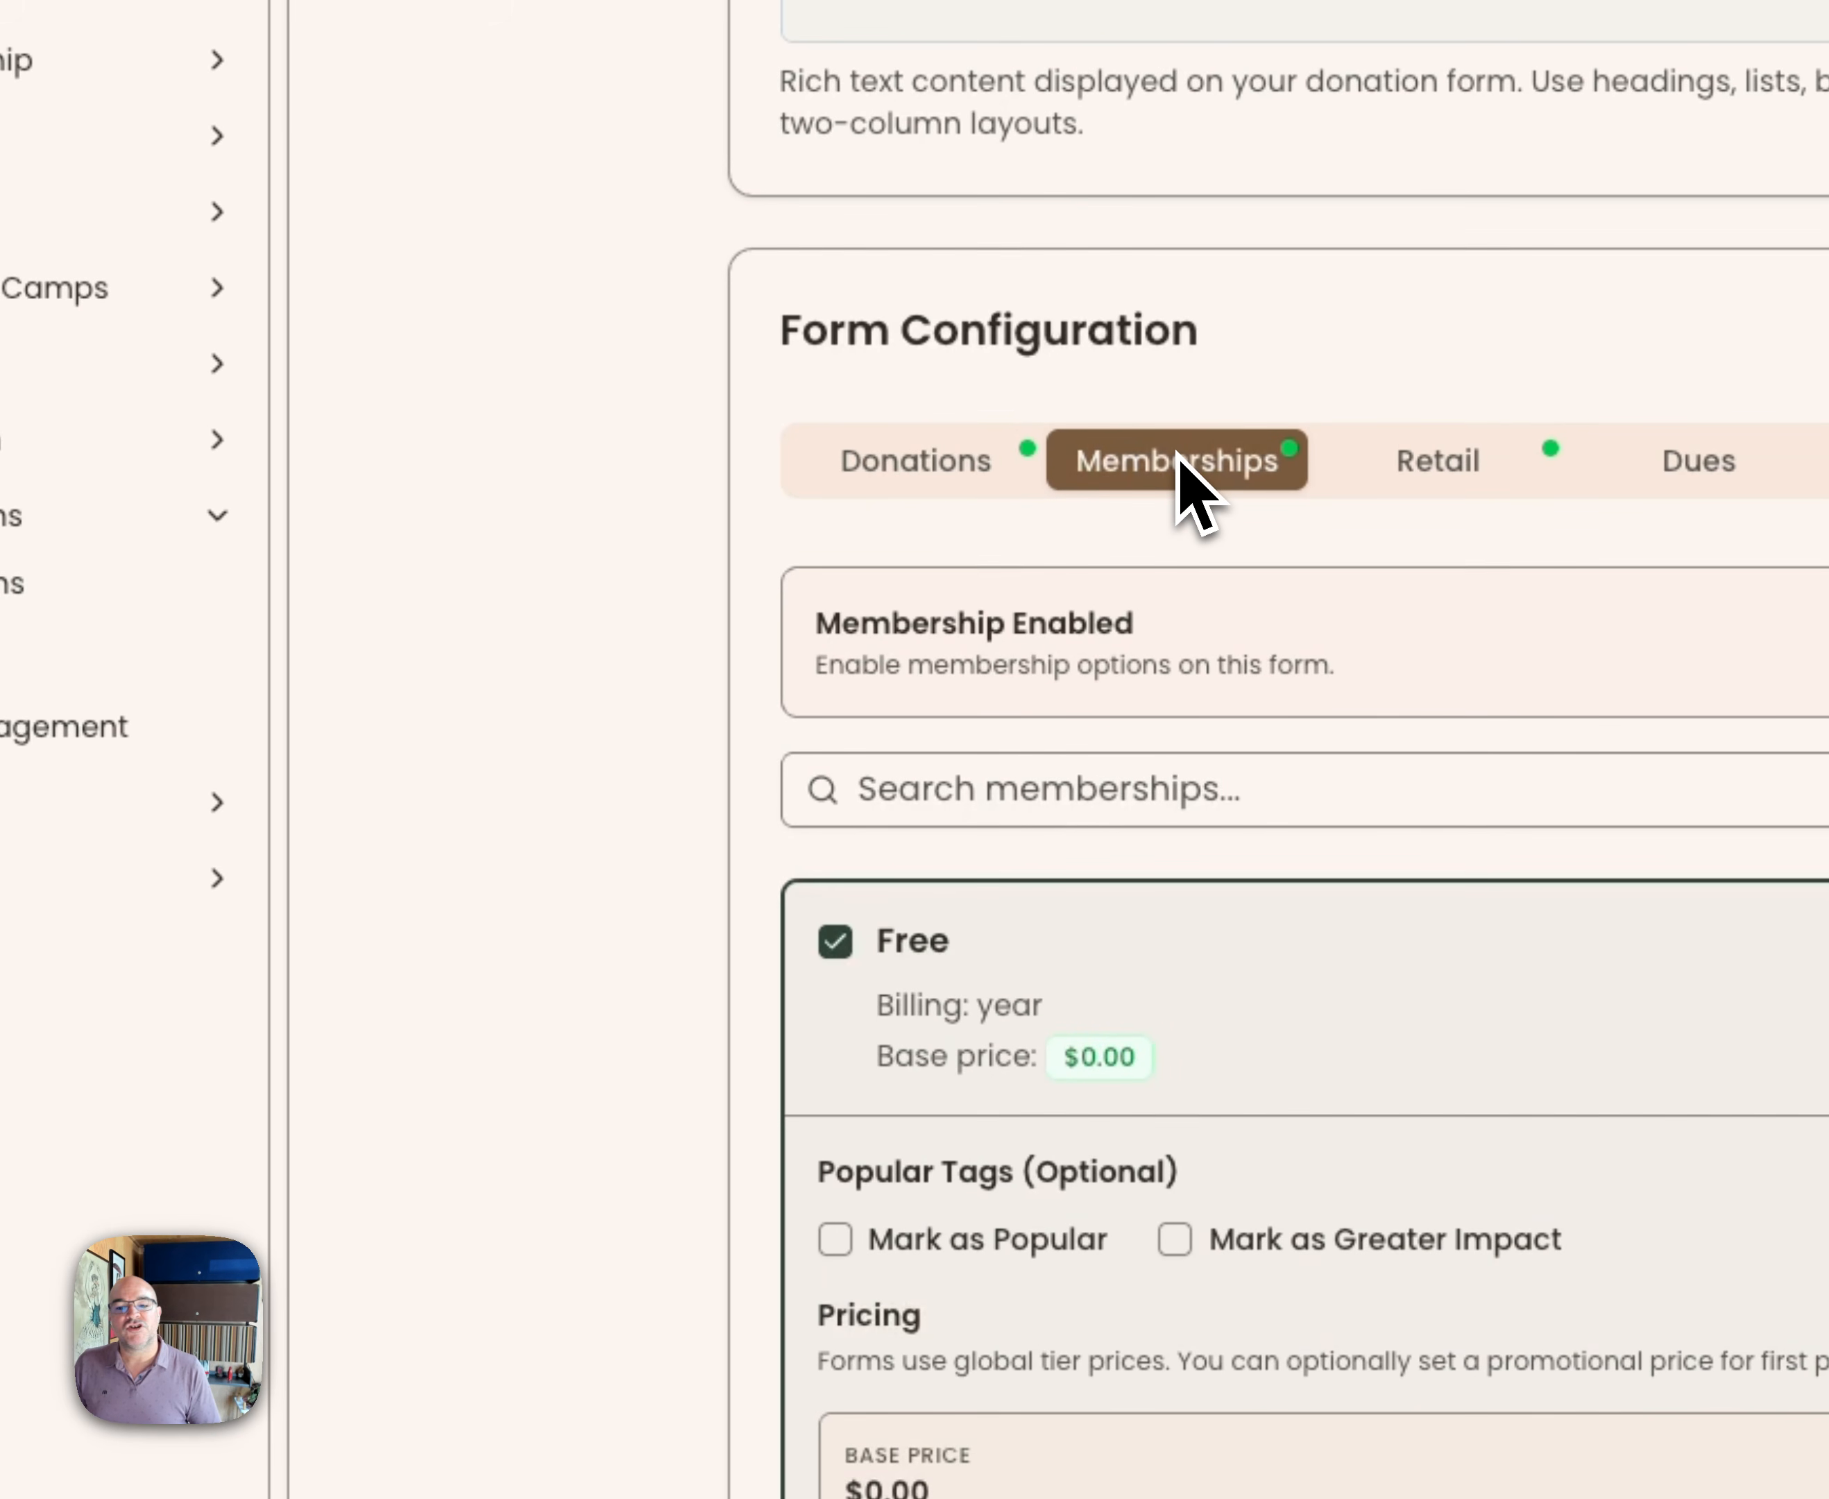
{"action": "scroll", "coordinate": [680, 1076], "scroll_direction": "down", "scroll_amount": 5}
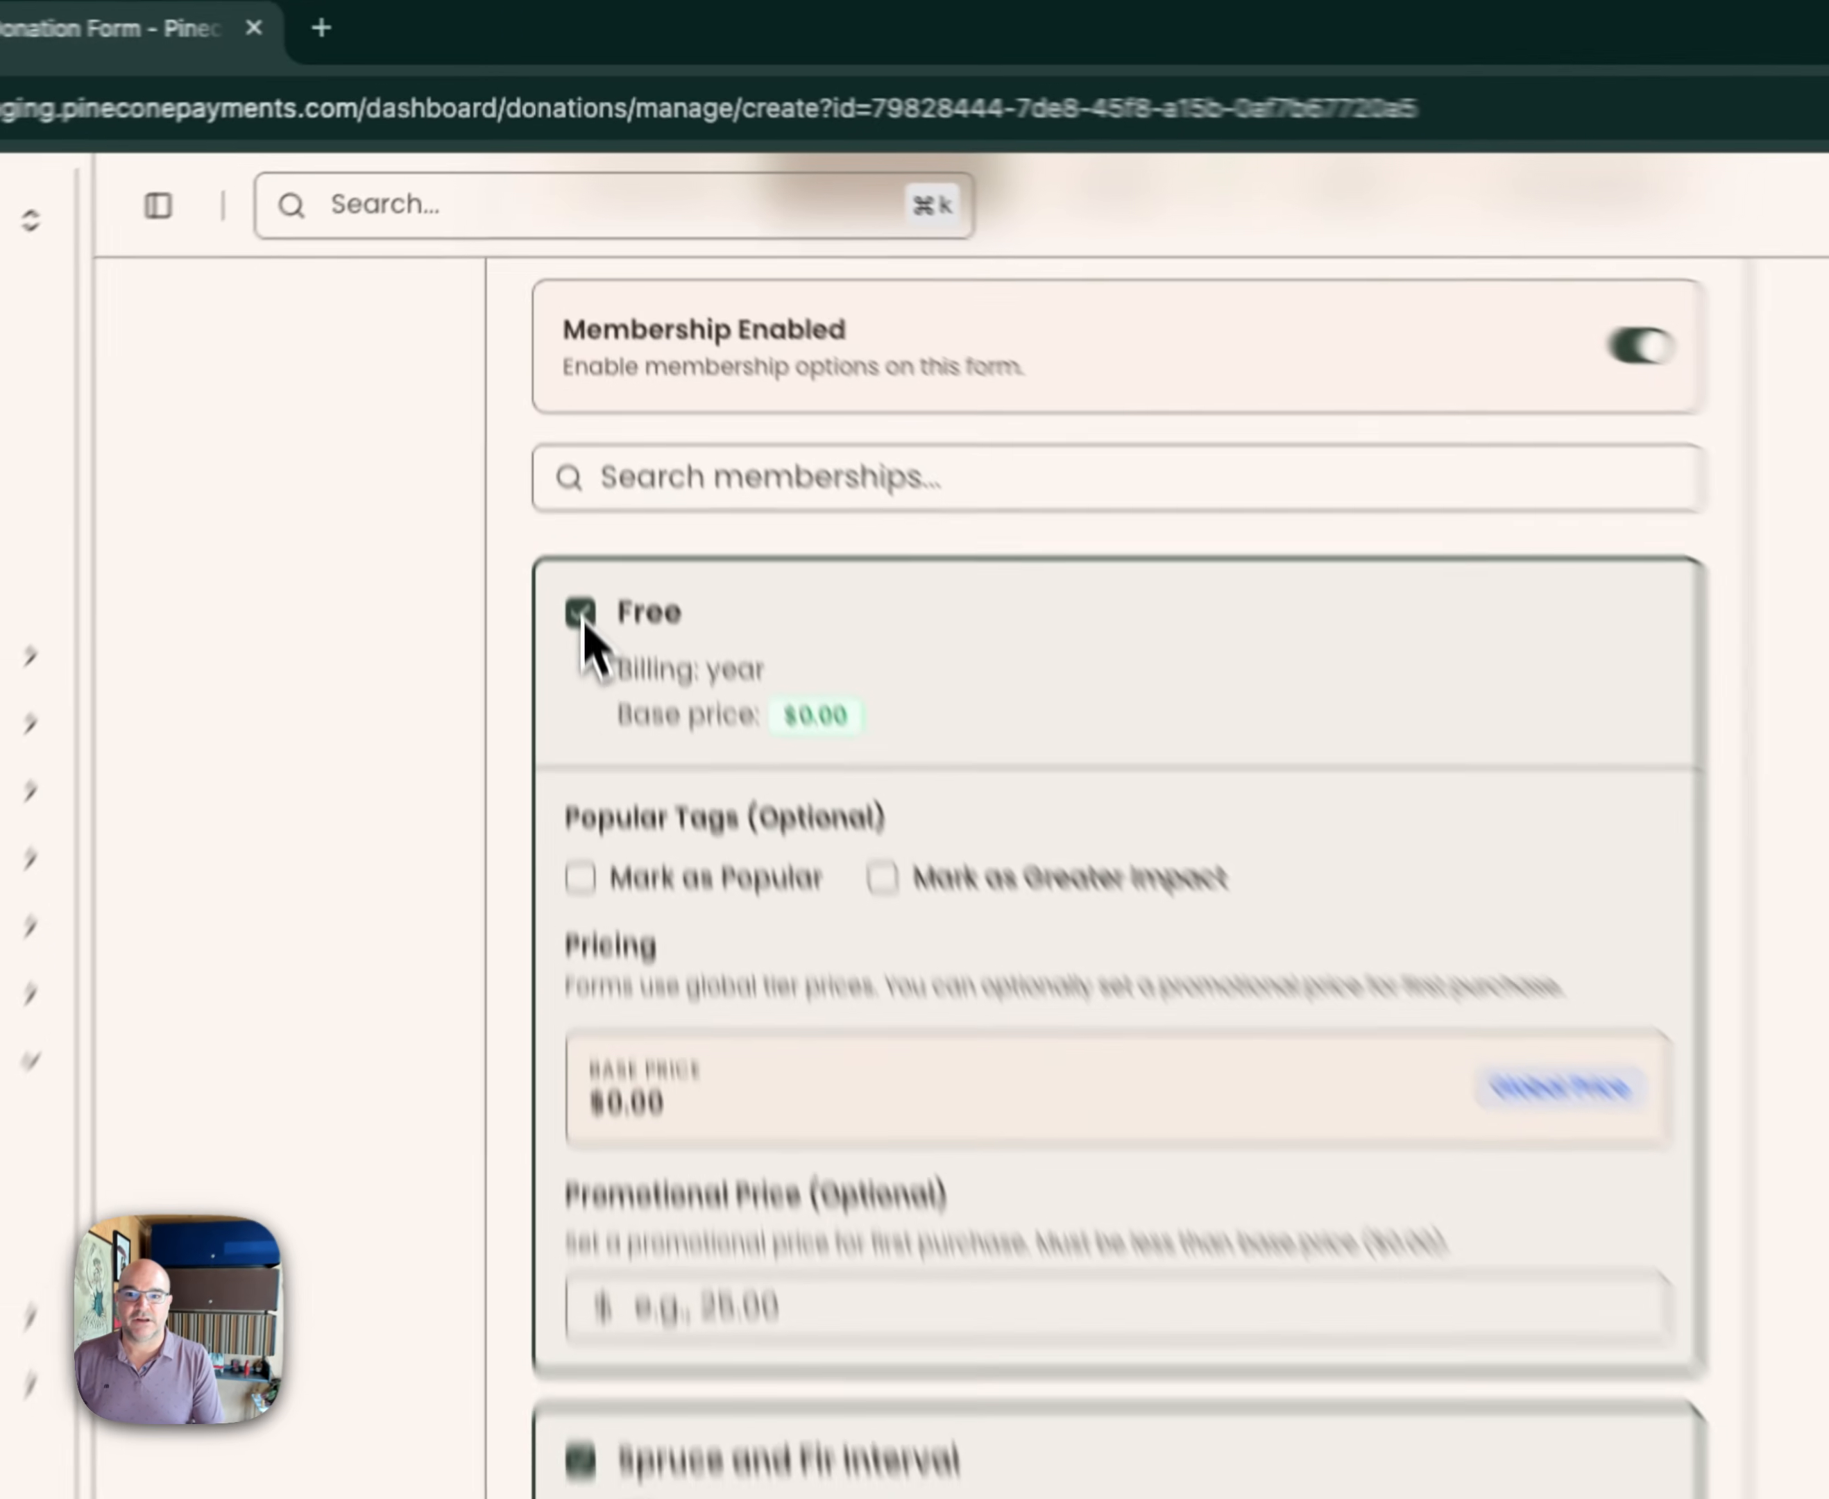
{"action": "left_click", "coordinate": [560, 369]}
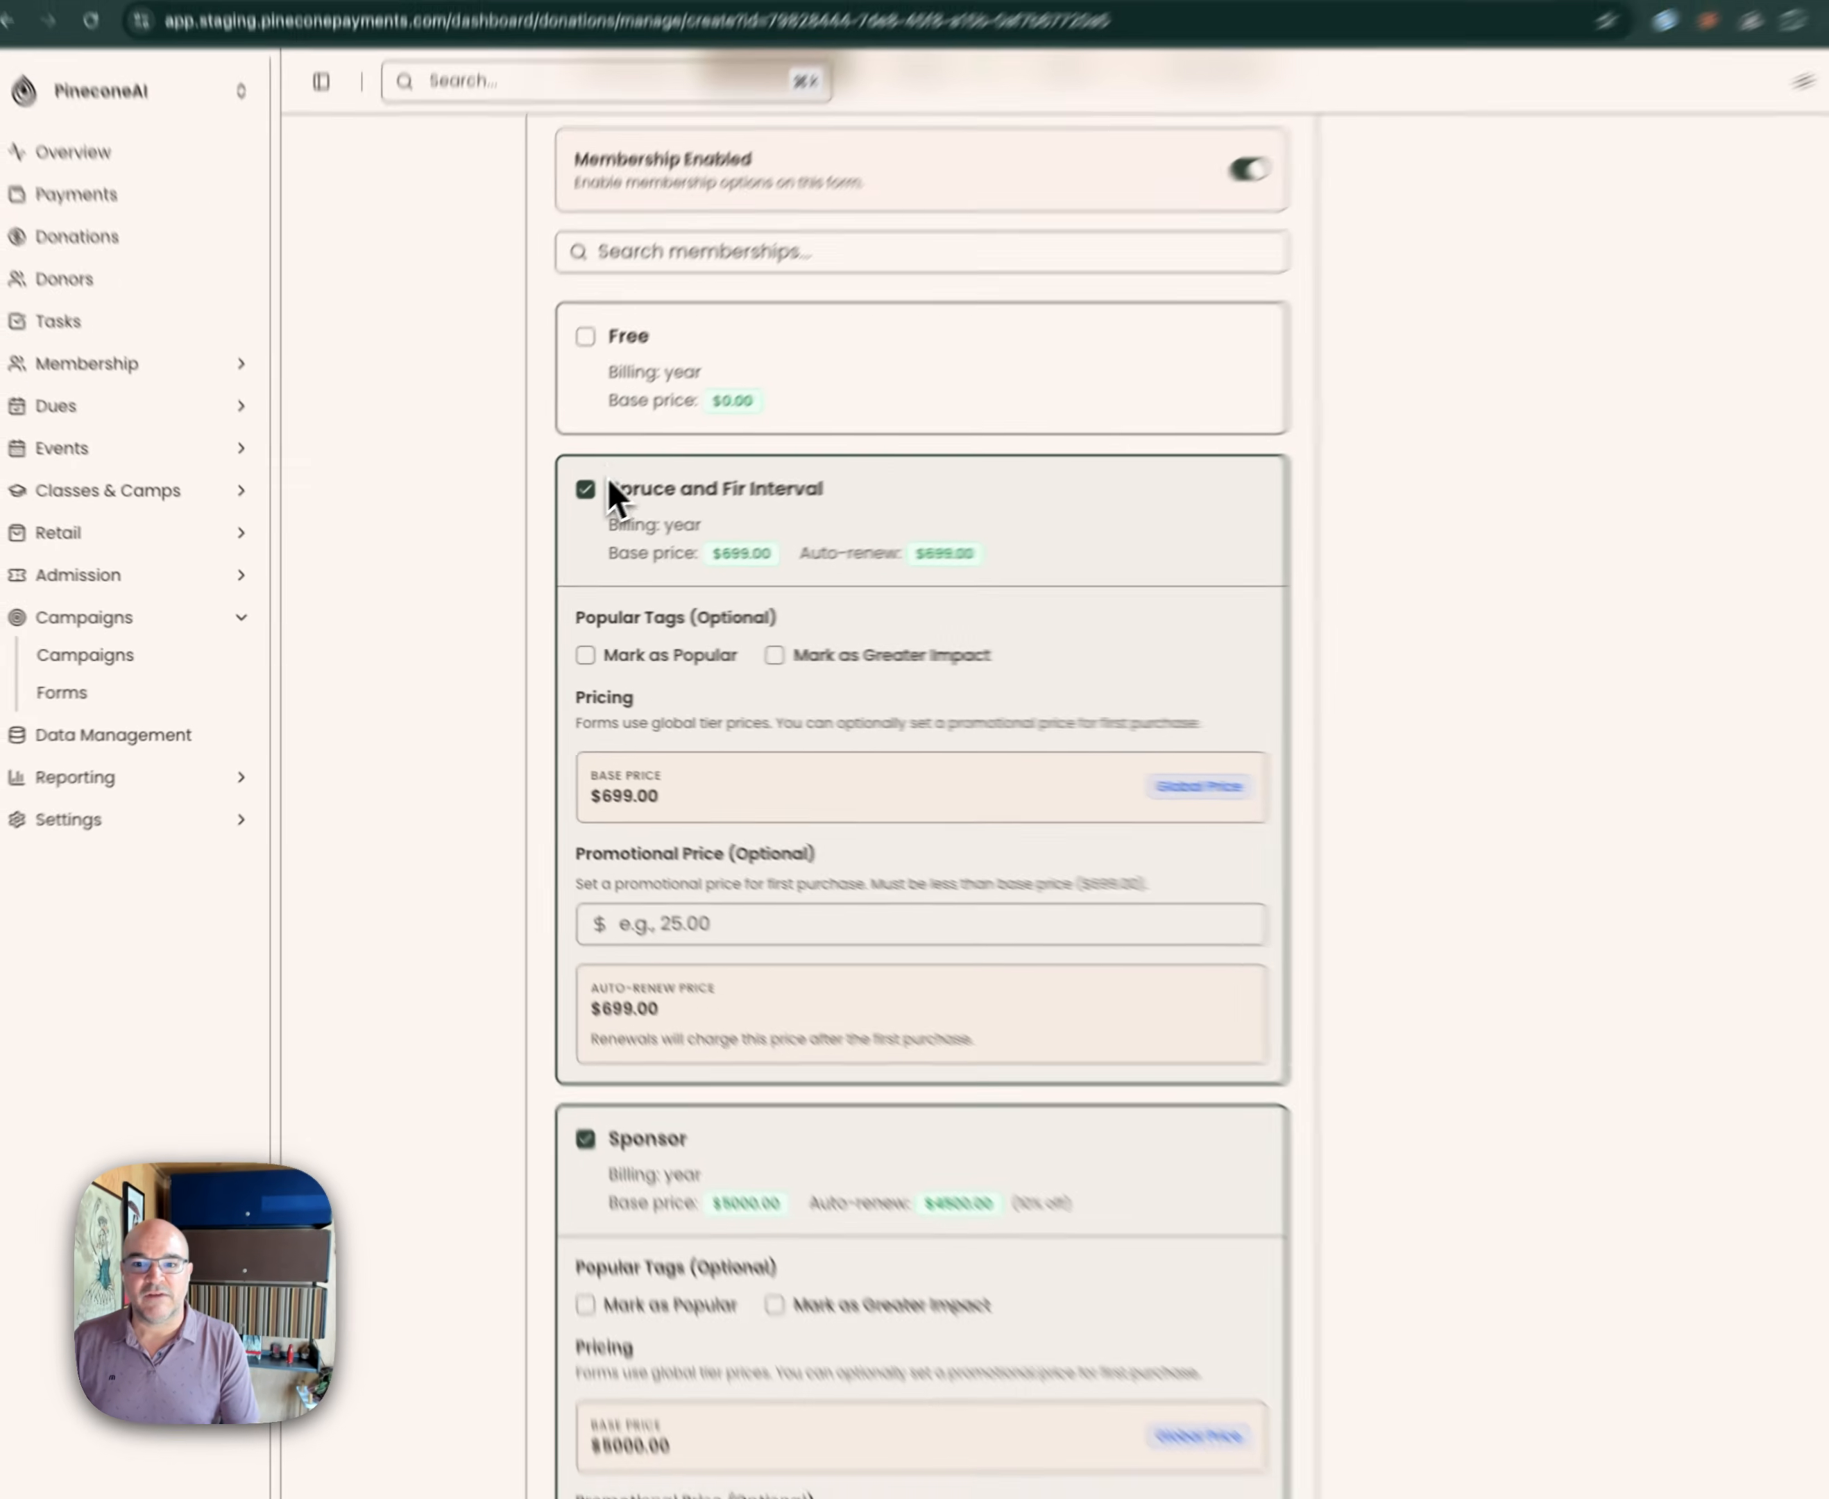
{"action": "scroll", "coordinate": [628, 648], "scroll_direction": "down", "scroll_amount": 15}
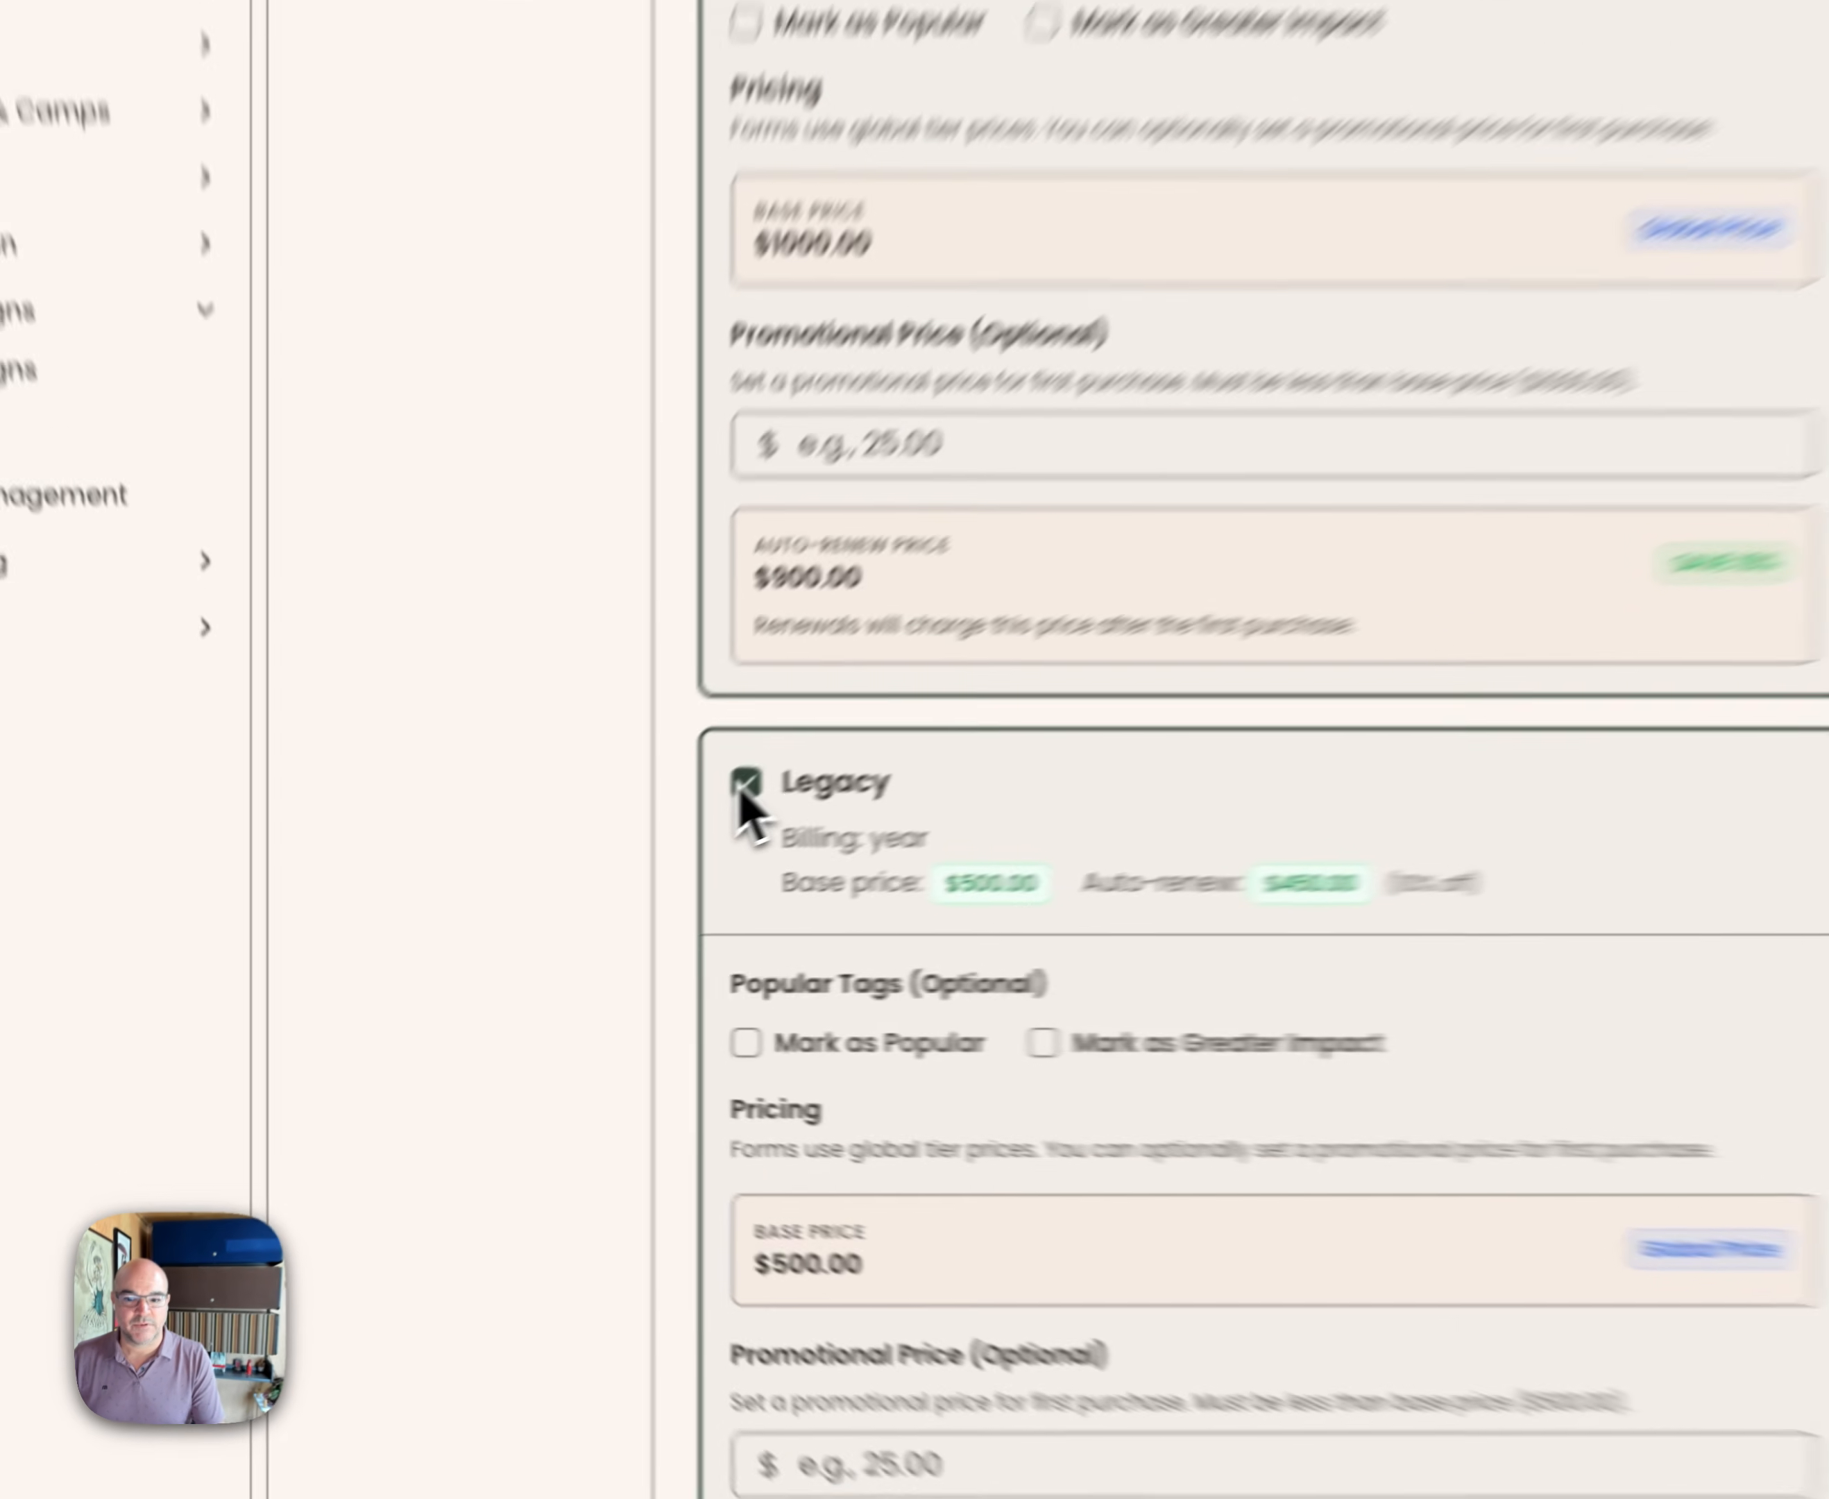
{"action": "left_click", "coordinate": [562, 889]}
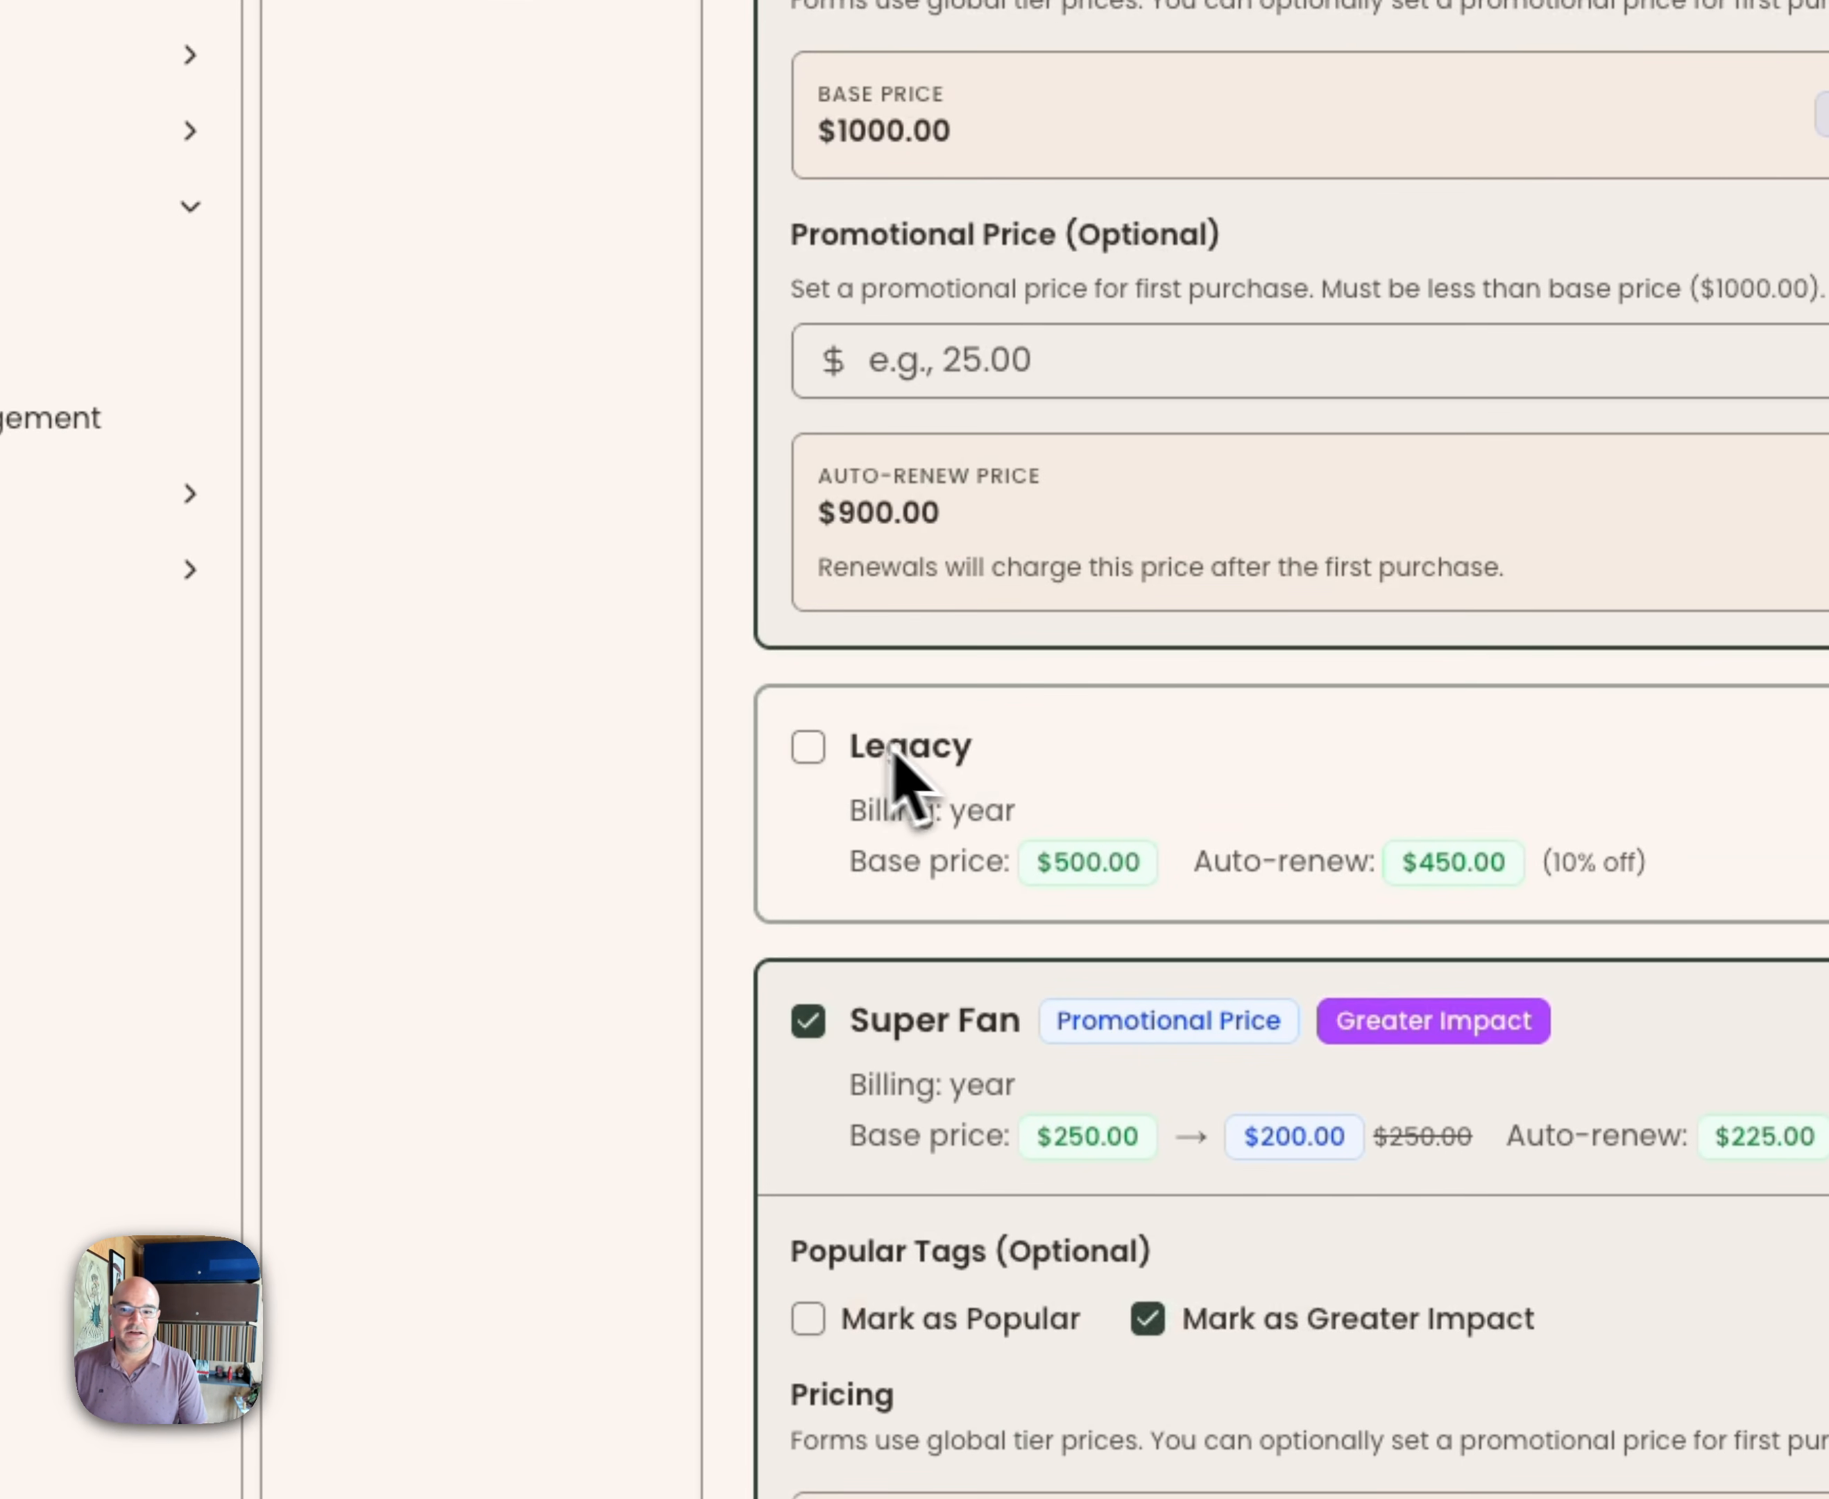
{"action": "left_click", "coordinate": [812, 752]}
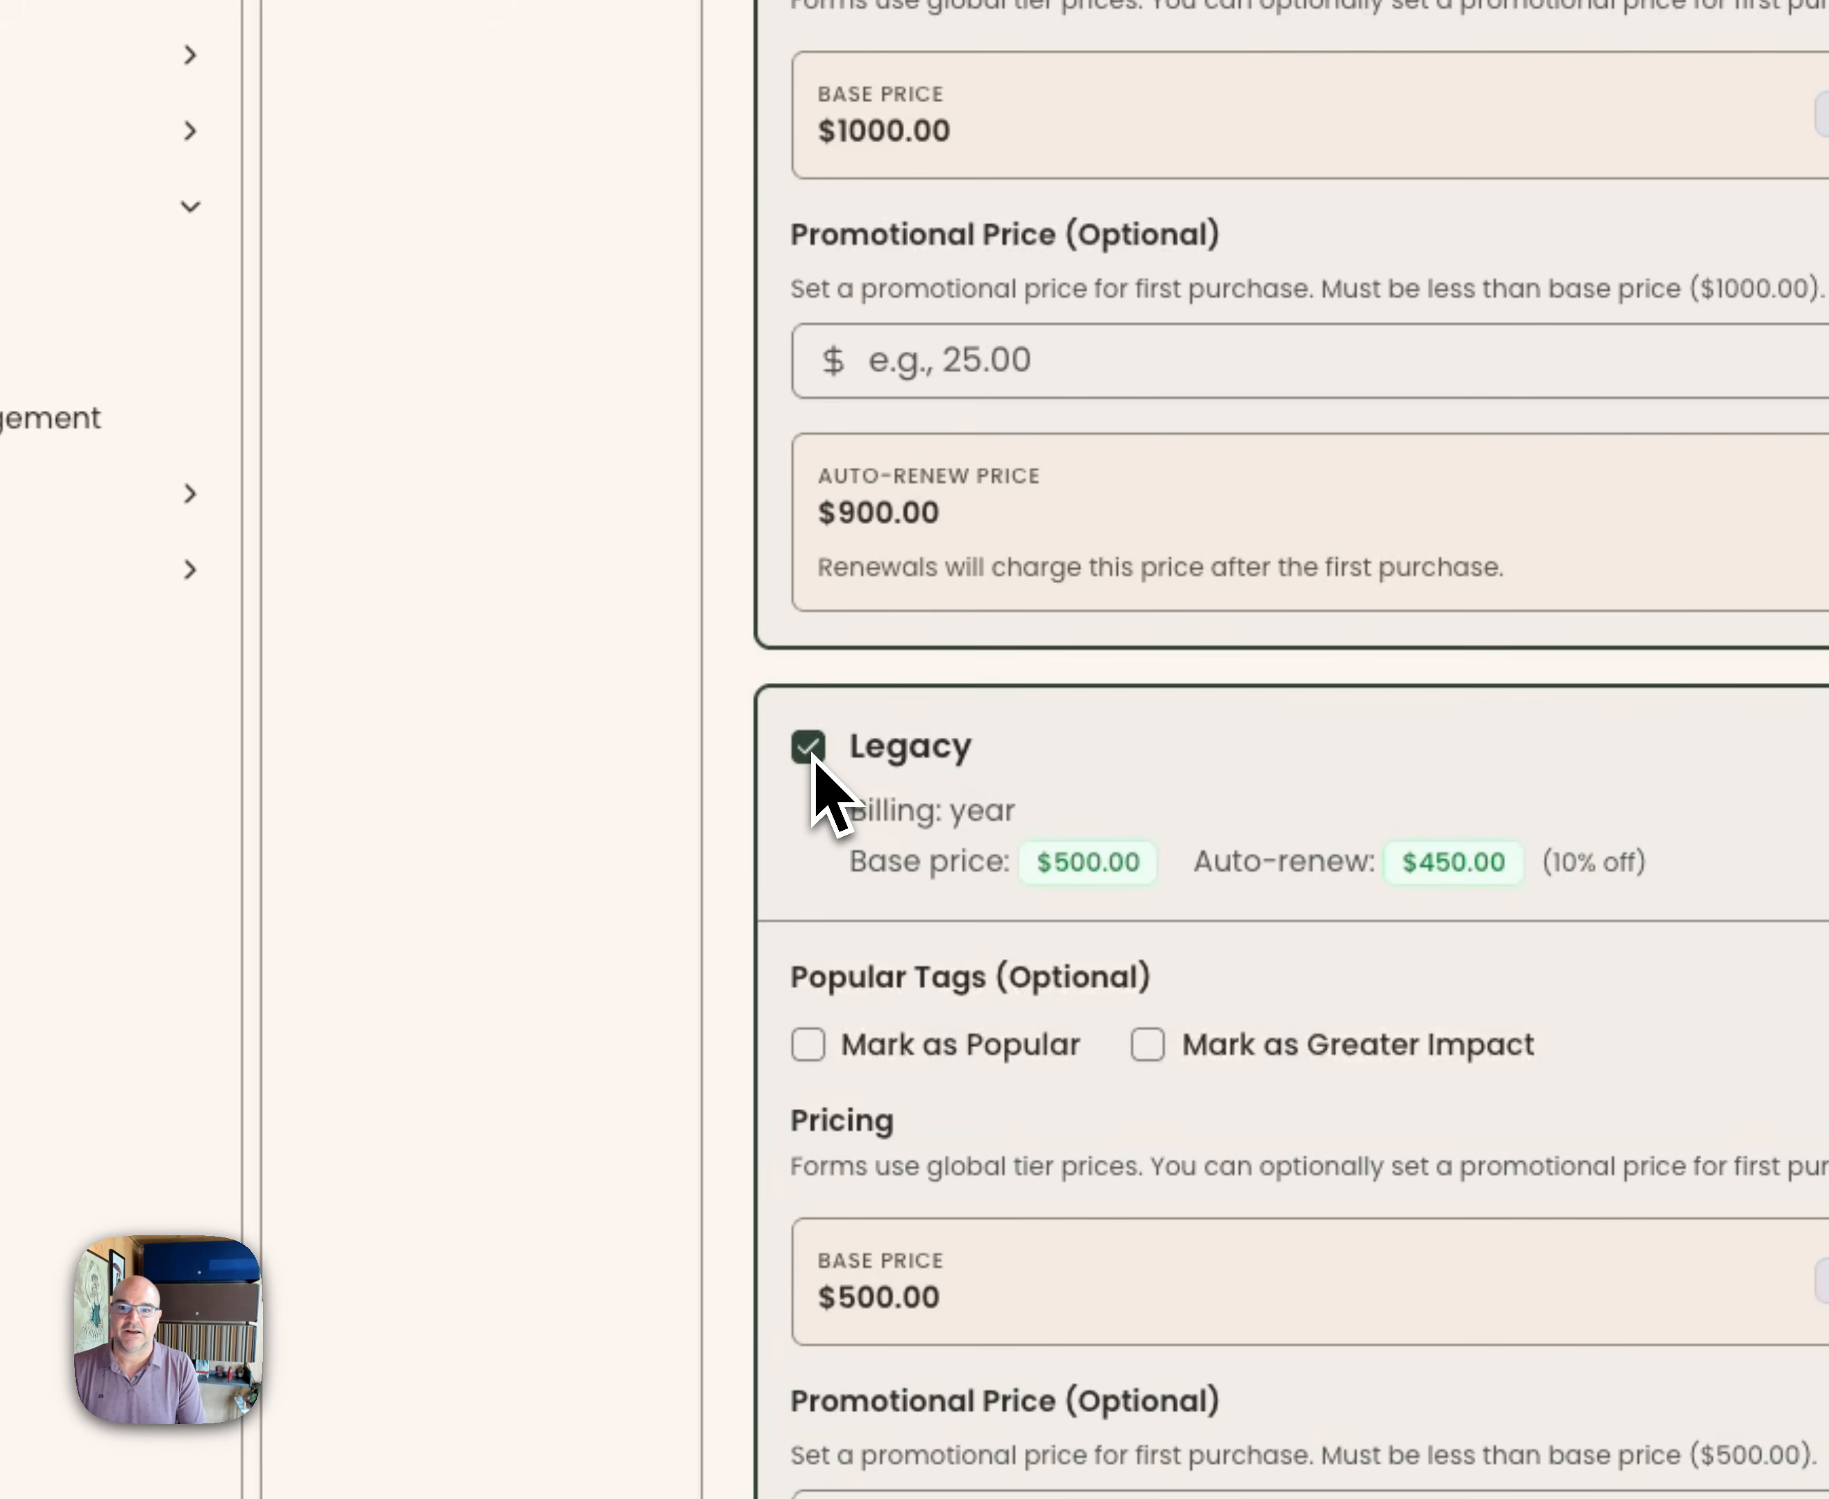
Set a promotional price of 550 for the Spruce and Fir Interval membership
{"action": "scroll", "coordinate": [816, 789], "scroll_direction": "up", "scroll_amount": 15}
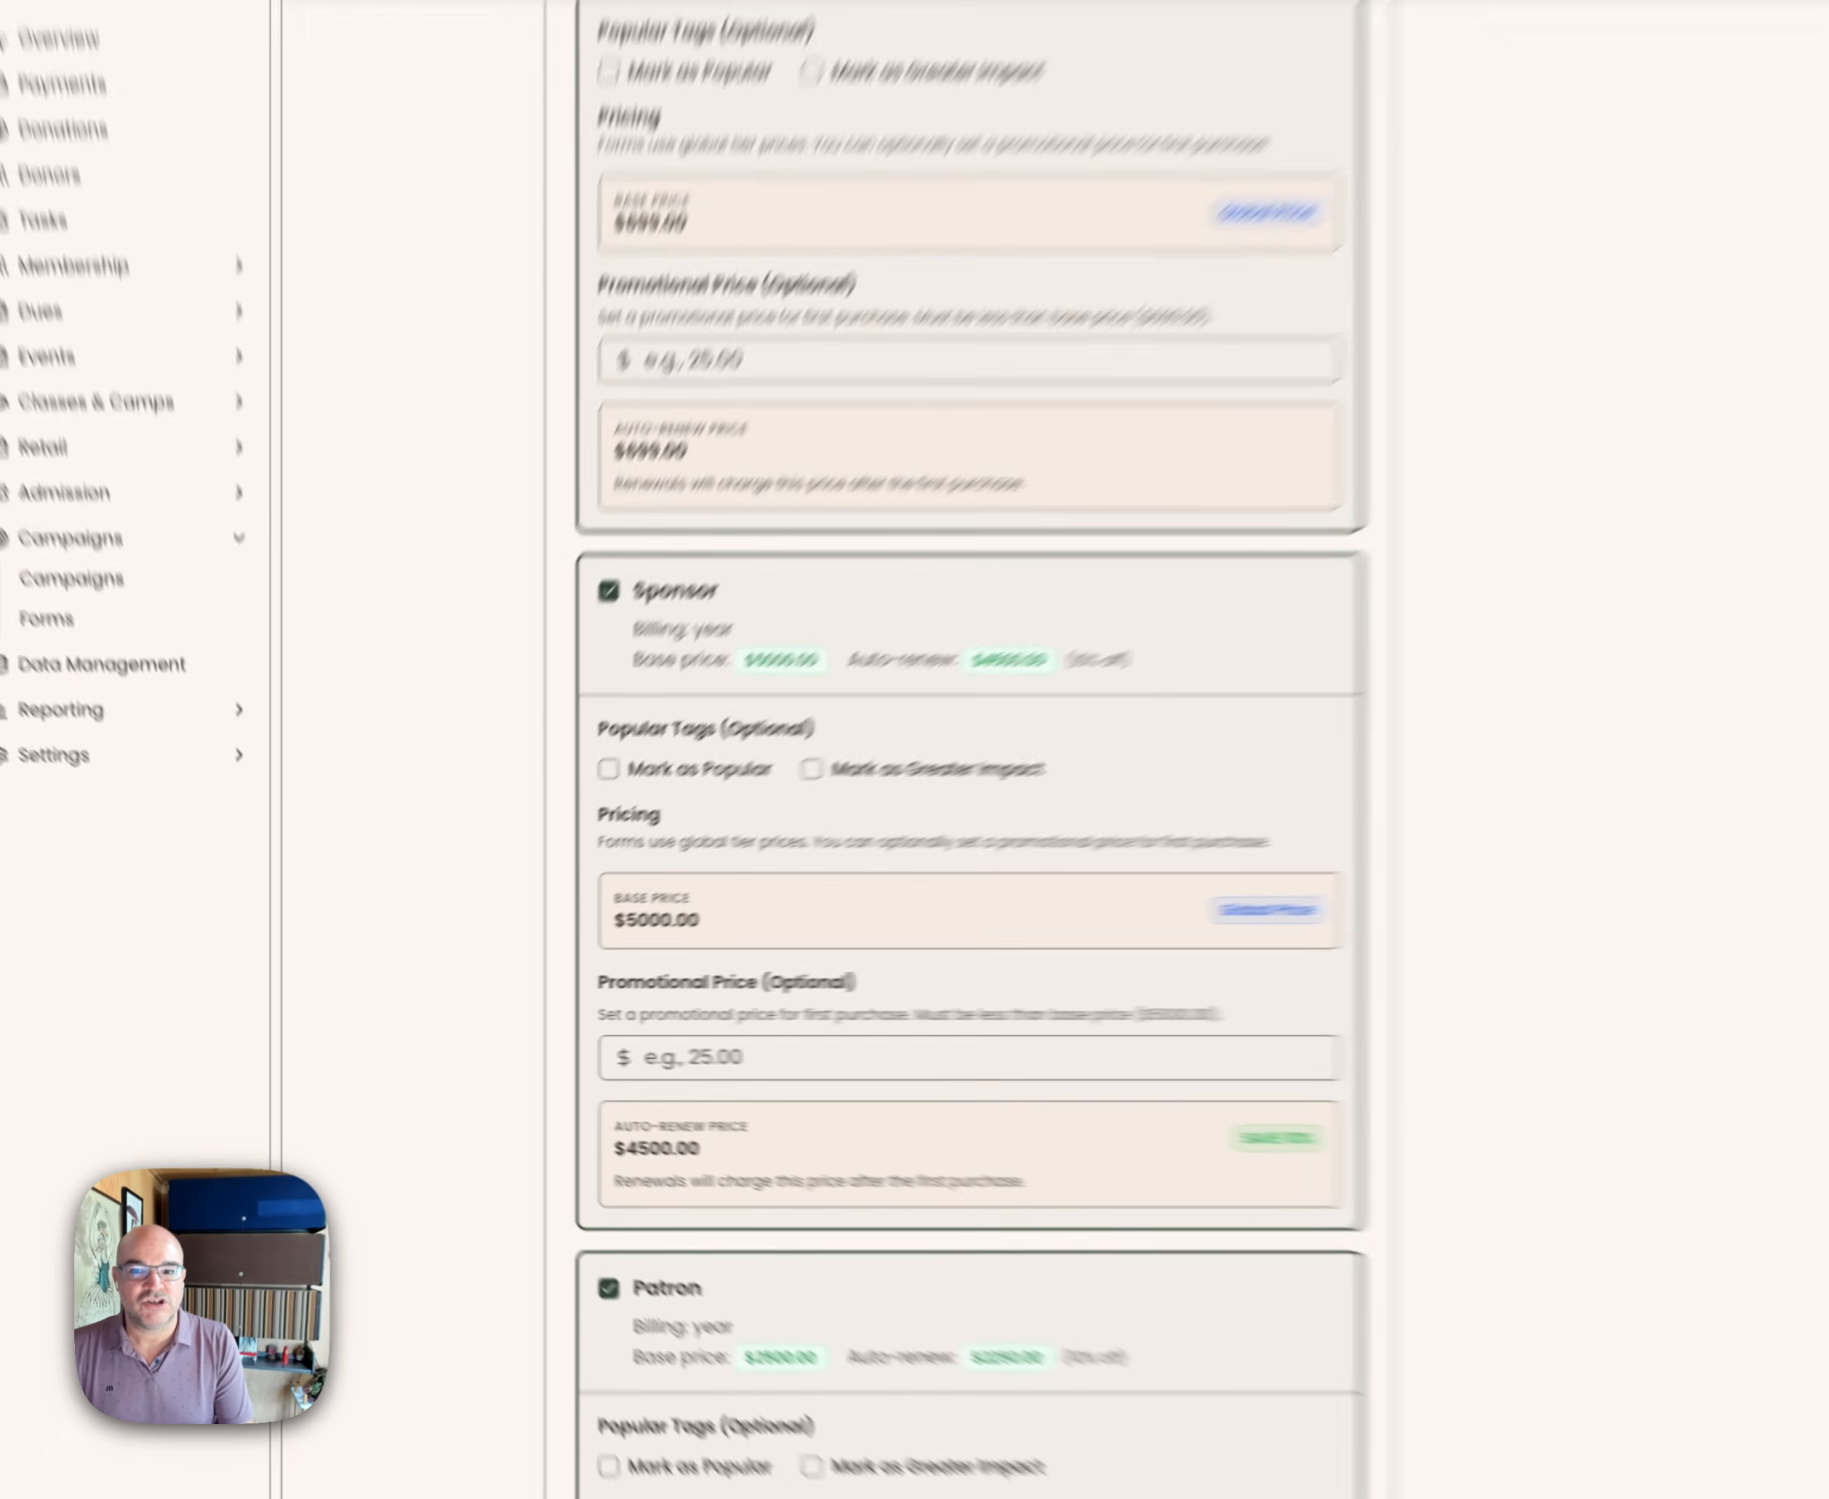
{"action": "scroll", "coordinate": [816, 789], "scroll_direction": "up", "scroll_amount": 8}
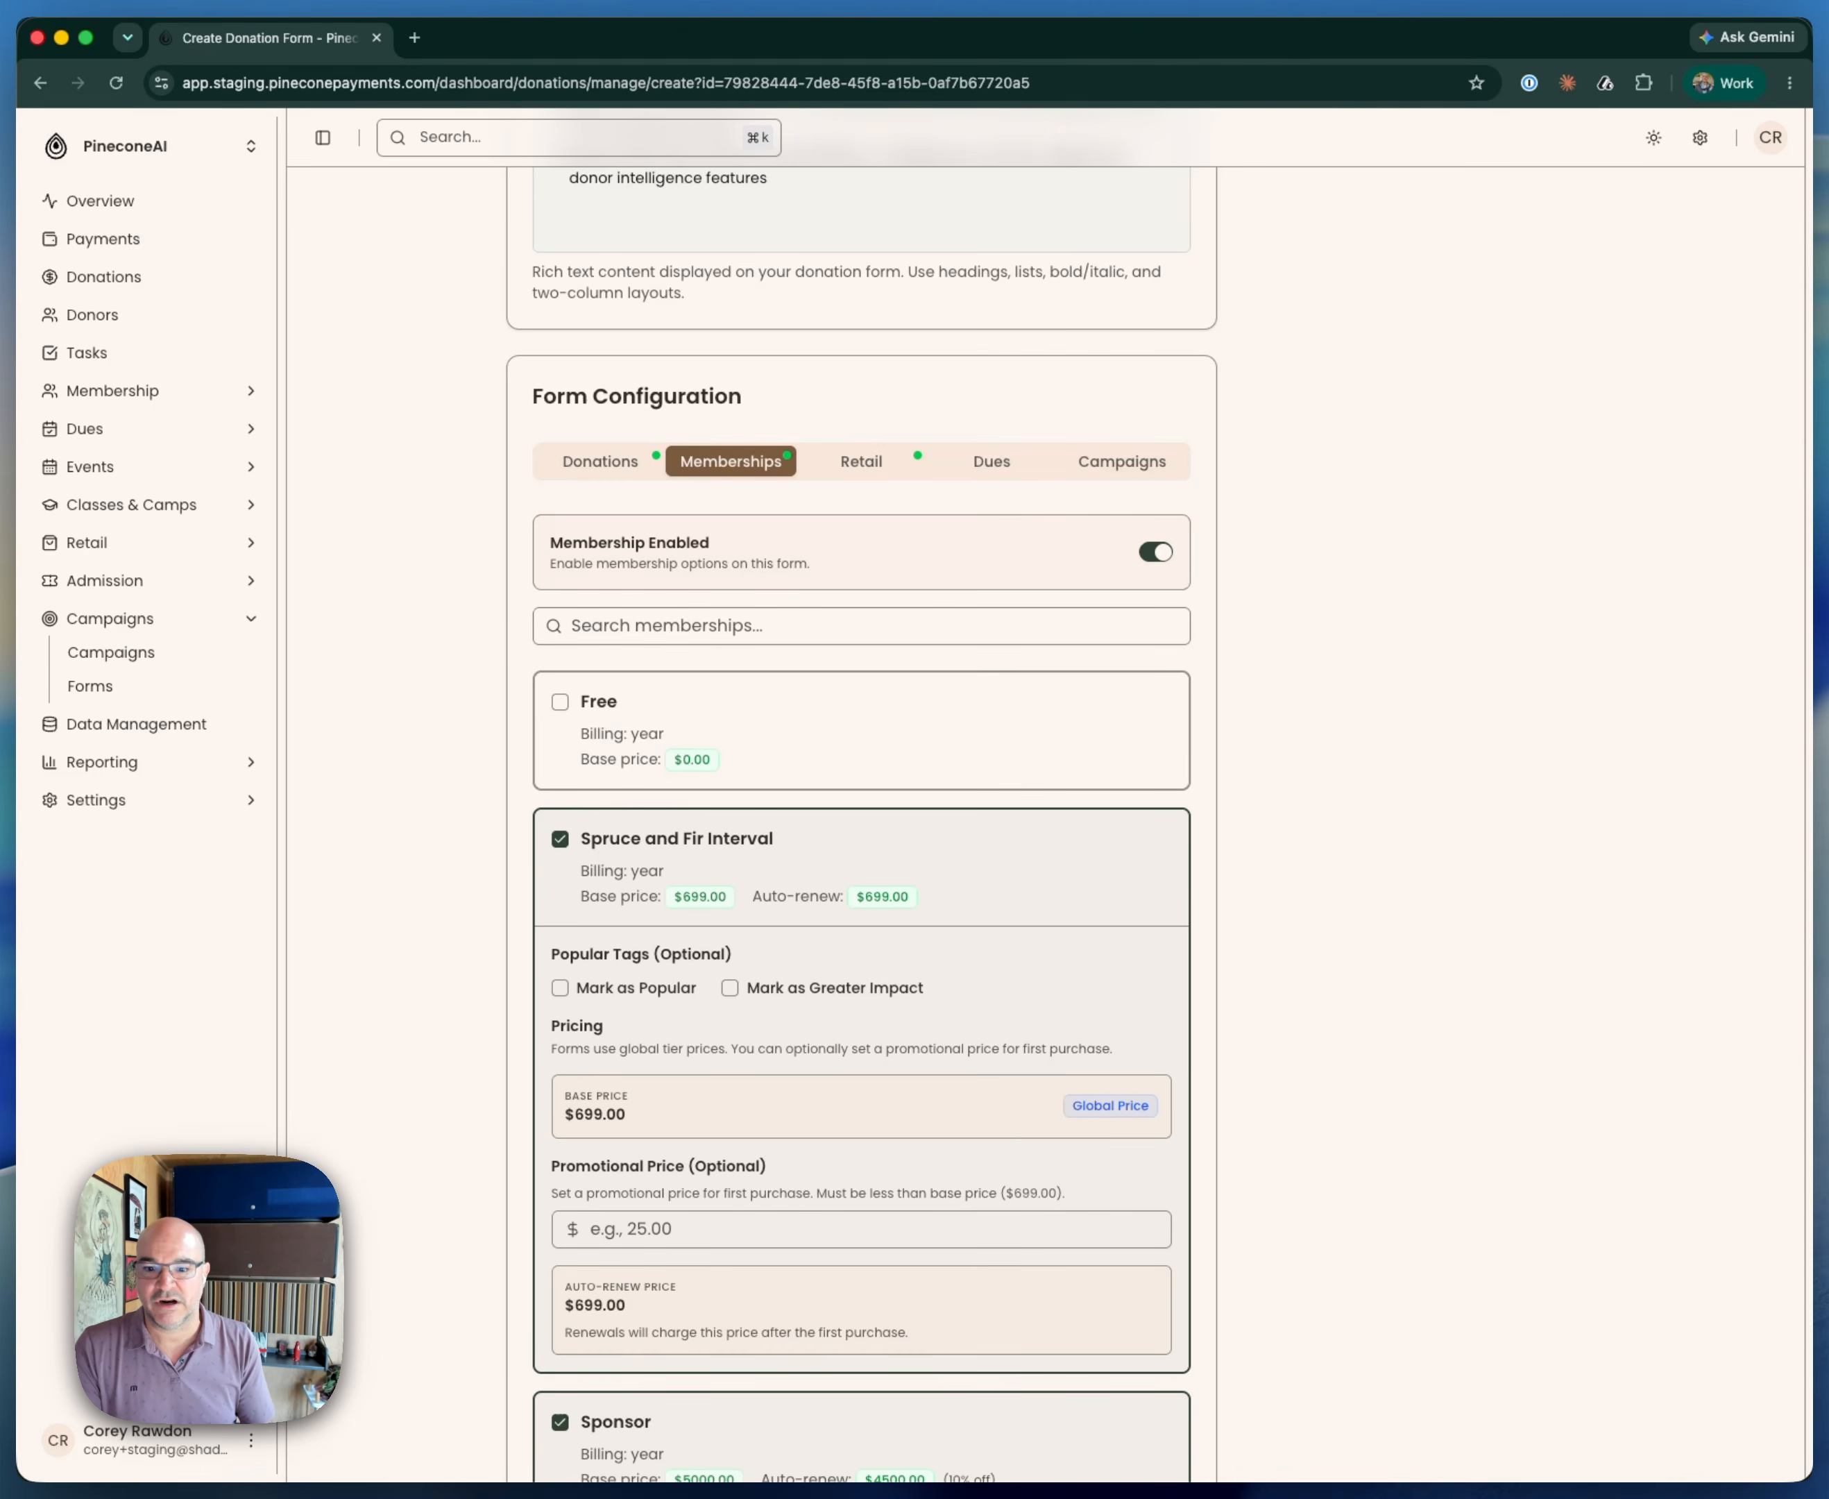
{"action": "scroll", "coordinate": [615, 965], "scroll_direction": "down", "scroll_amount": 3}
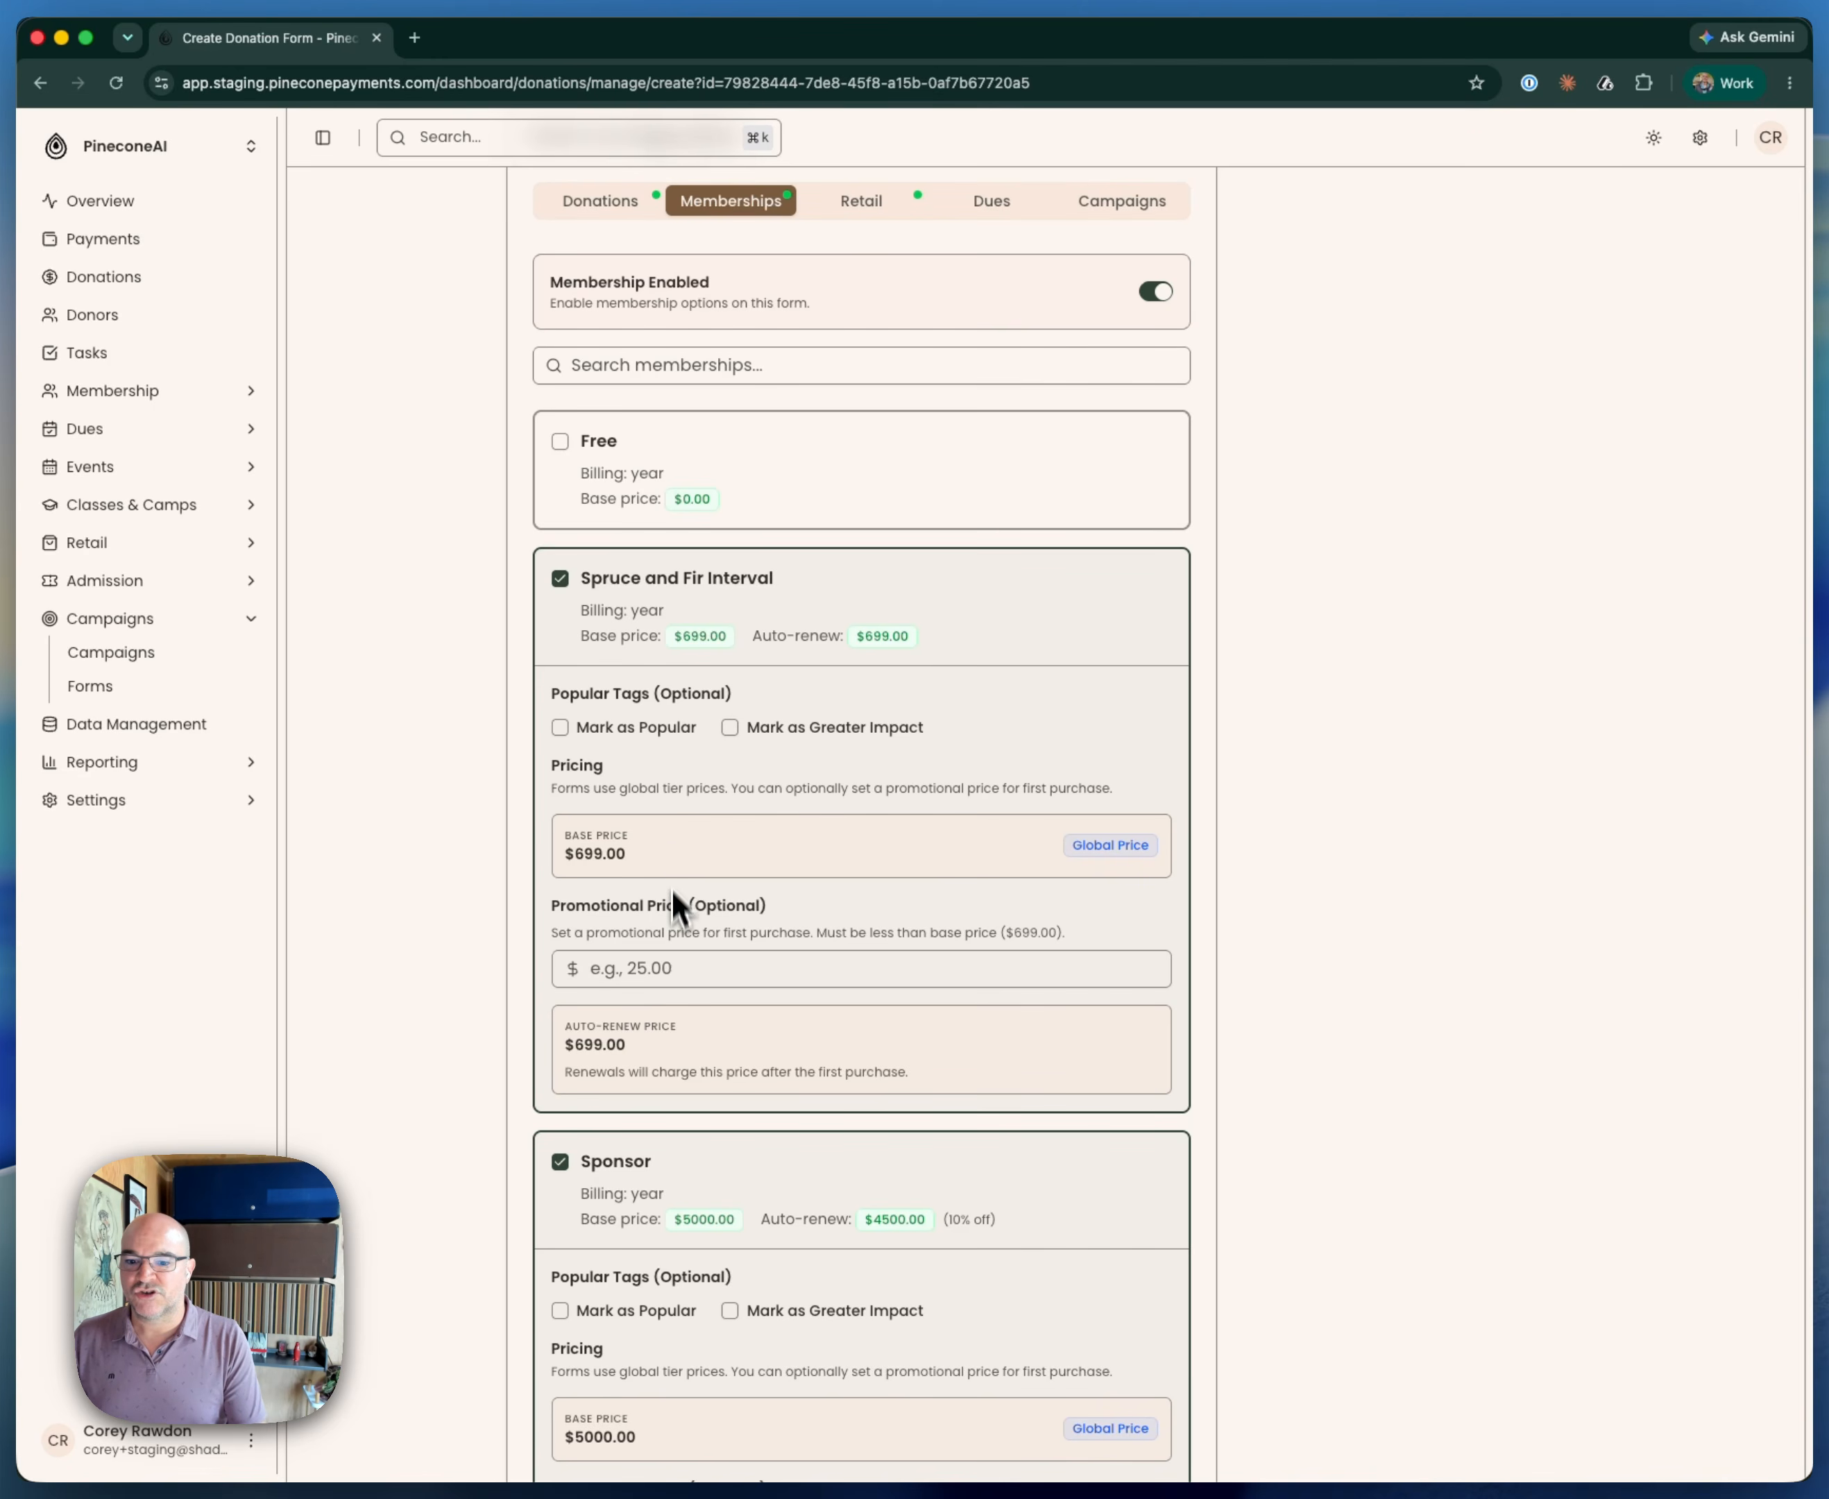
{"action": "left_click", "coordinate": [668, 970]}
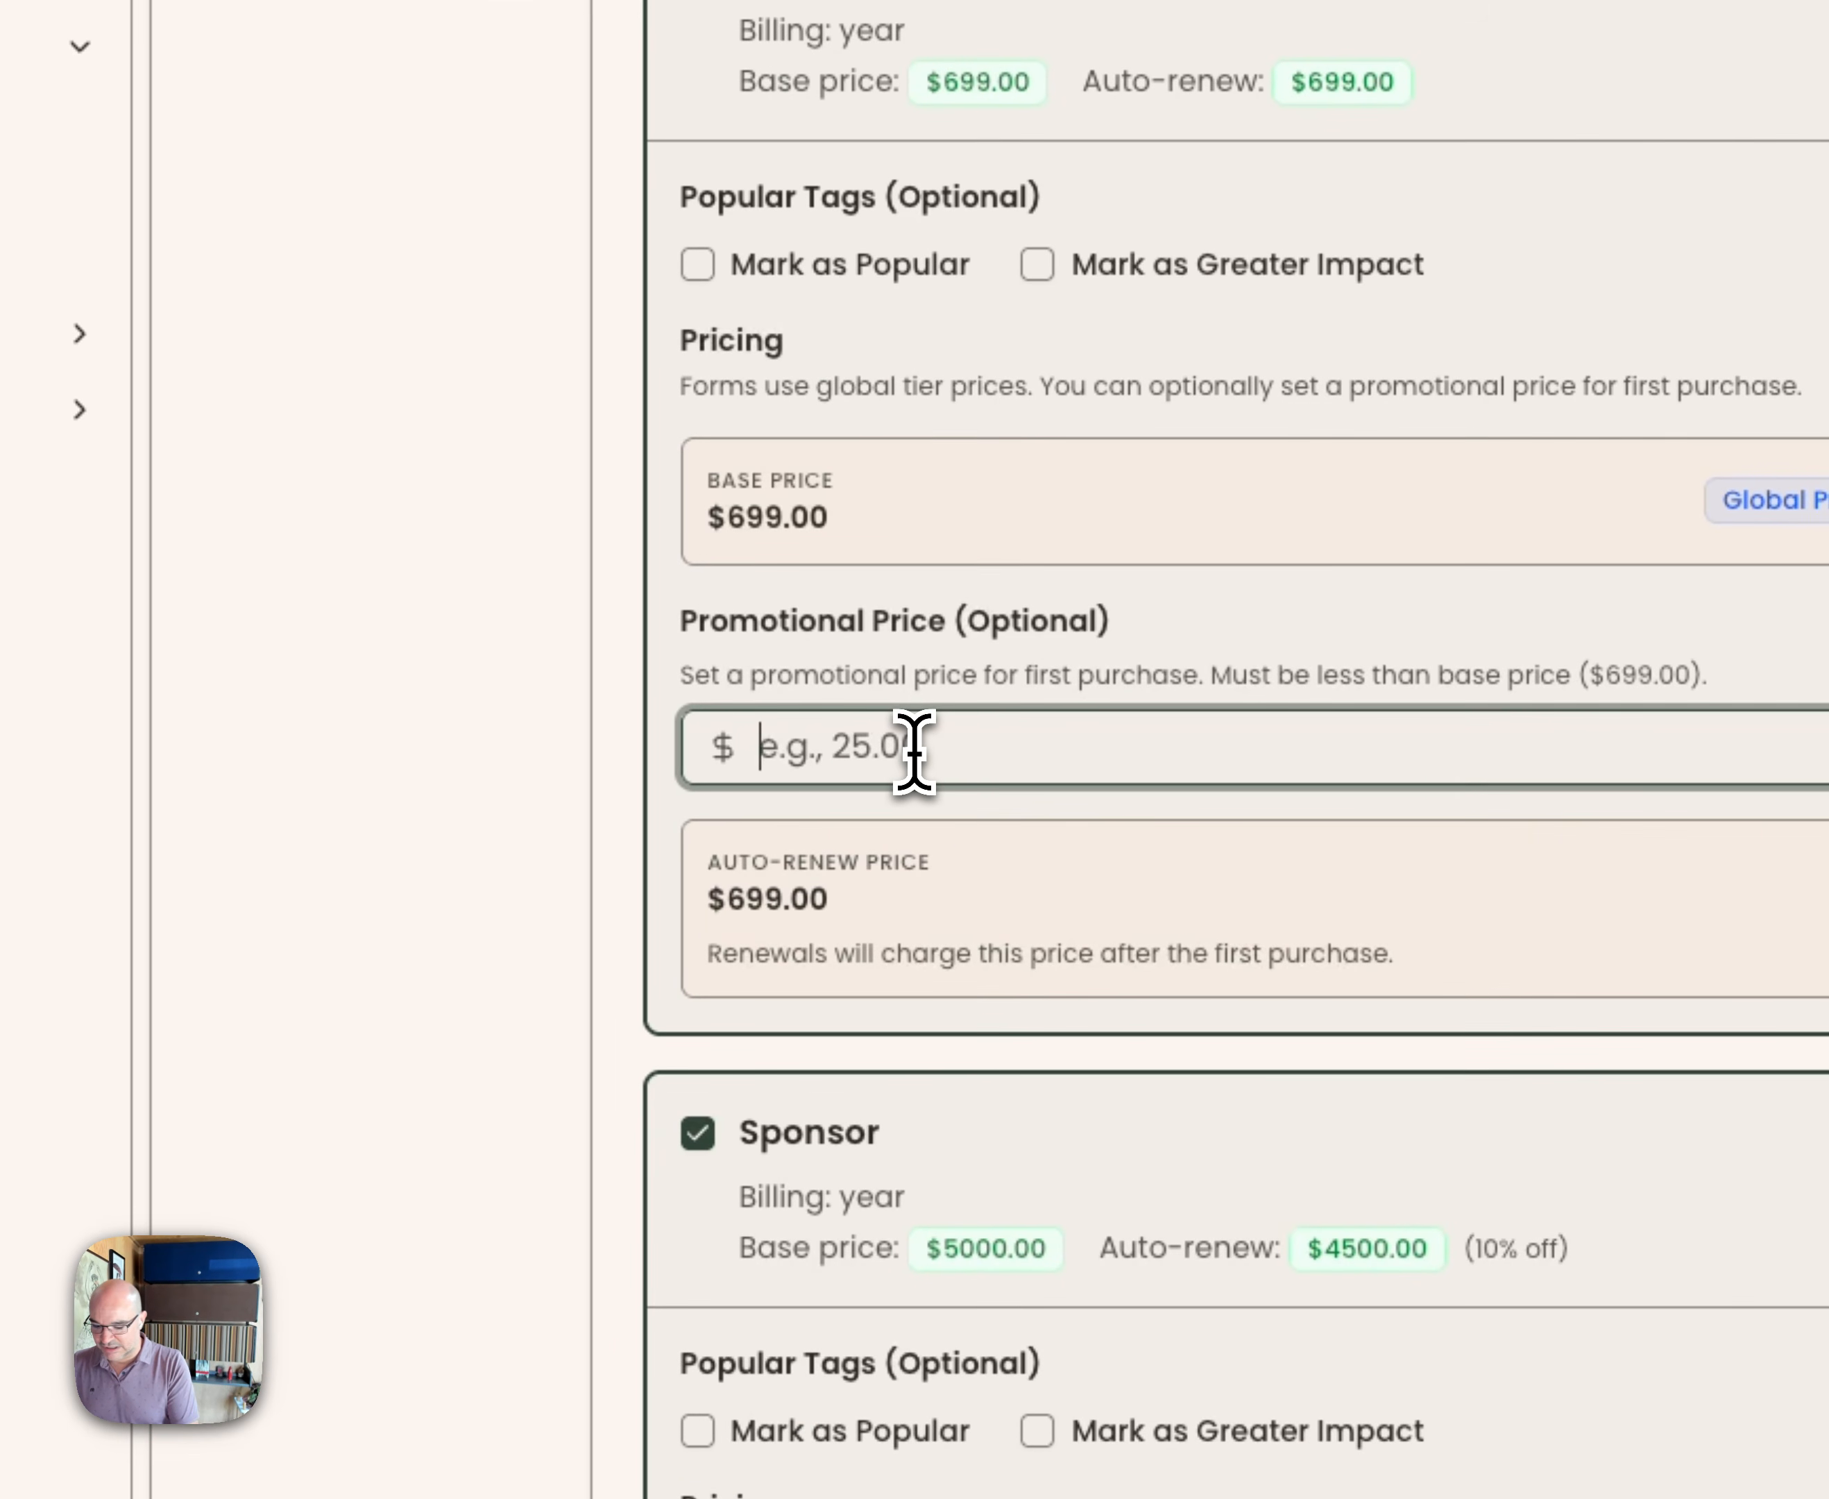
{"action": "type", "text": "550"}
{"action": "key", "text": "Tab"}
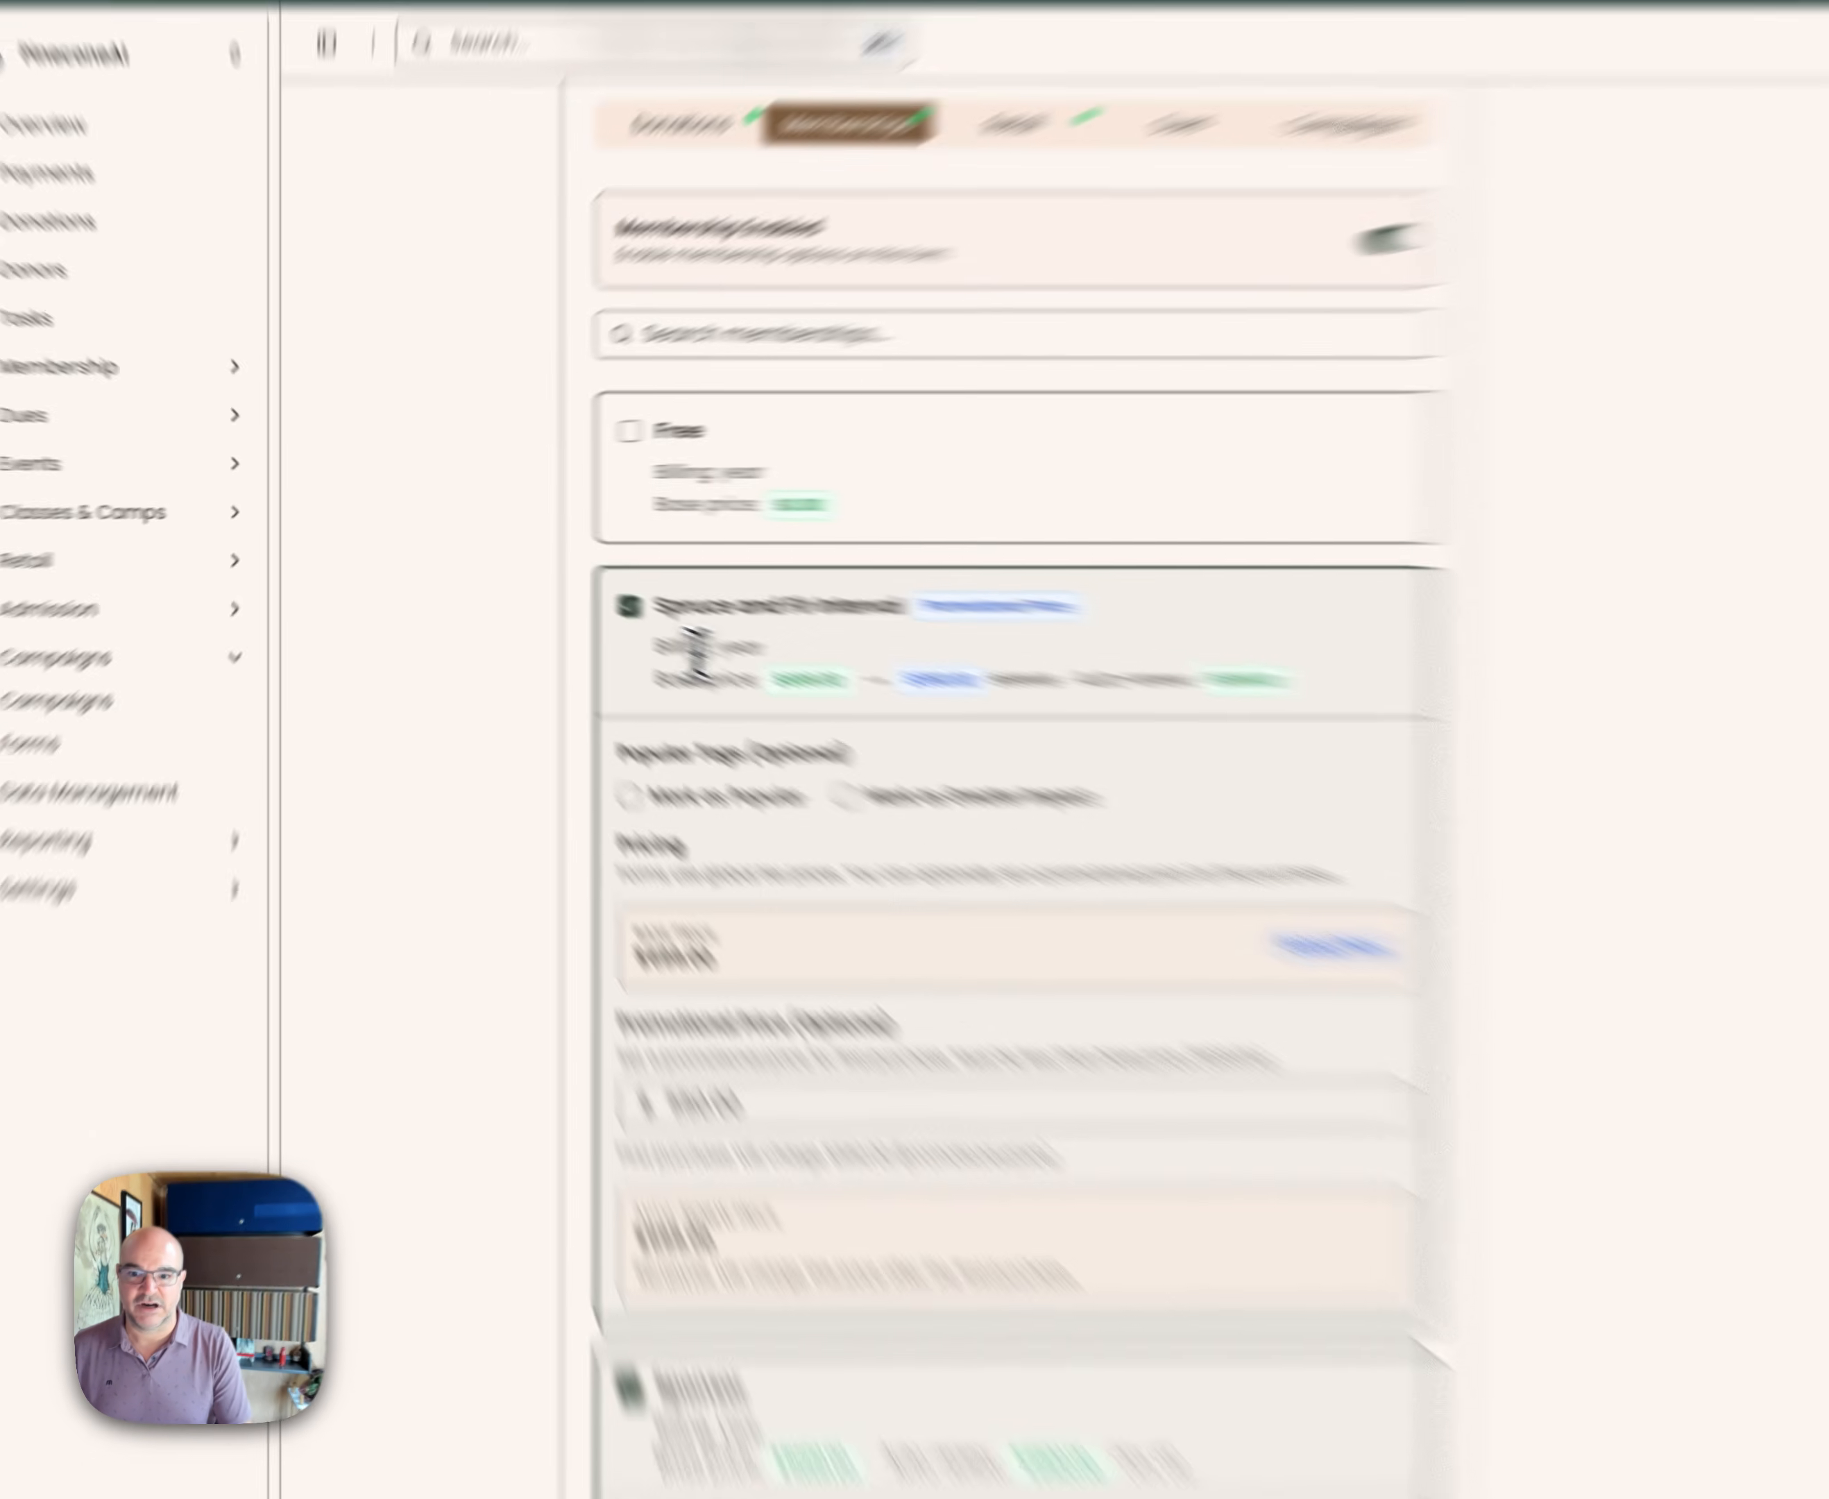
Review the billing period, popular tags and promotional pricing of the membership levels from Spruce and Fir Interval to Super Fan
{"action": "triple_click", "coordinate": [611, 614]}
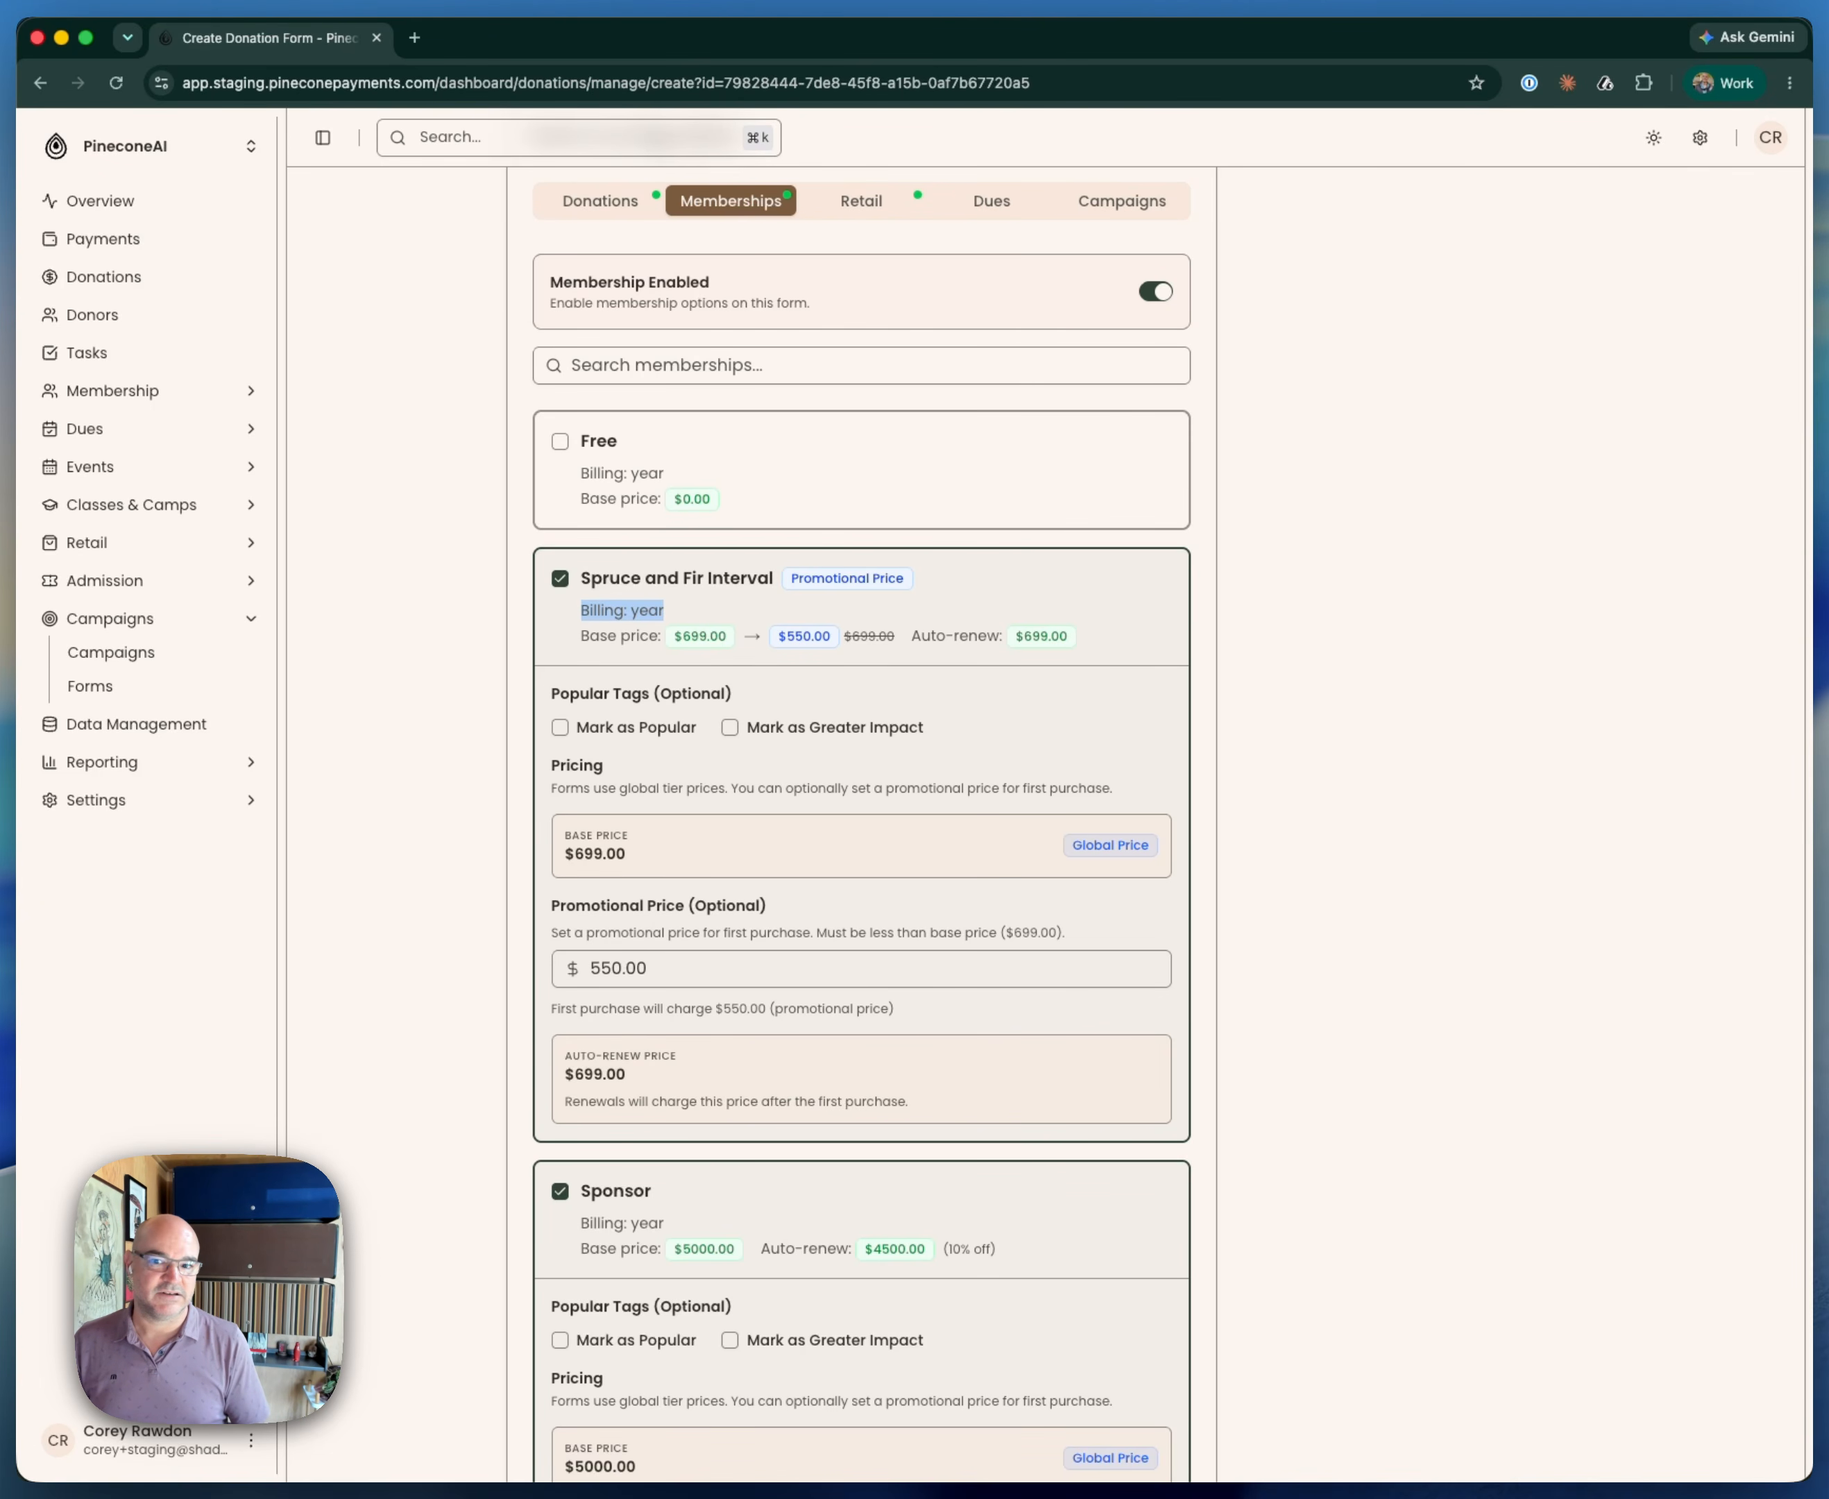
{"action": "scroll", "coordinate": [893, 697], "scroll_direction": "down", "scroll_amount": 15}
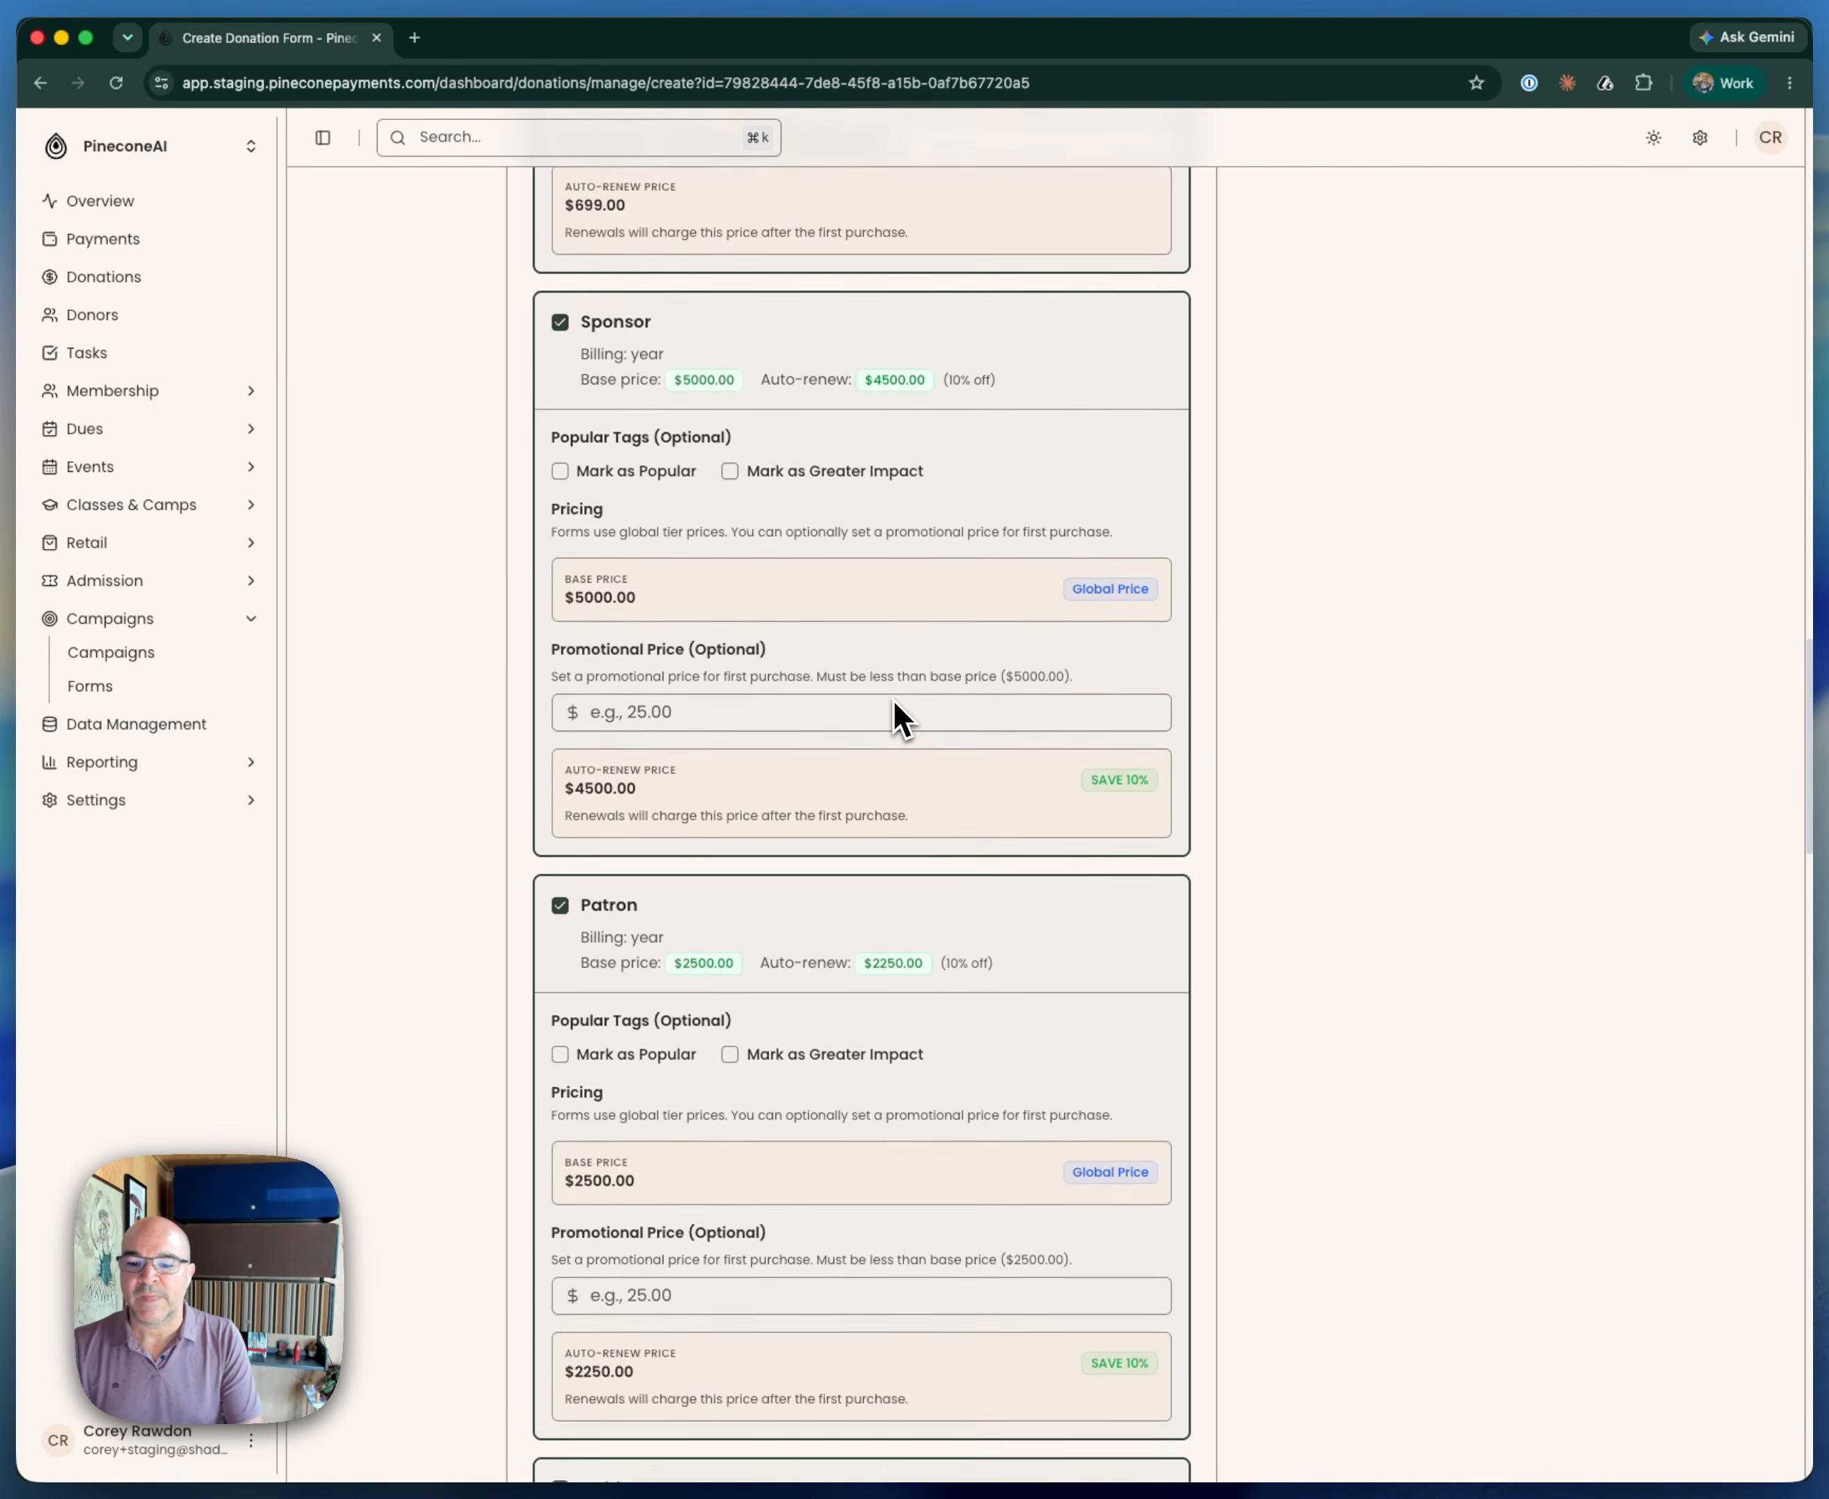
{"action": "scroll", "coordinate": [897, 719], "scroll_direction": "down", "scroll_amount": 18}
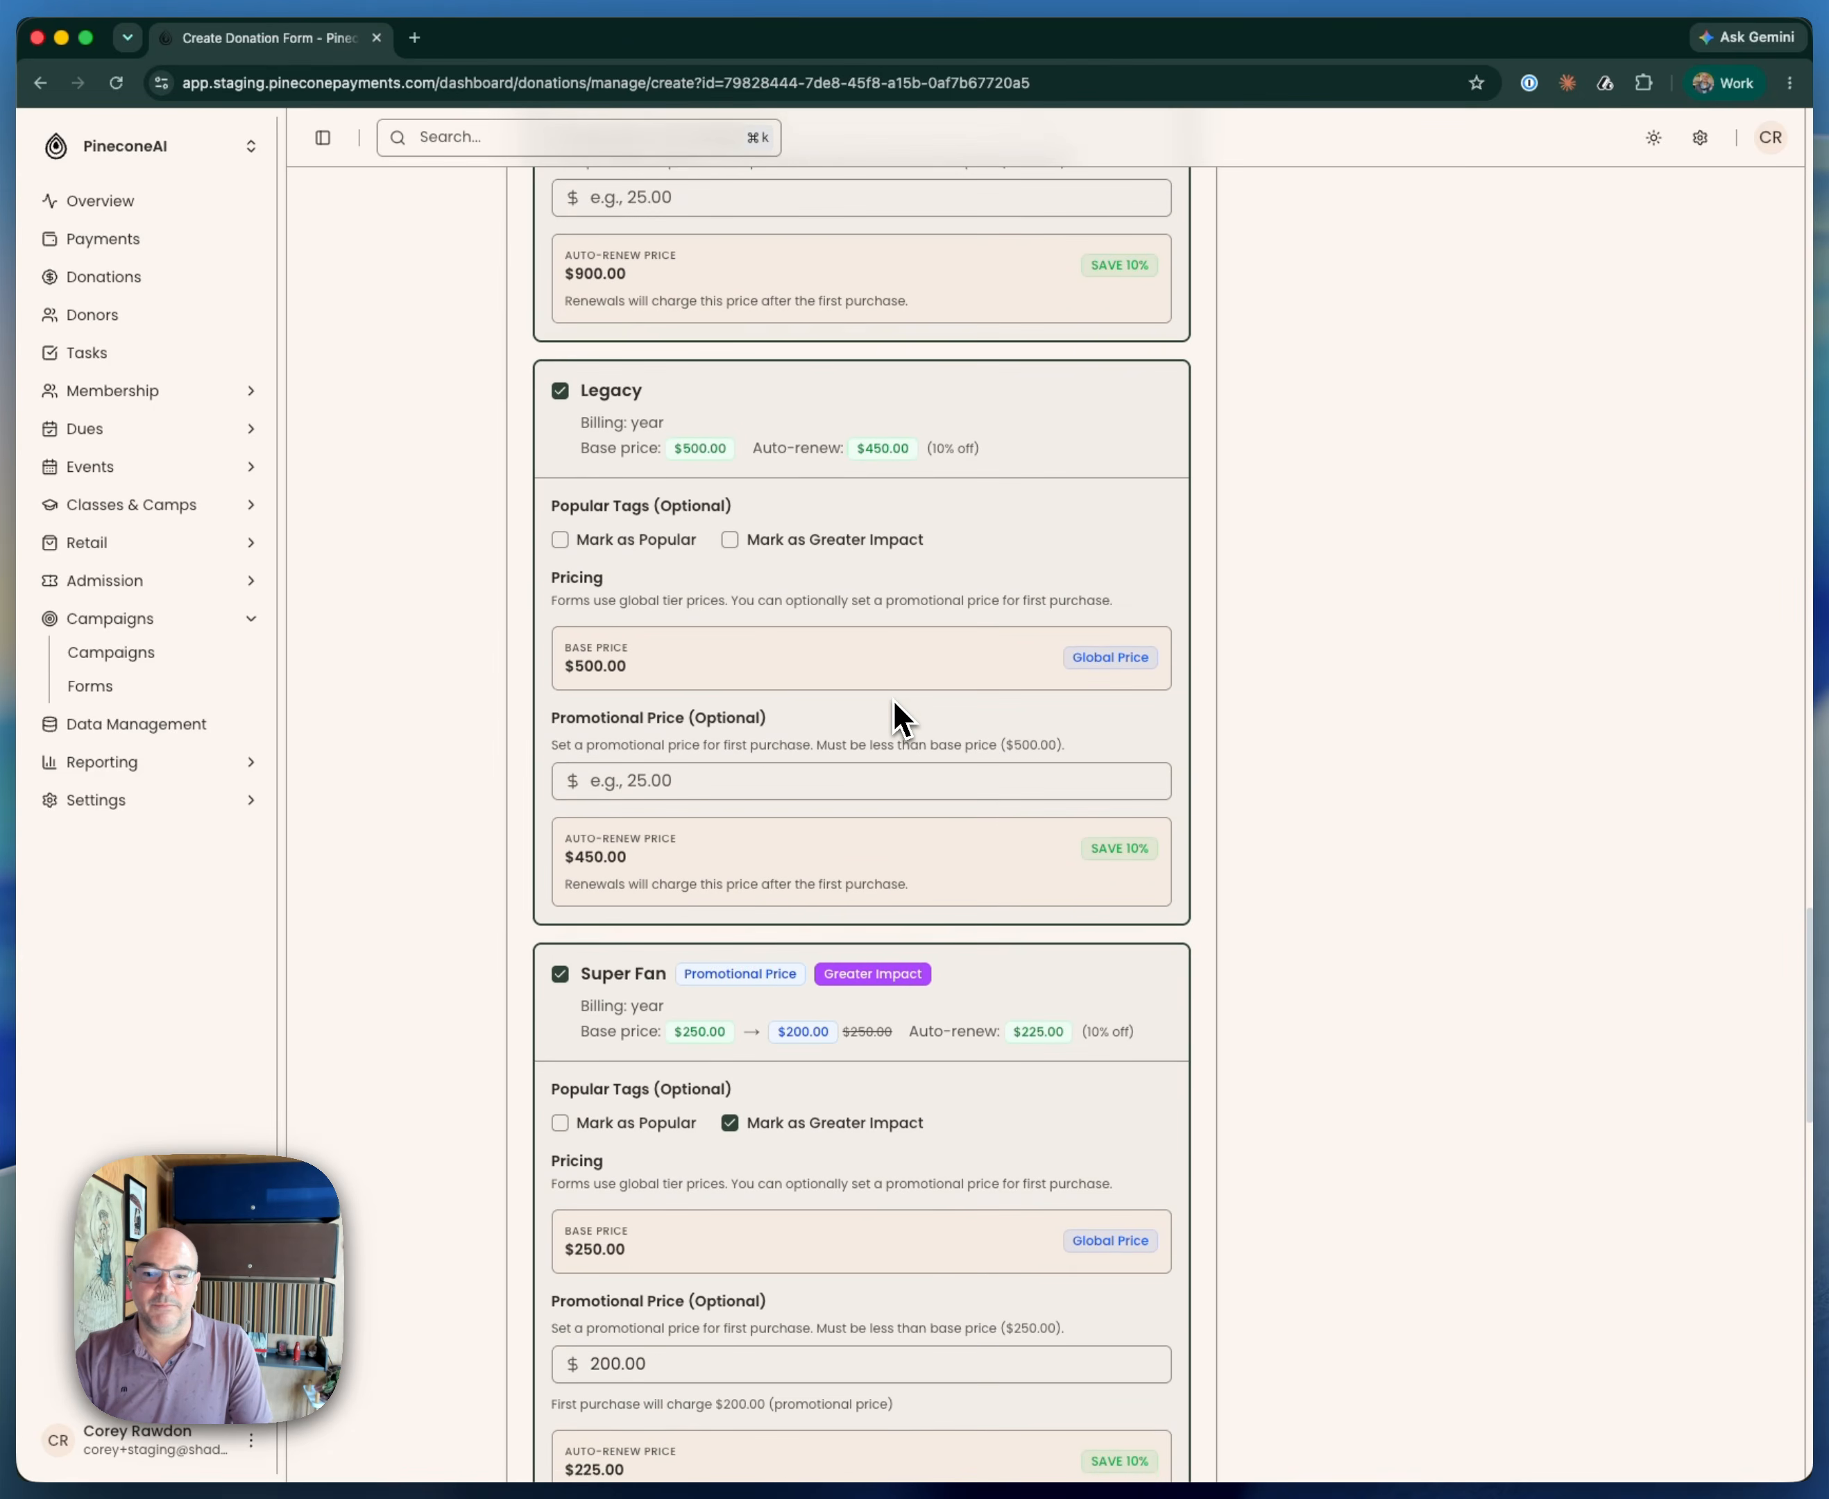
{"action": "scroll", "coordinate": [899, 717], "scroll_direction": "down", "scroll_amount": 2}
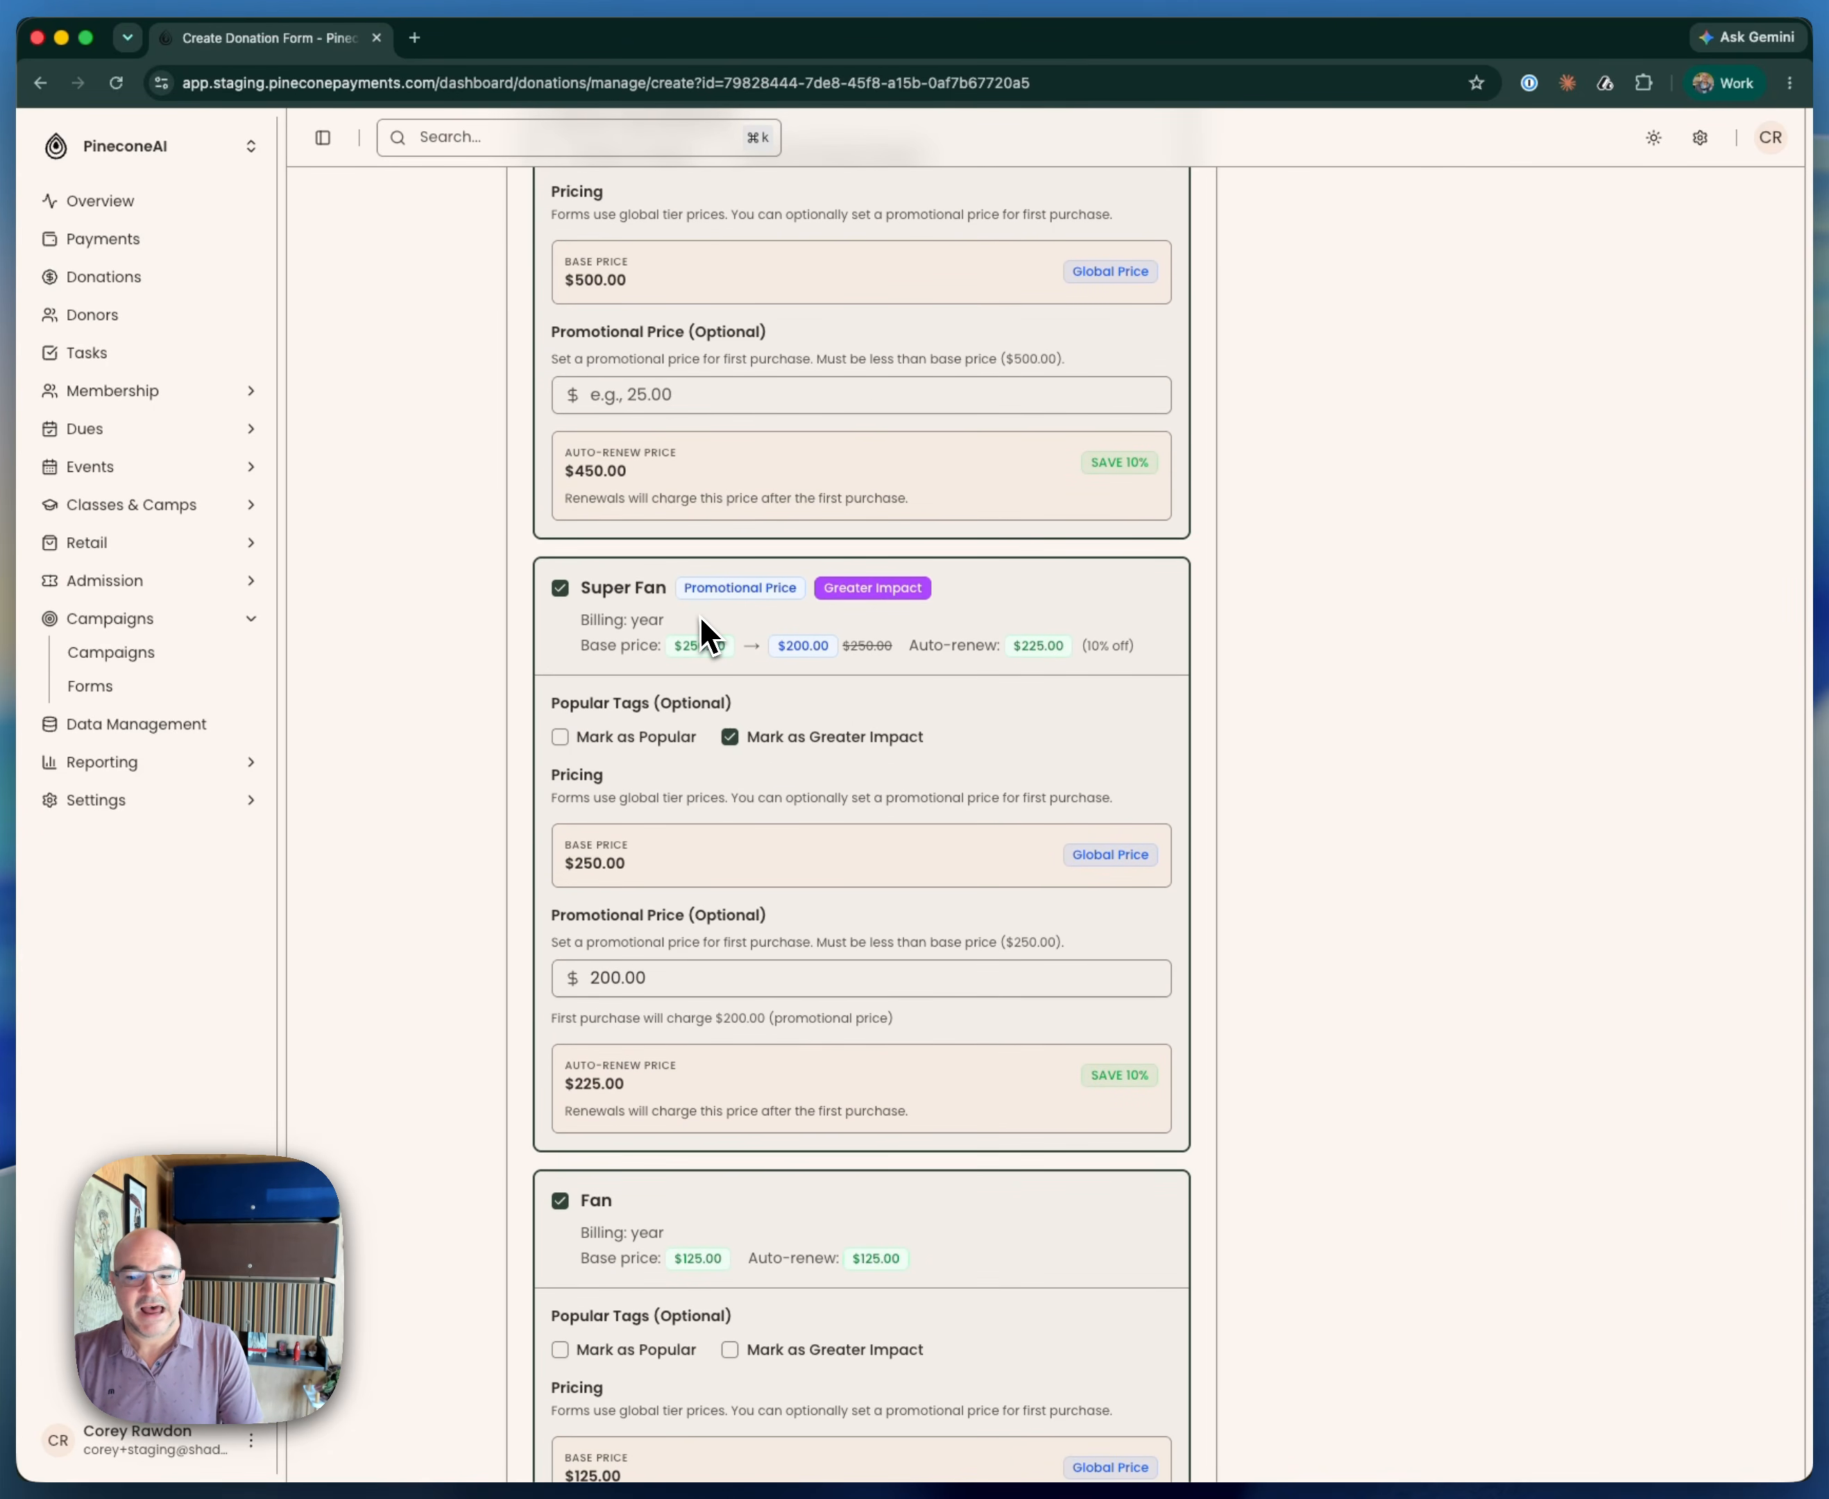
{"action": "scroll", "coordinate": [699, 616], "scroll_direction": "down", "scroll_amount": 1}
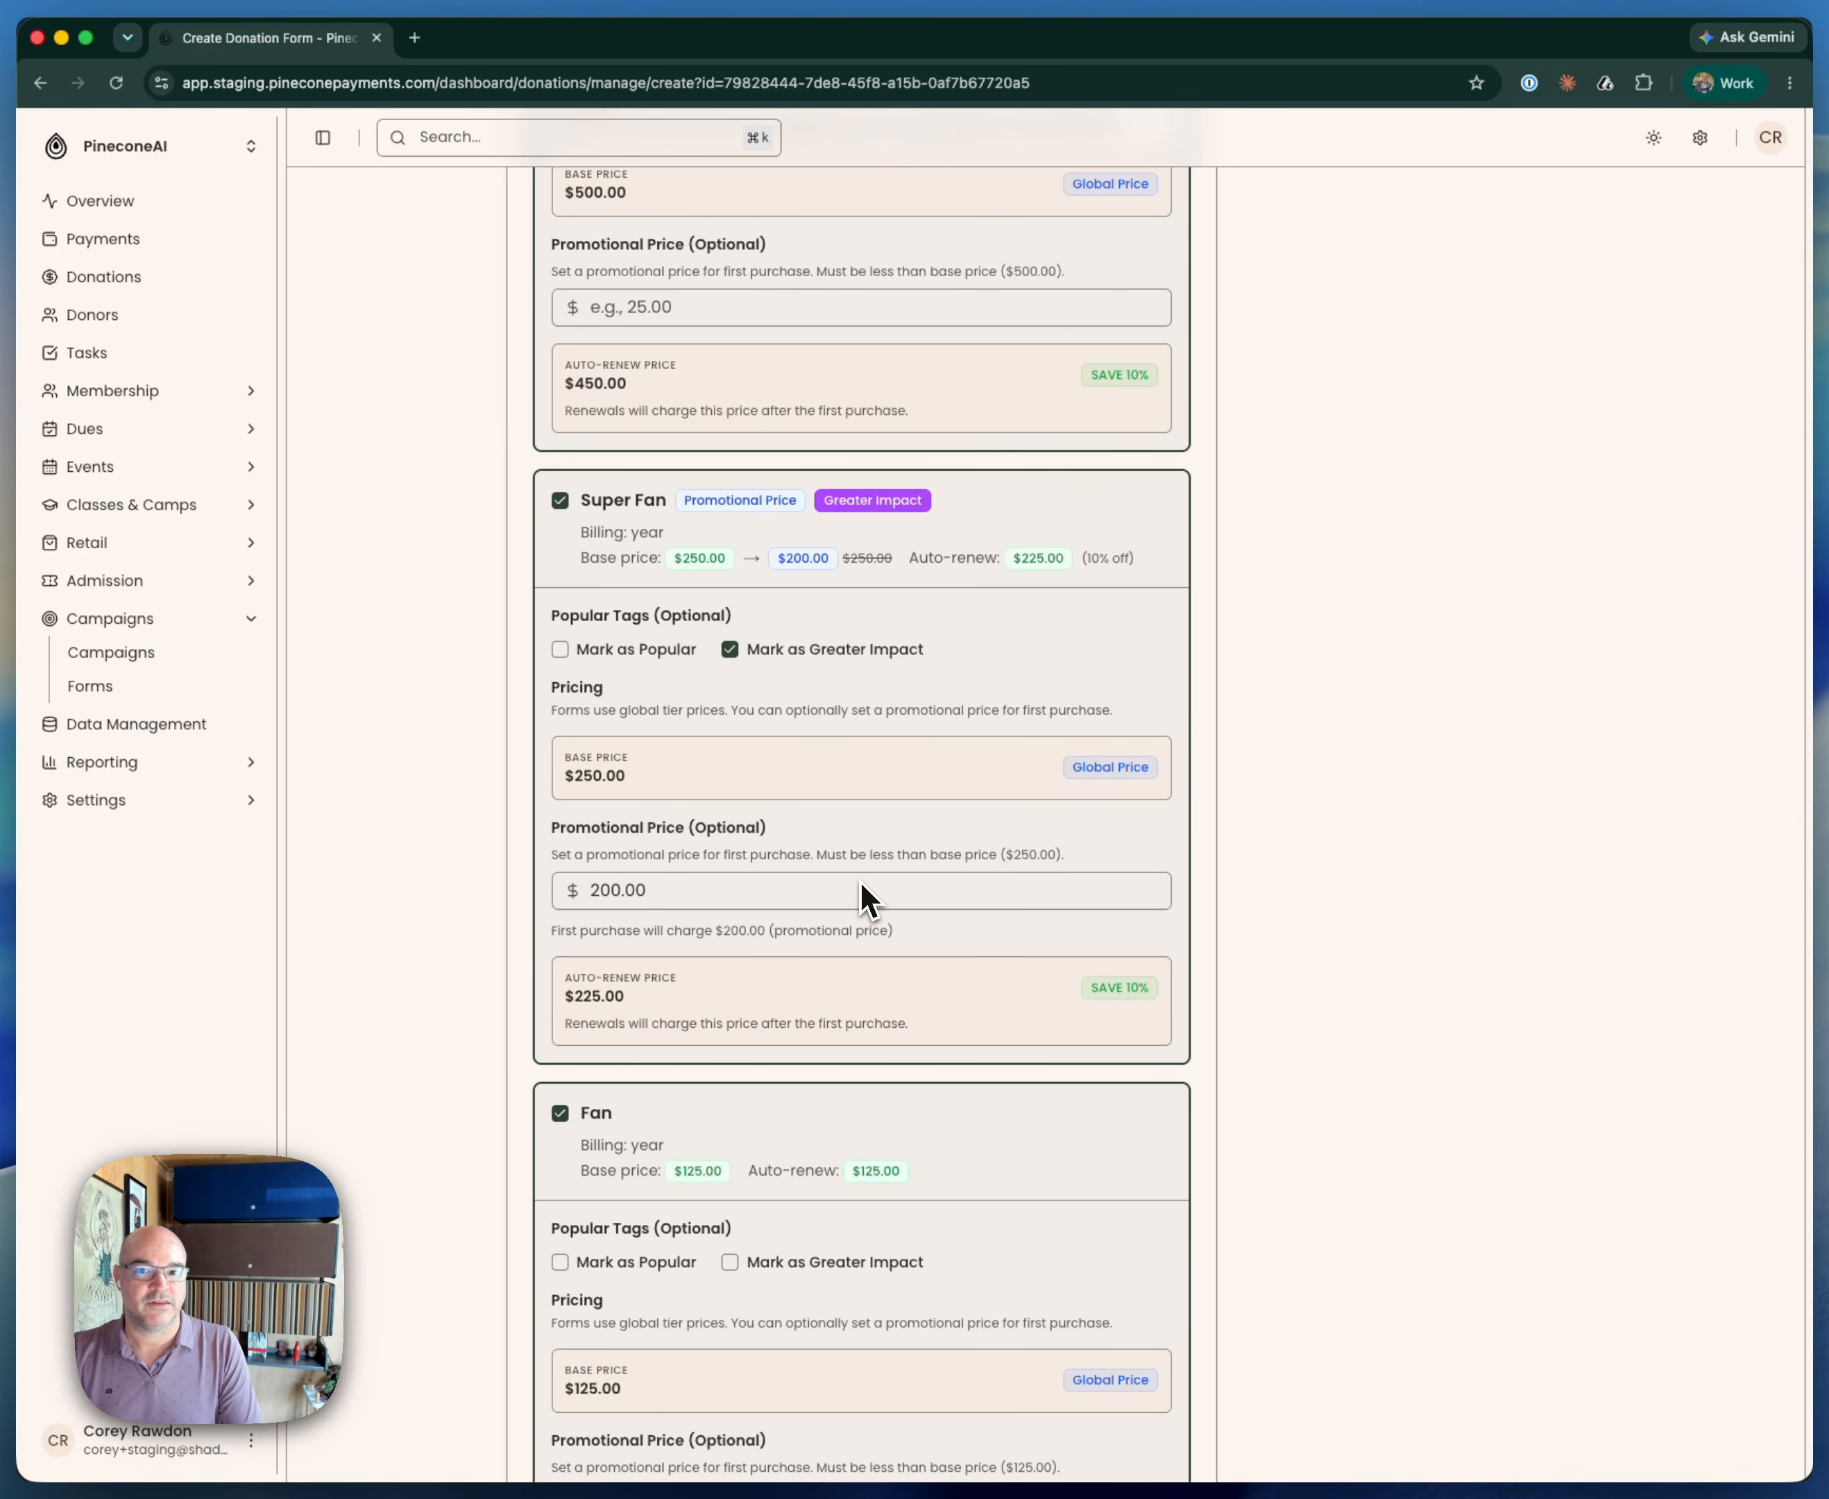
{"action": "scroll", "coordinate": [861, 881], "scroll_direction": "up", "scroll_amount": 15}
{"action": "scroll", "coordinate": [861, 881], "scroll_direction": "up", "scroll_amount": 5}
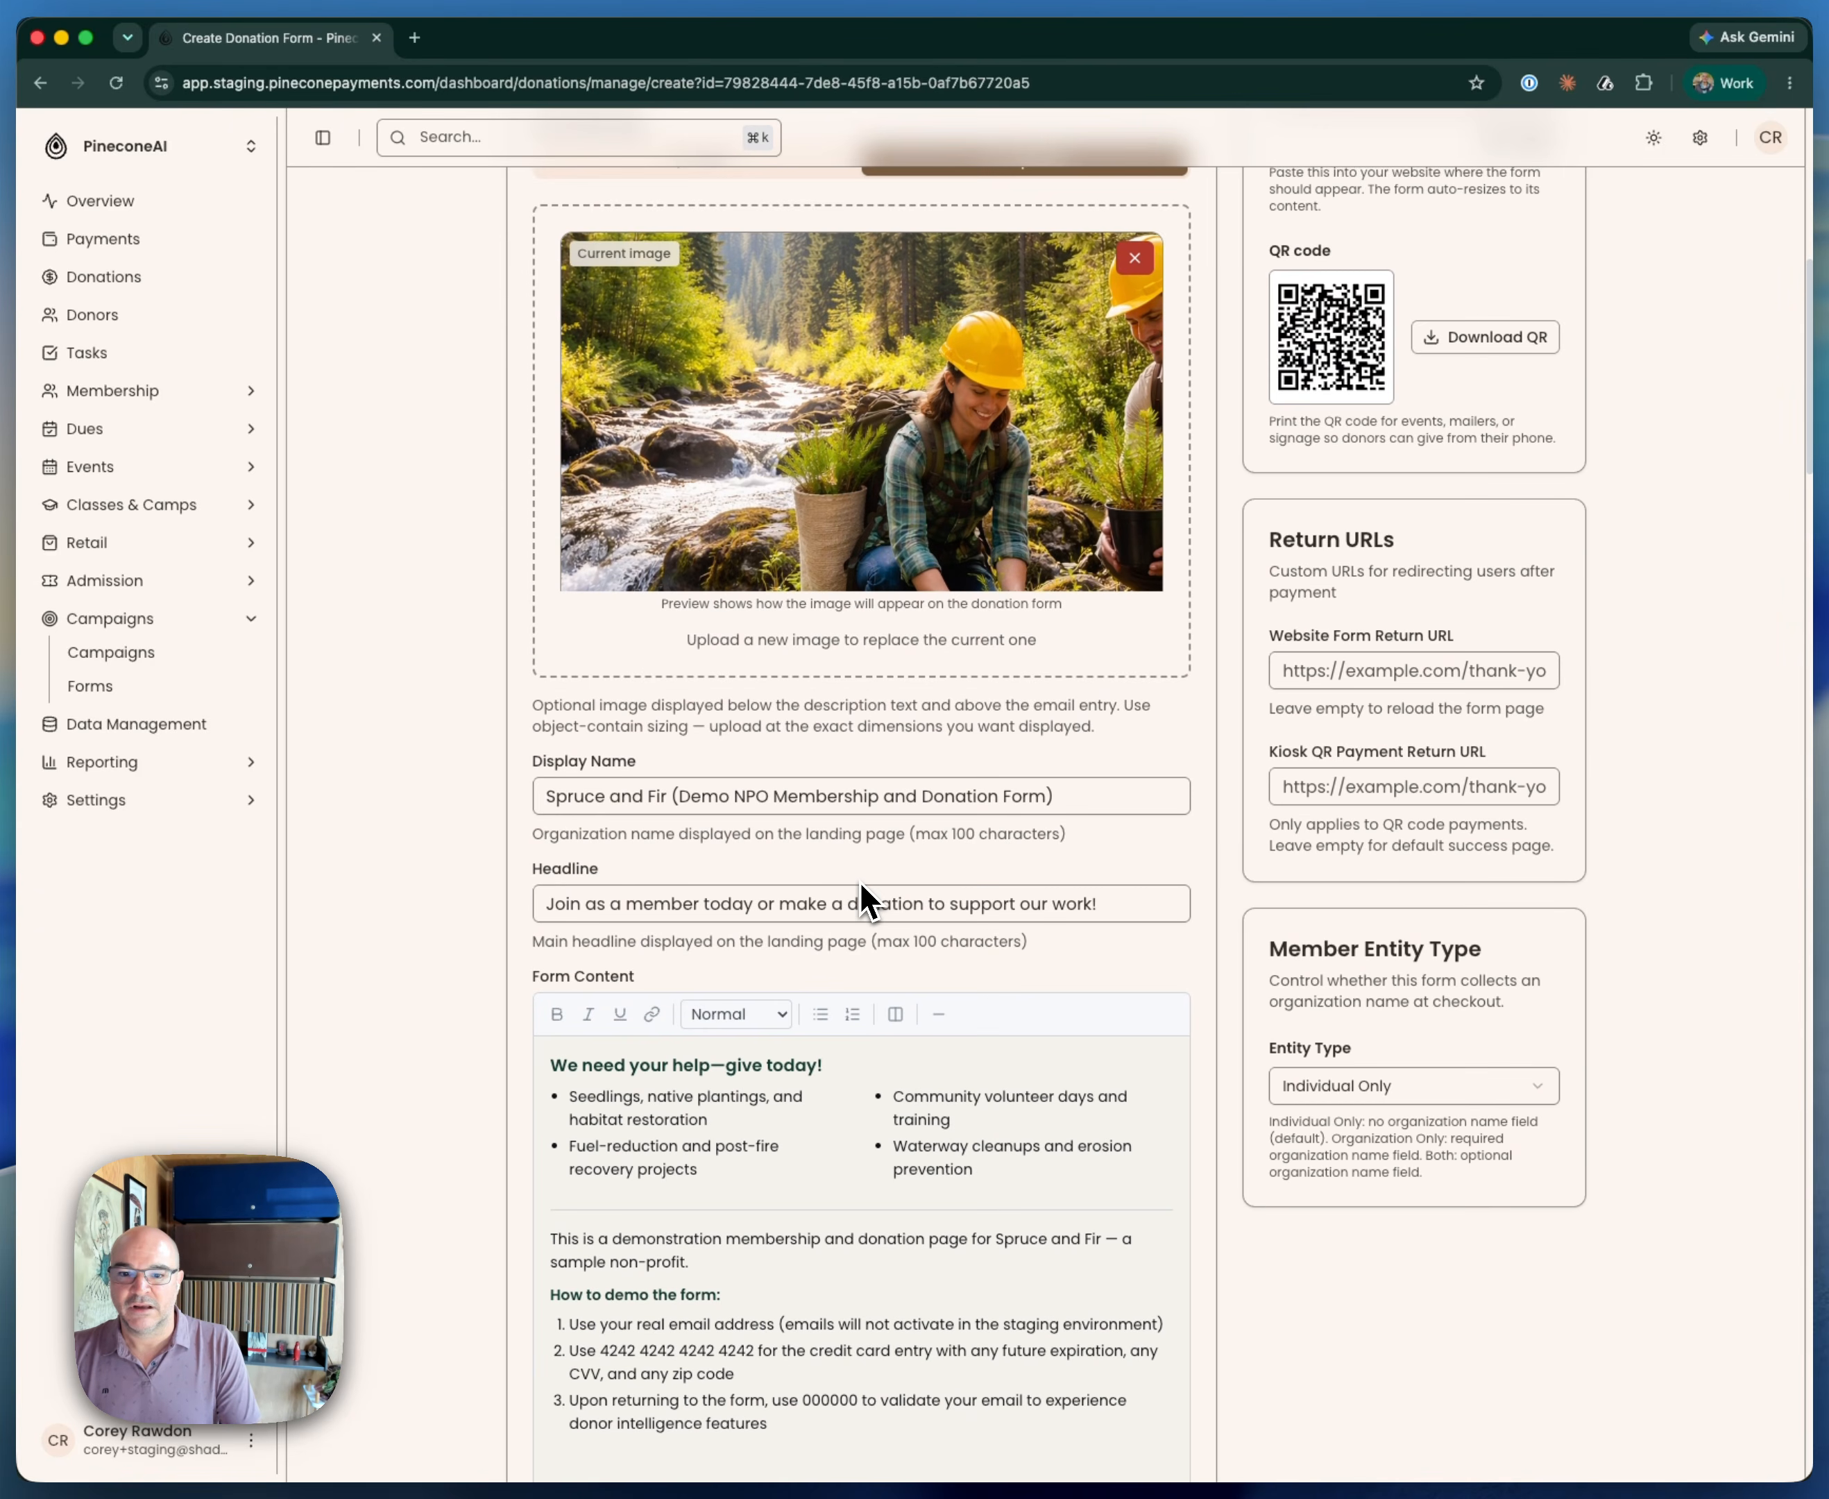
Try enabling dues payment with the Quarterly Membership Dues tier, and turn dues off again
{"action": "scroll", "coordinate": [858, 896], "scroll_direction": "down", "scroll_amount": 10}
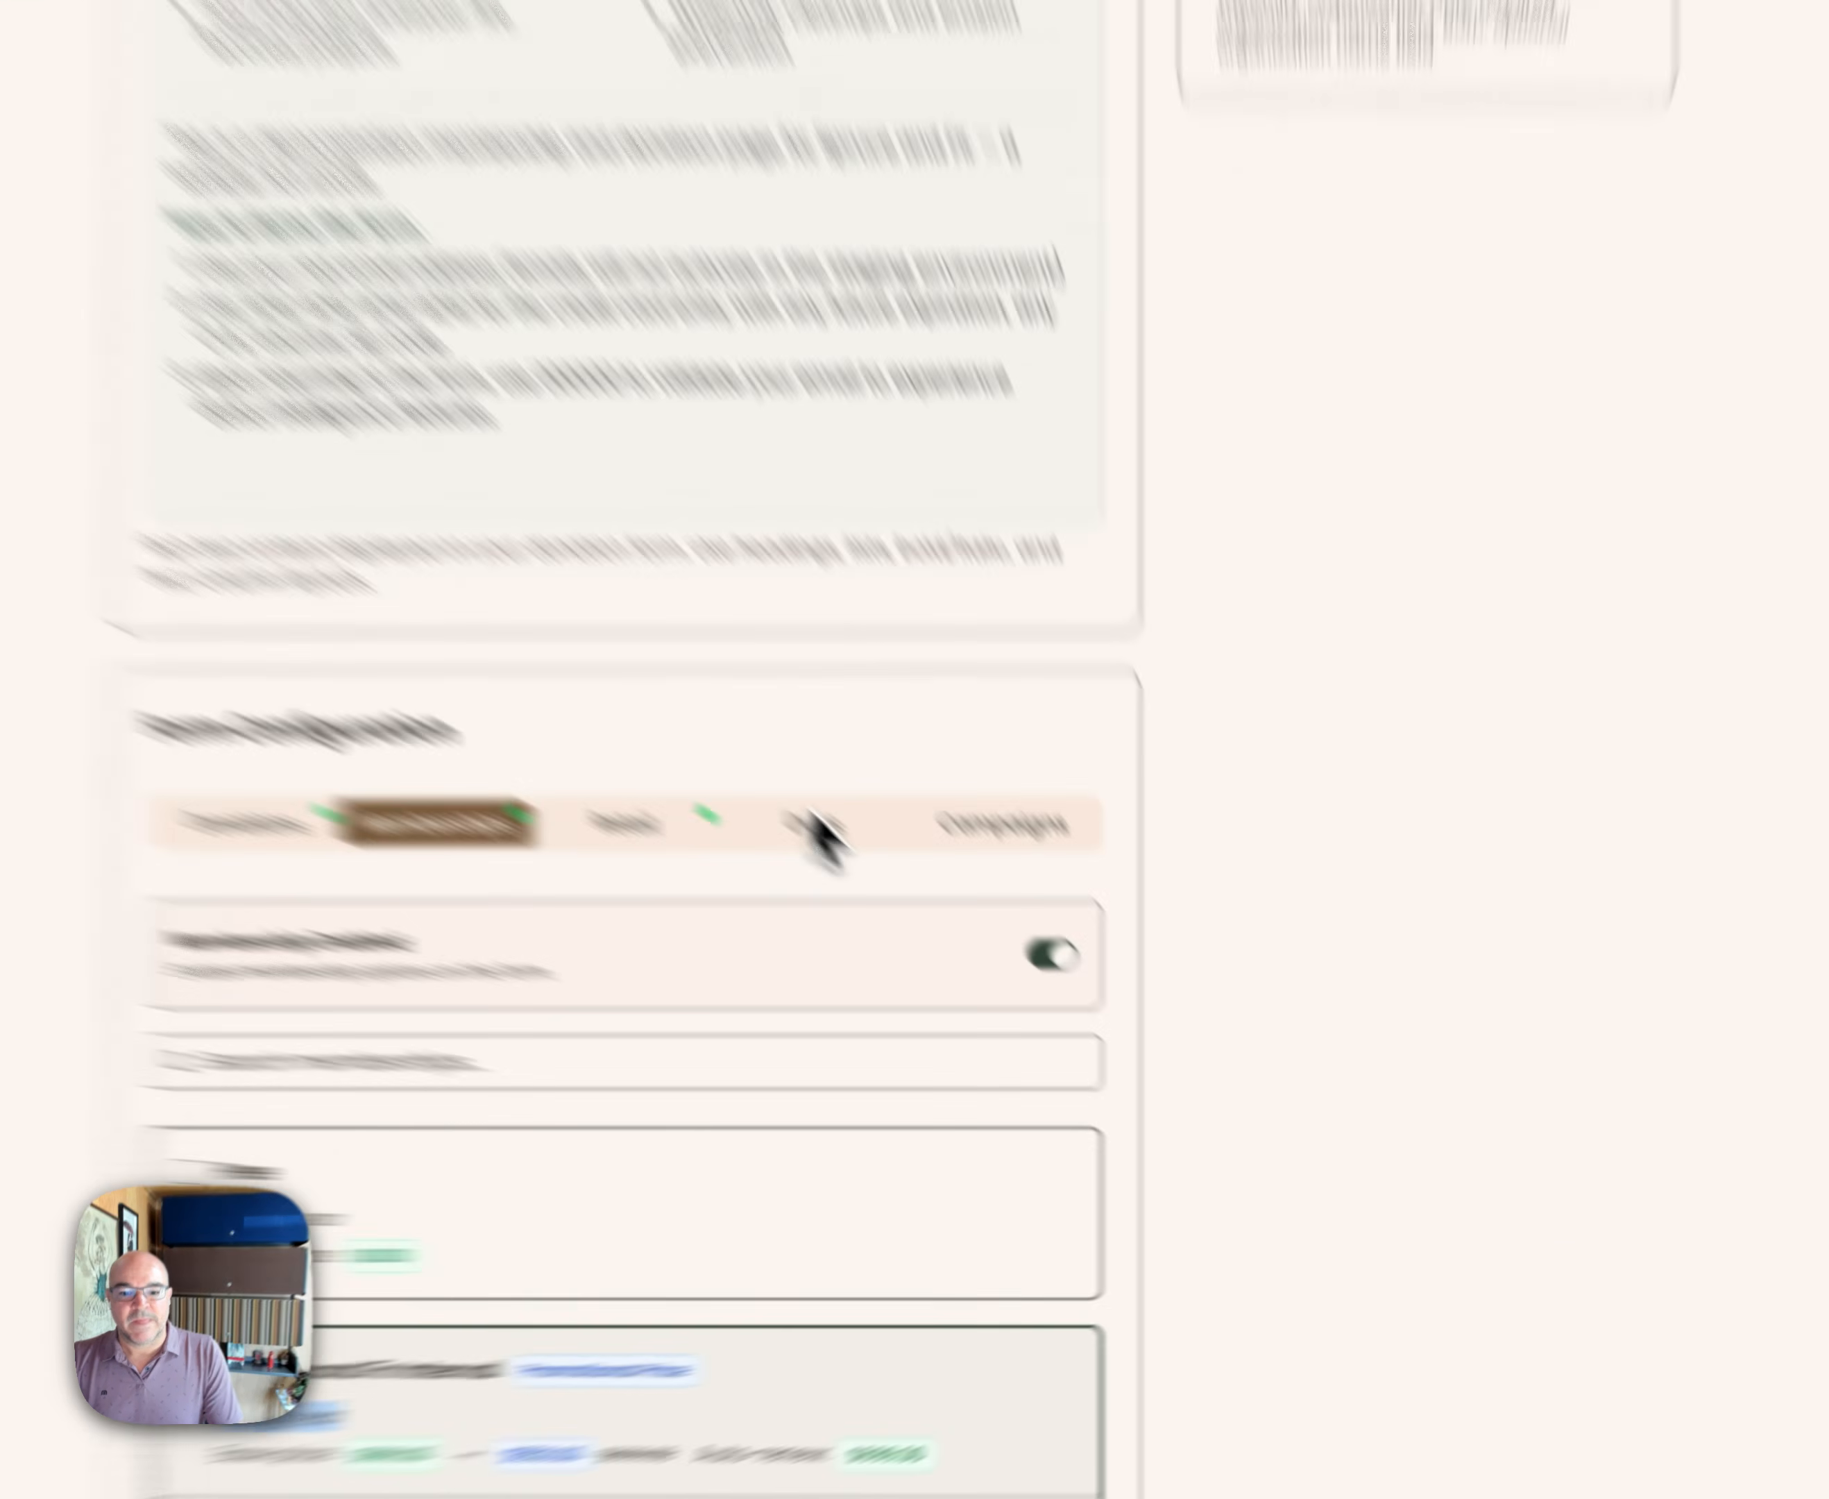
{"action": "left_click", "coordinate": [991, 956]}
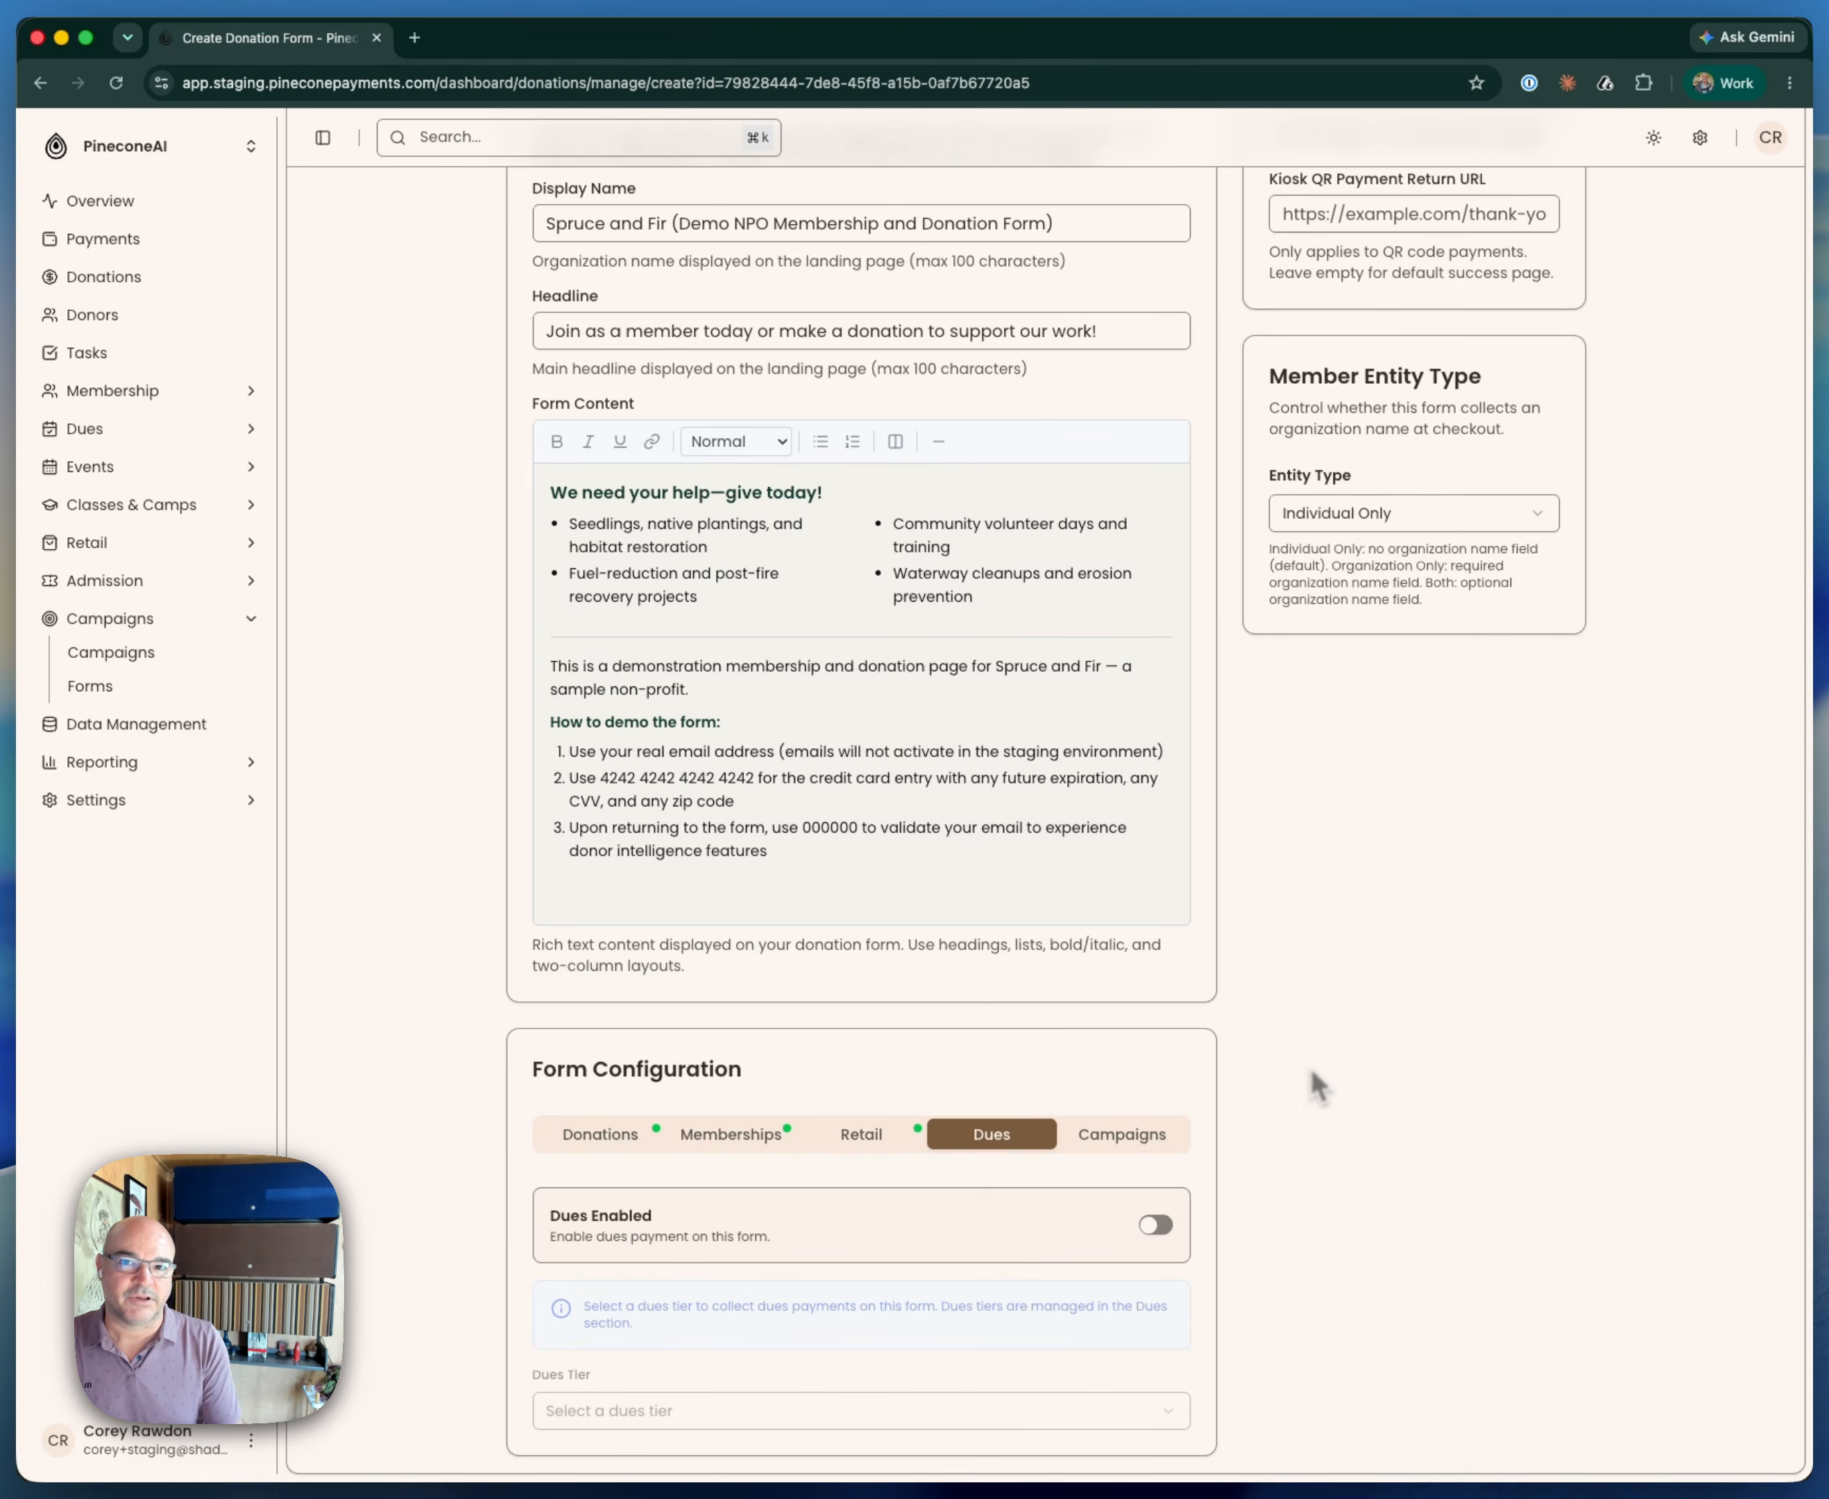
{"action": "left_click", "coordinate": [1156, 1224]}
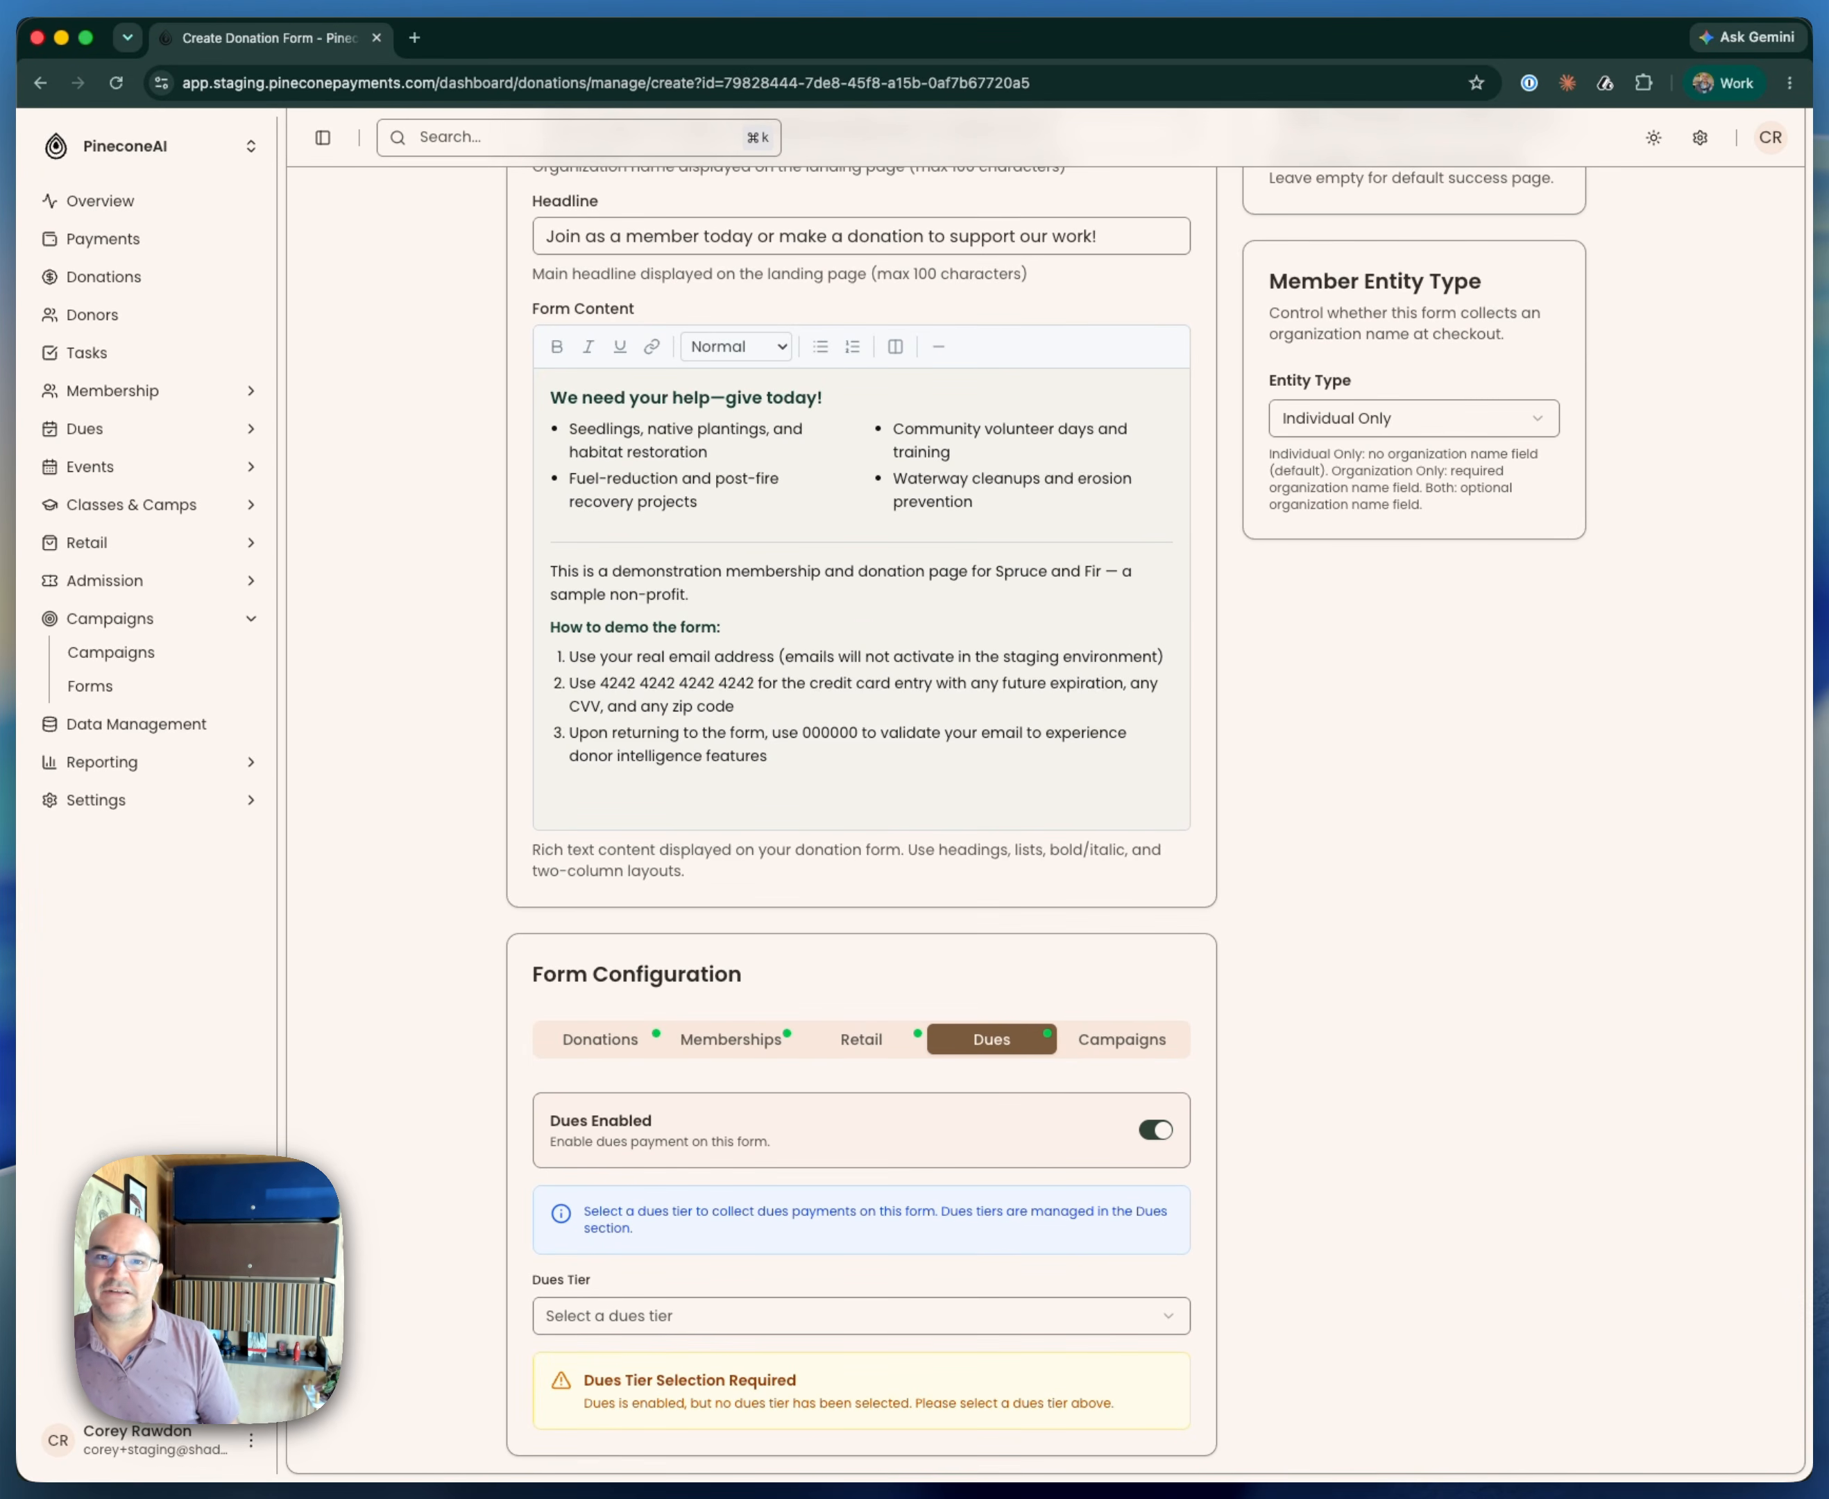
{"action": "left_click", "coordinate": [1135, 1311]}
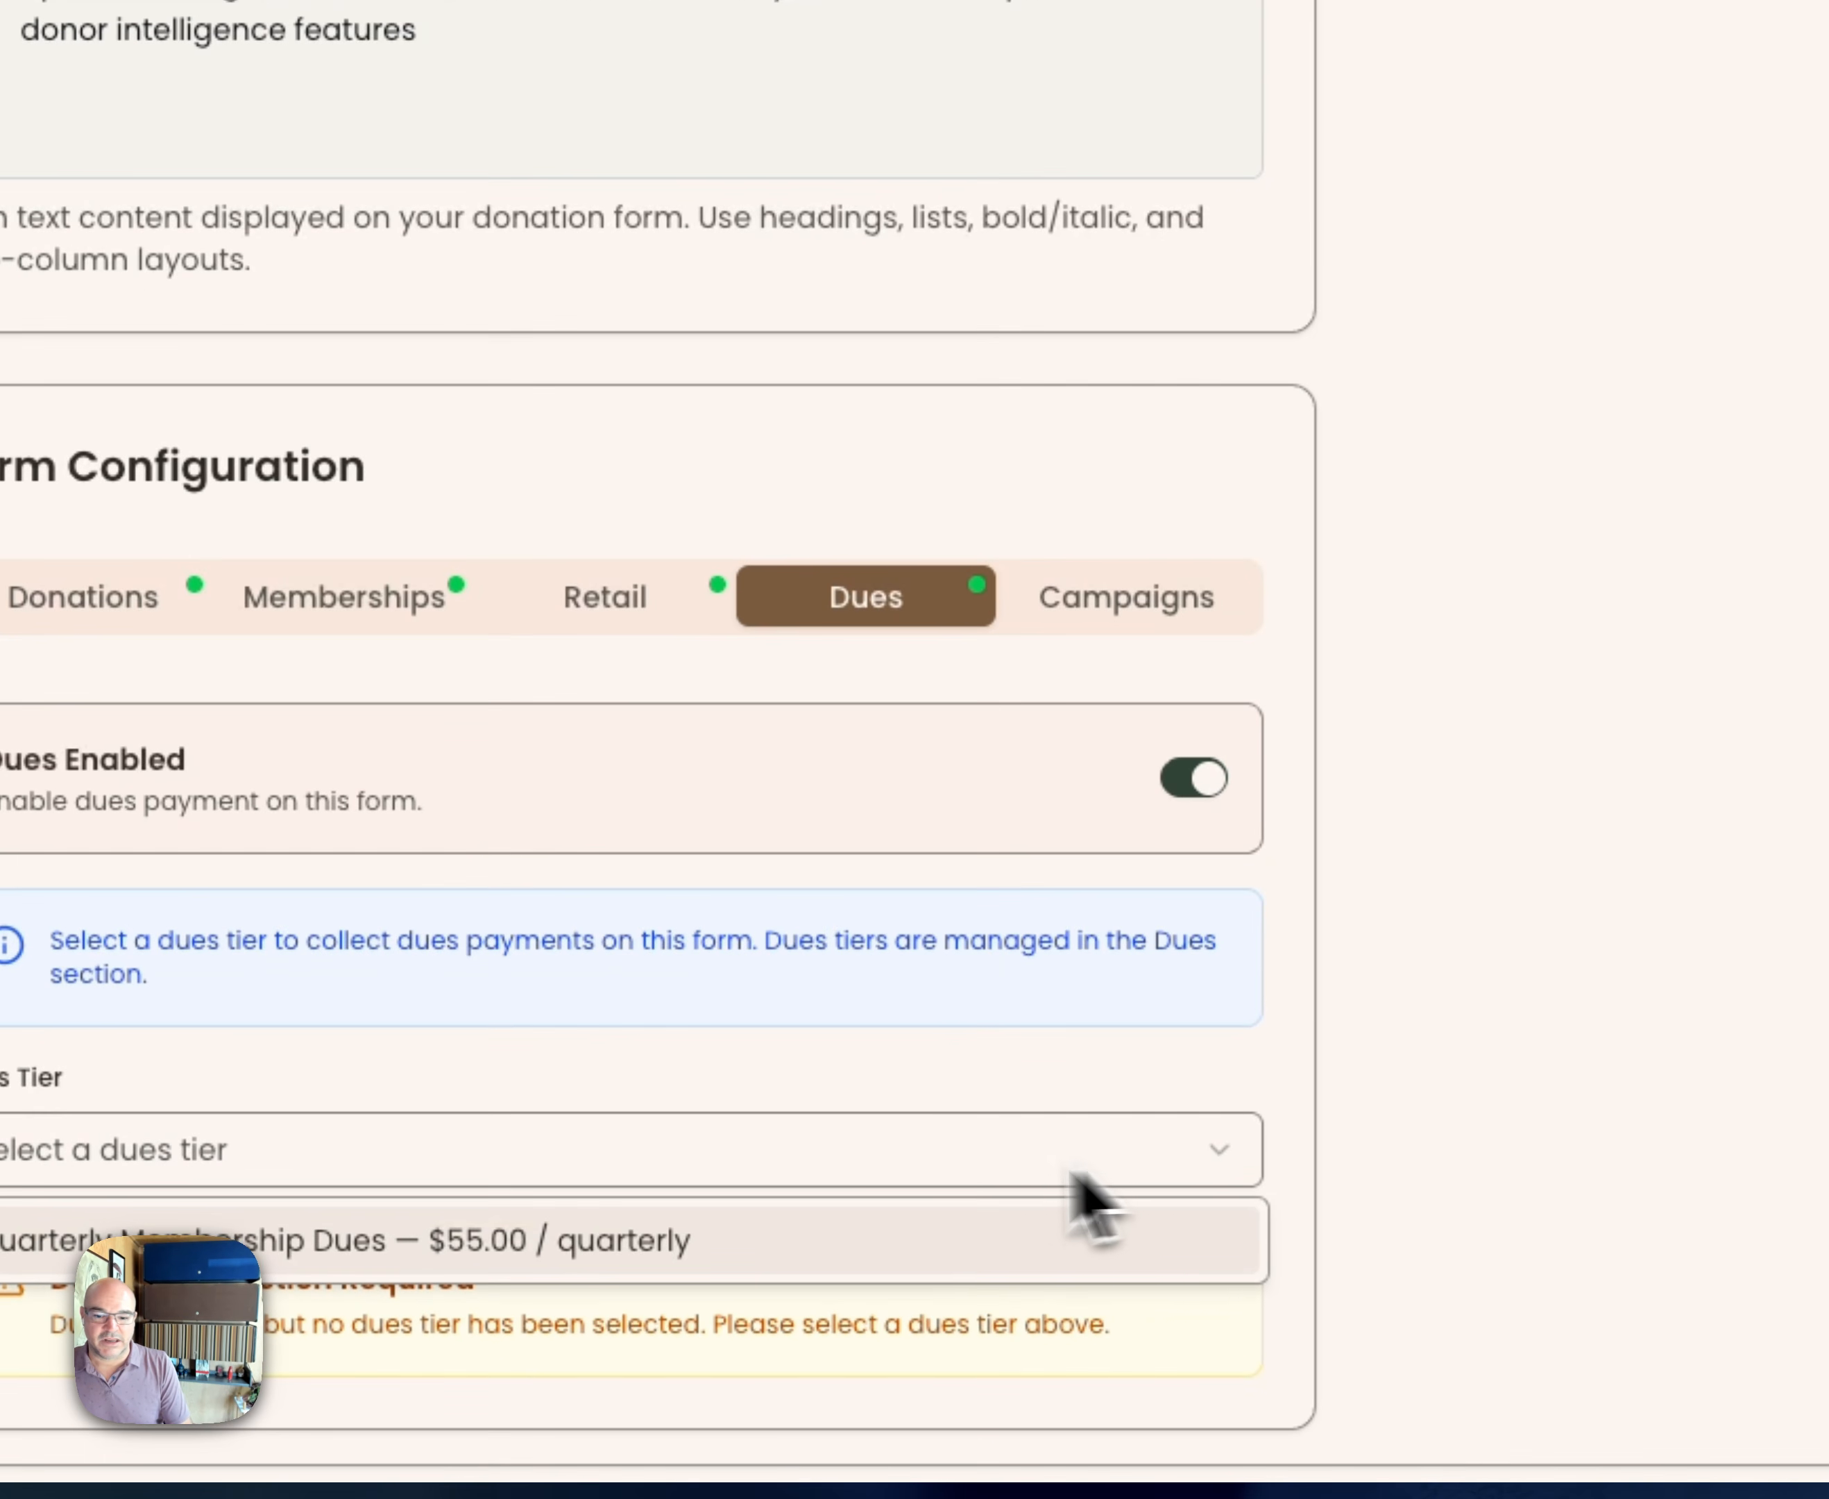
{"action": "left_click", "coordinate": [710, 1237]}
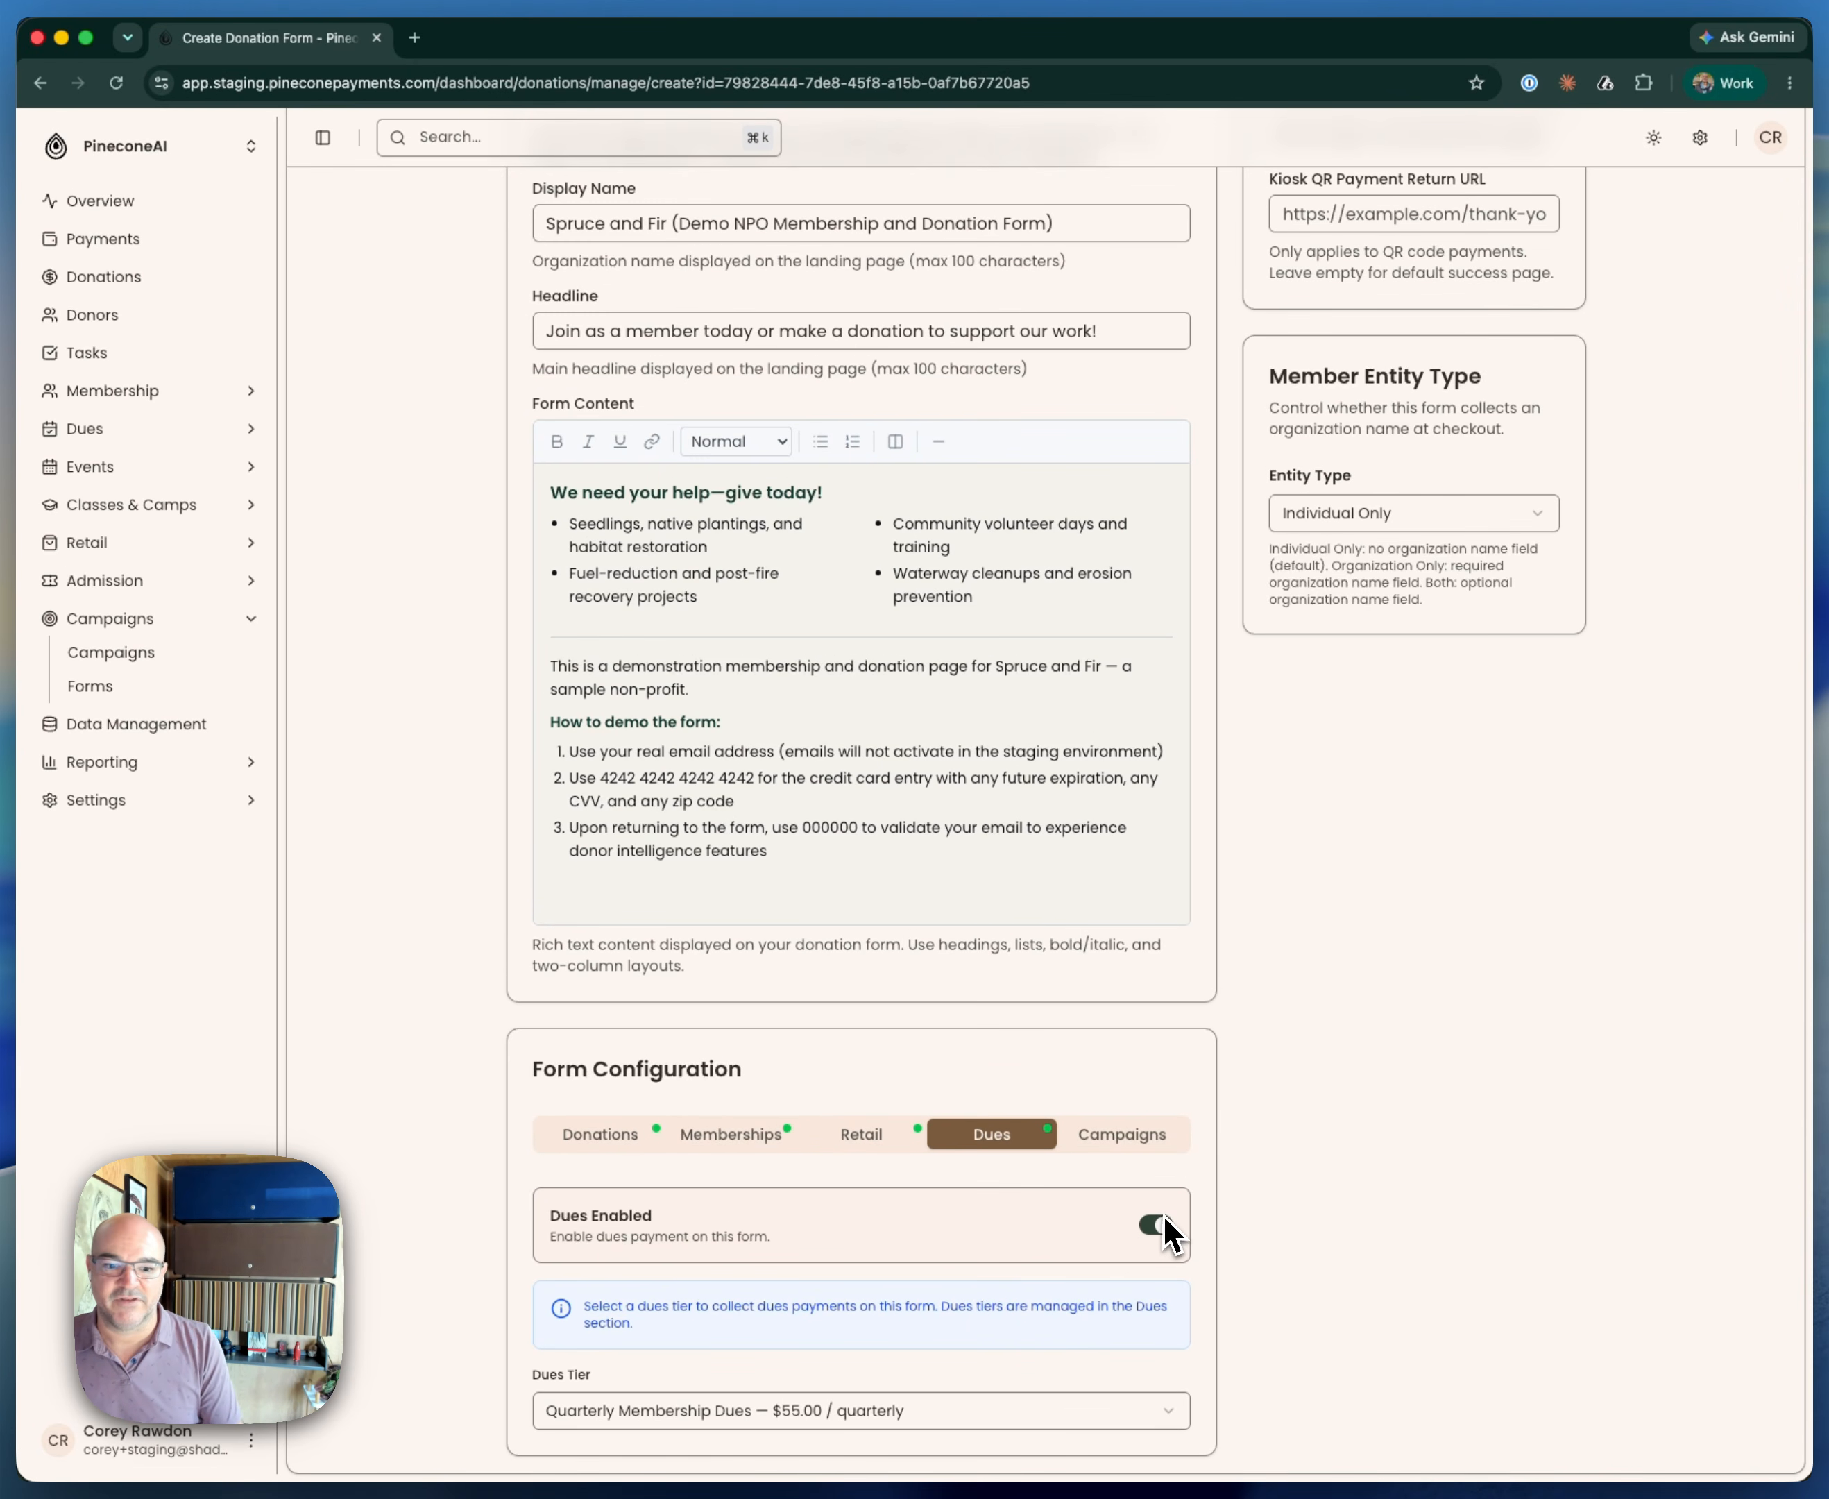
{"action": "left_click", "coordinate": [1158, 1224]}
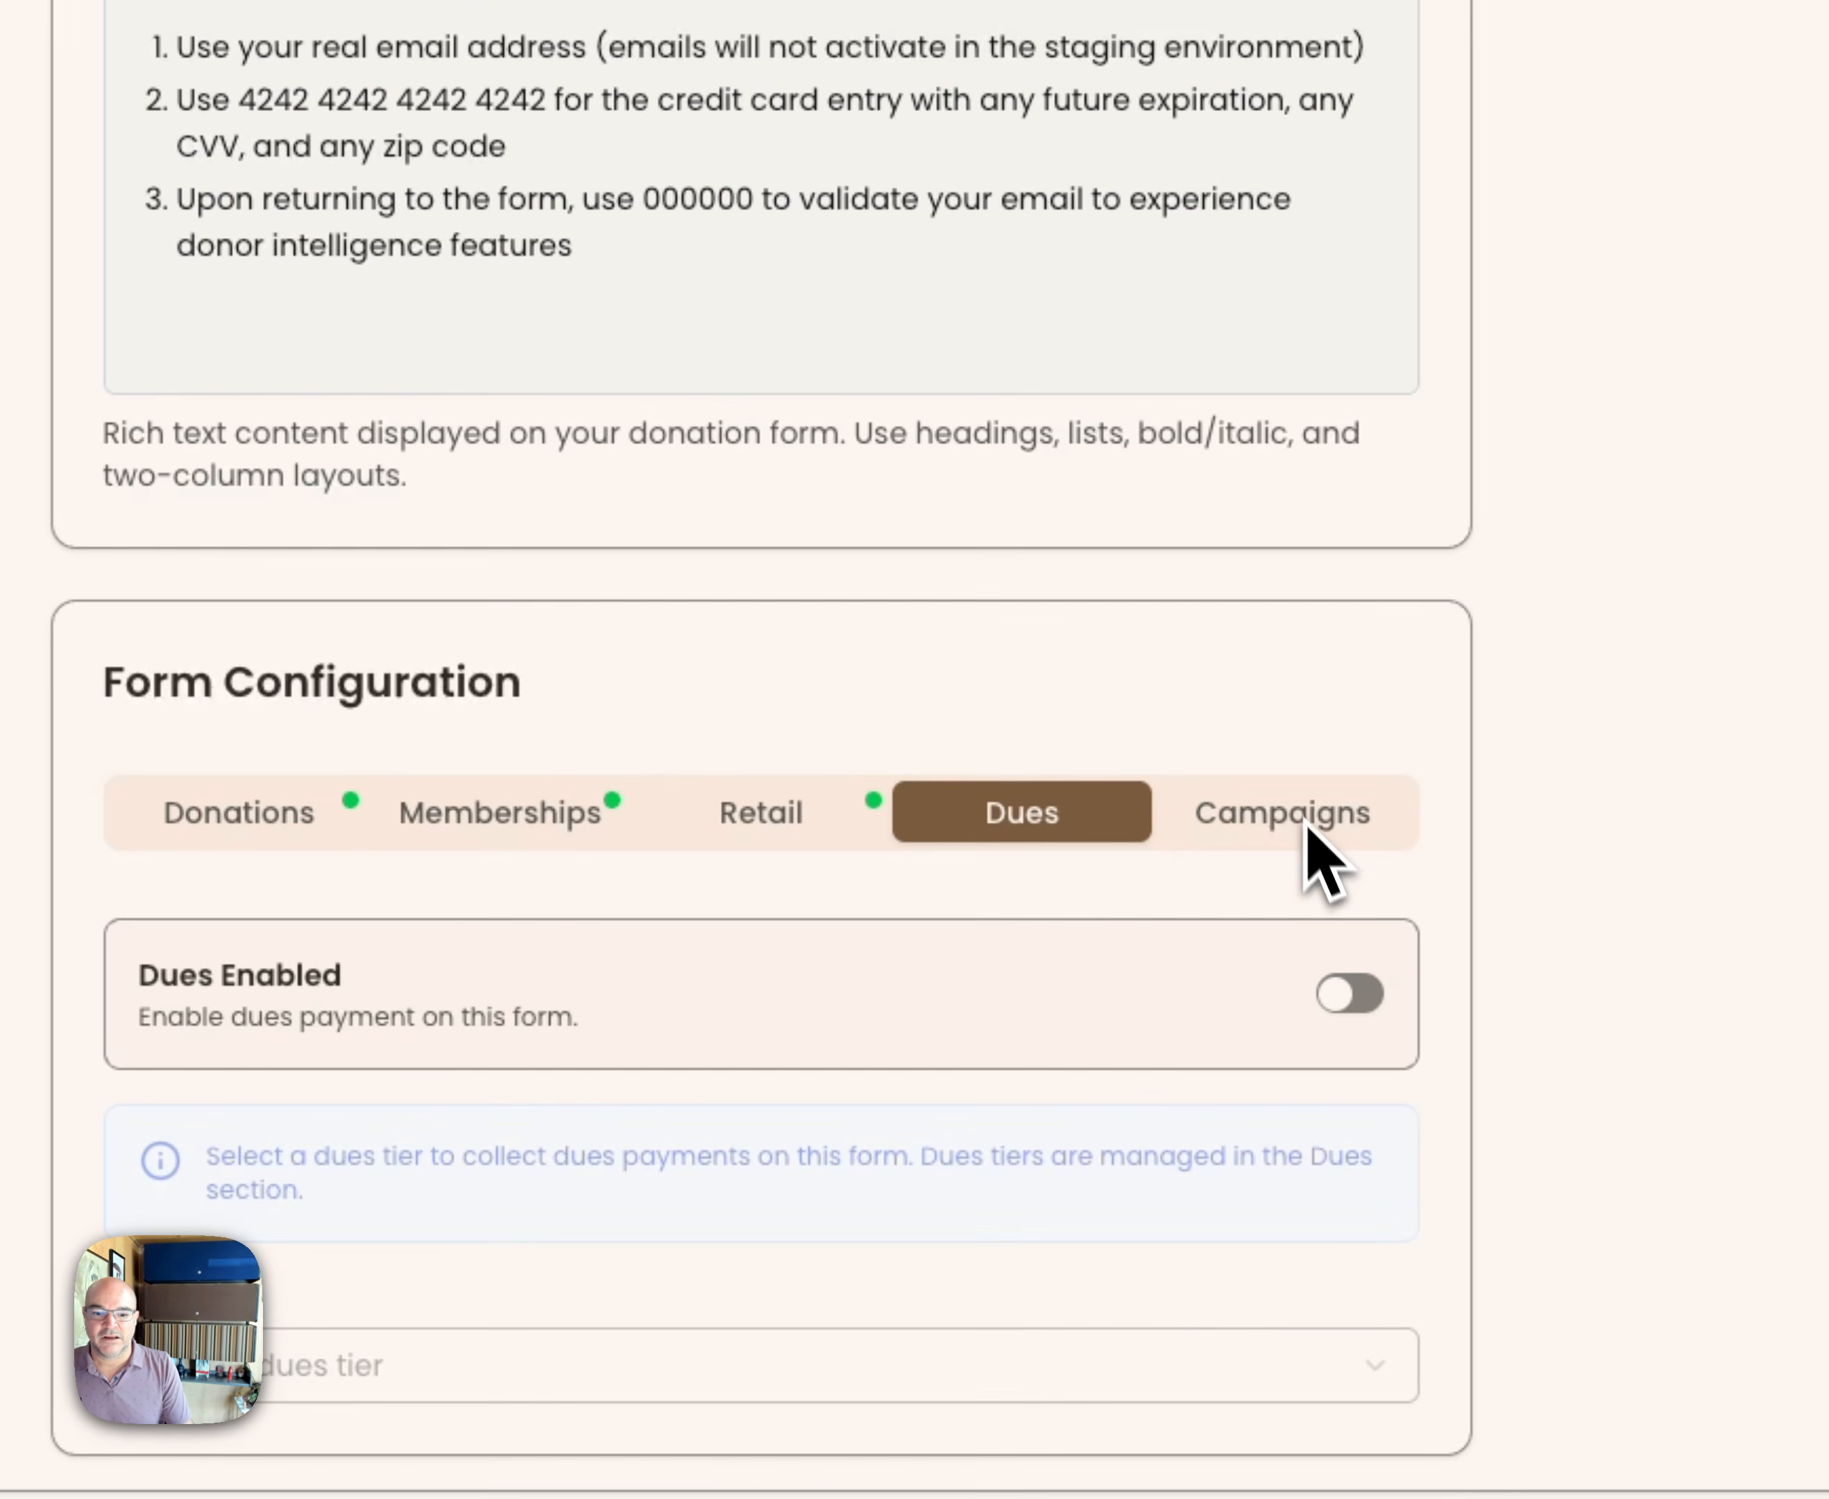
Open the campaign settings of the form and examine which campaigns are selected
{"action": "left_click", "coordinate": [1315, 838]}
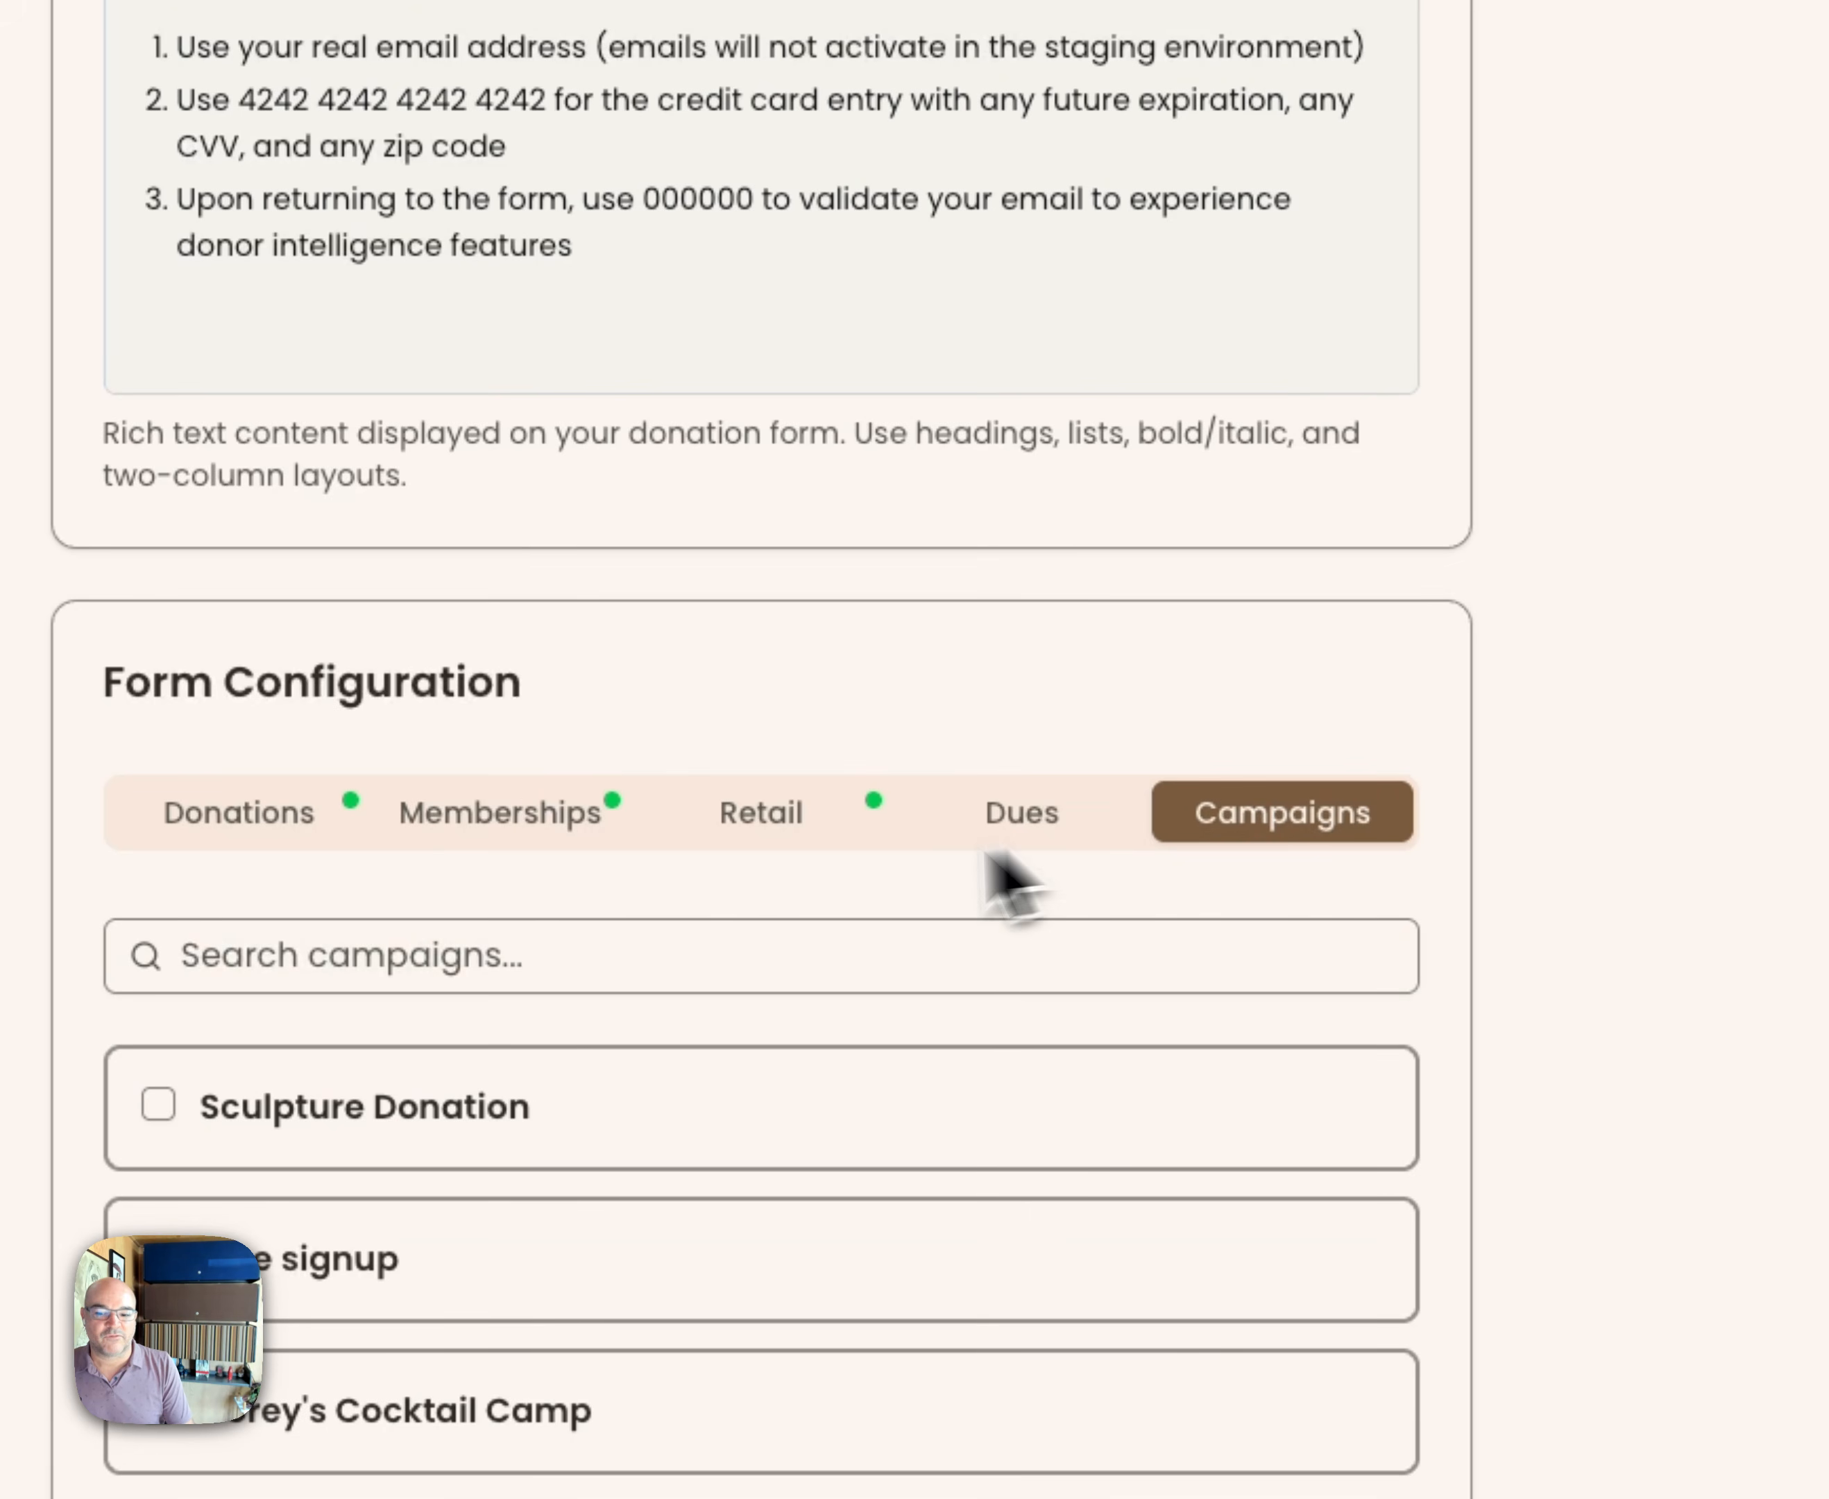
{"action": "scroll", "coordinate": [871, 897], "scroll_direction": "down", "scroll_amount": 10}
{"action": "scroll", "coordinate": [836, 871], "scroll_direction": "down", "scroll_amount": 2}
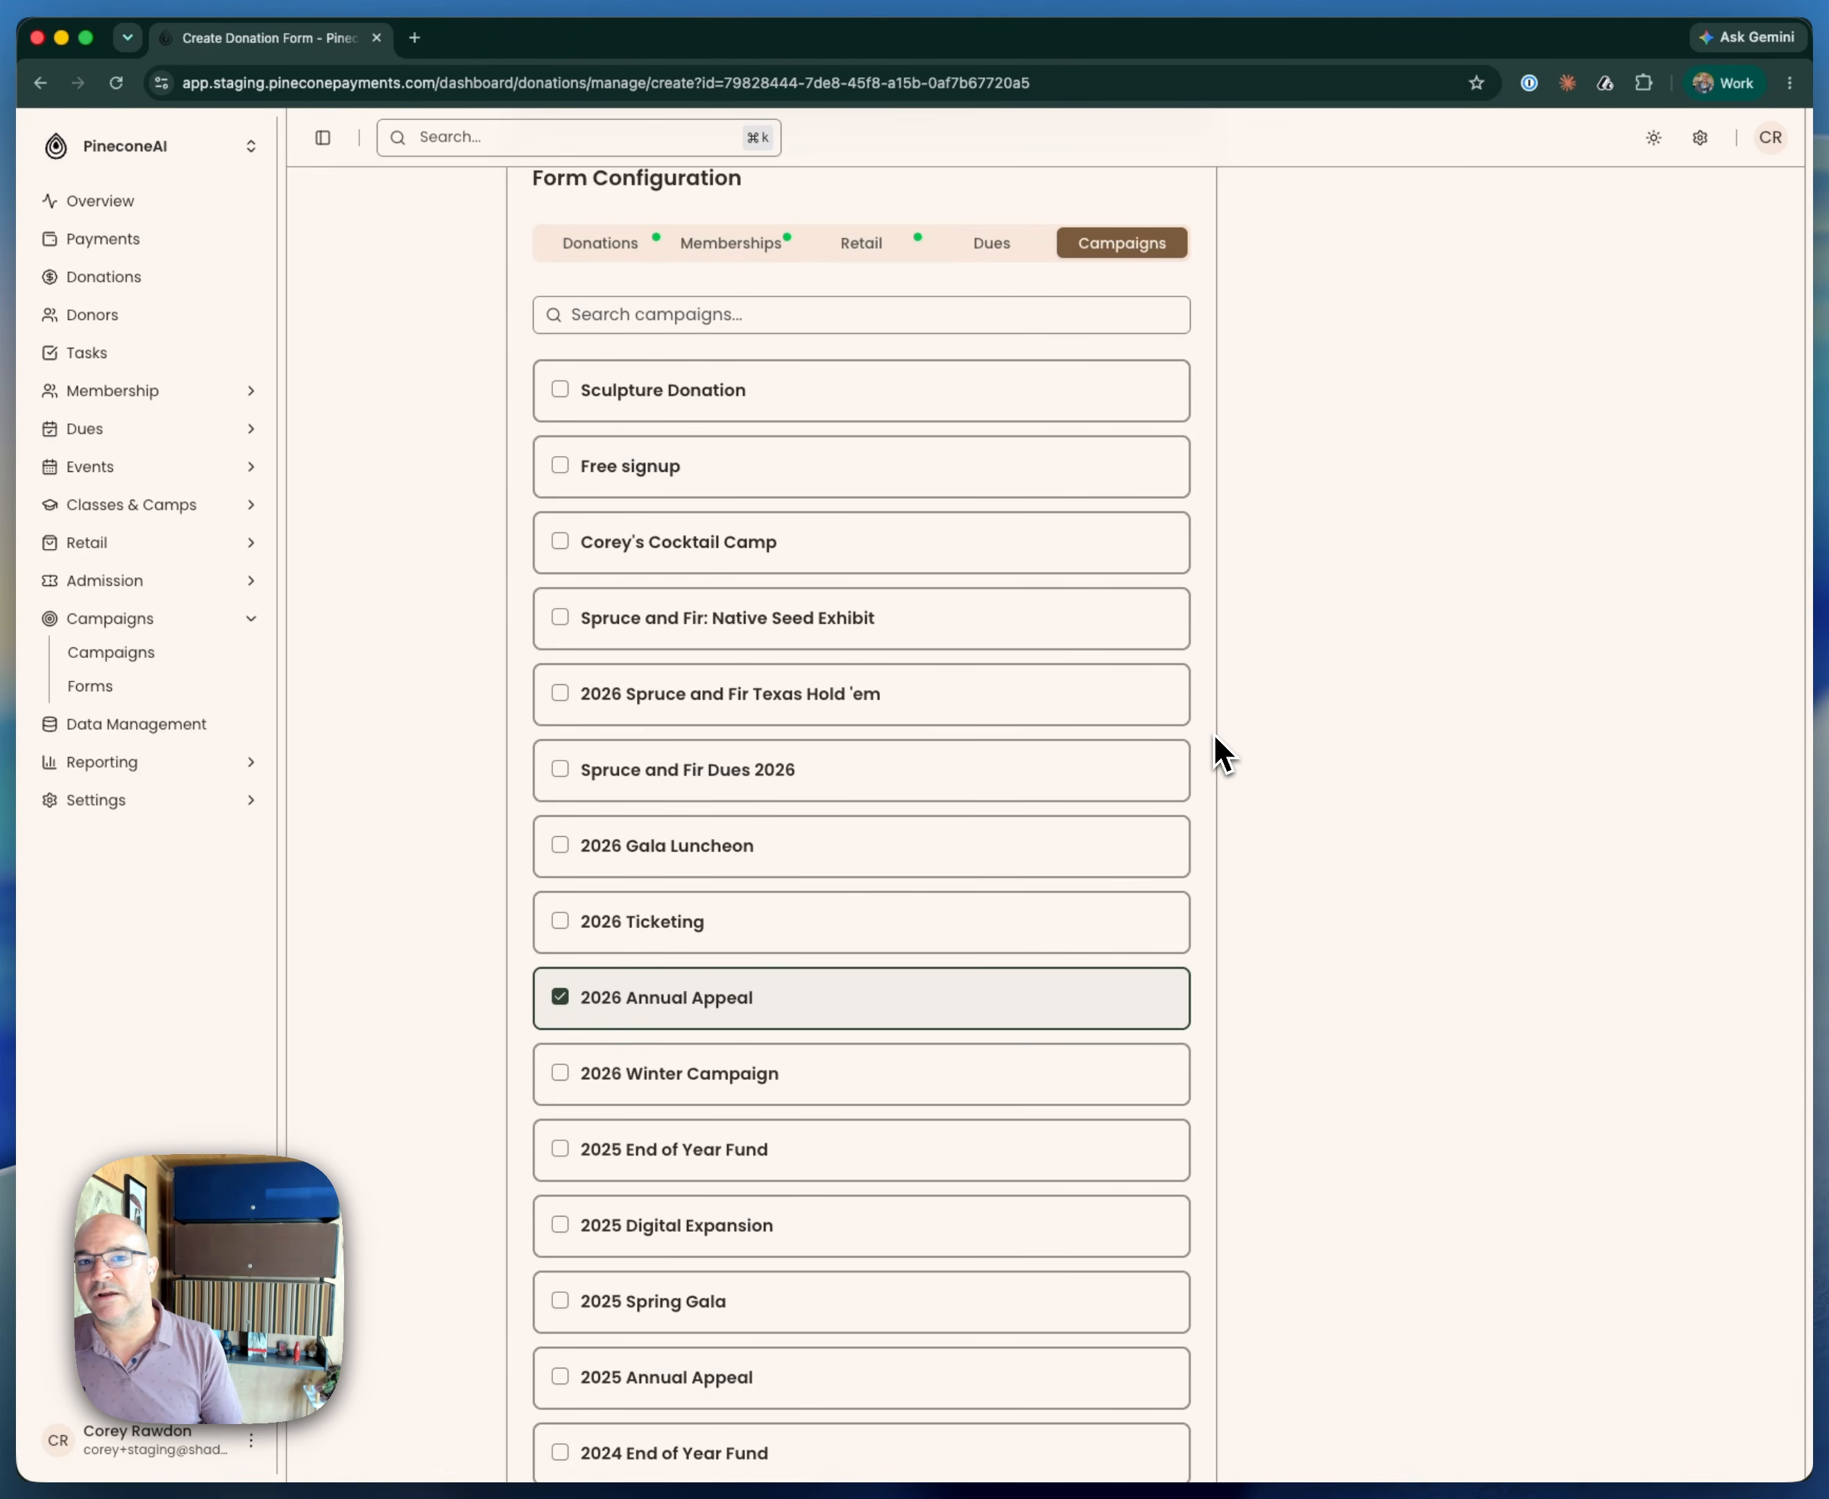
Check the form's status options, keep it Active, and save the form changes
{"action": "scroll", "coordinate": [1219, 749], "scroll_direction": "up", "scroll_amount": 15}
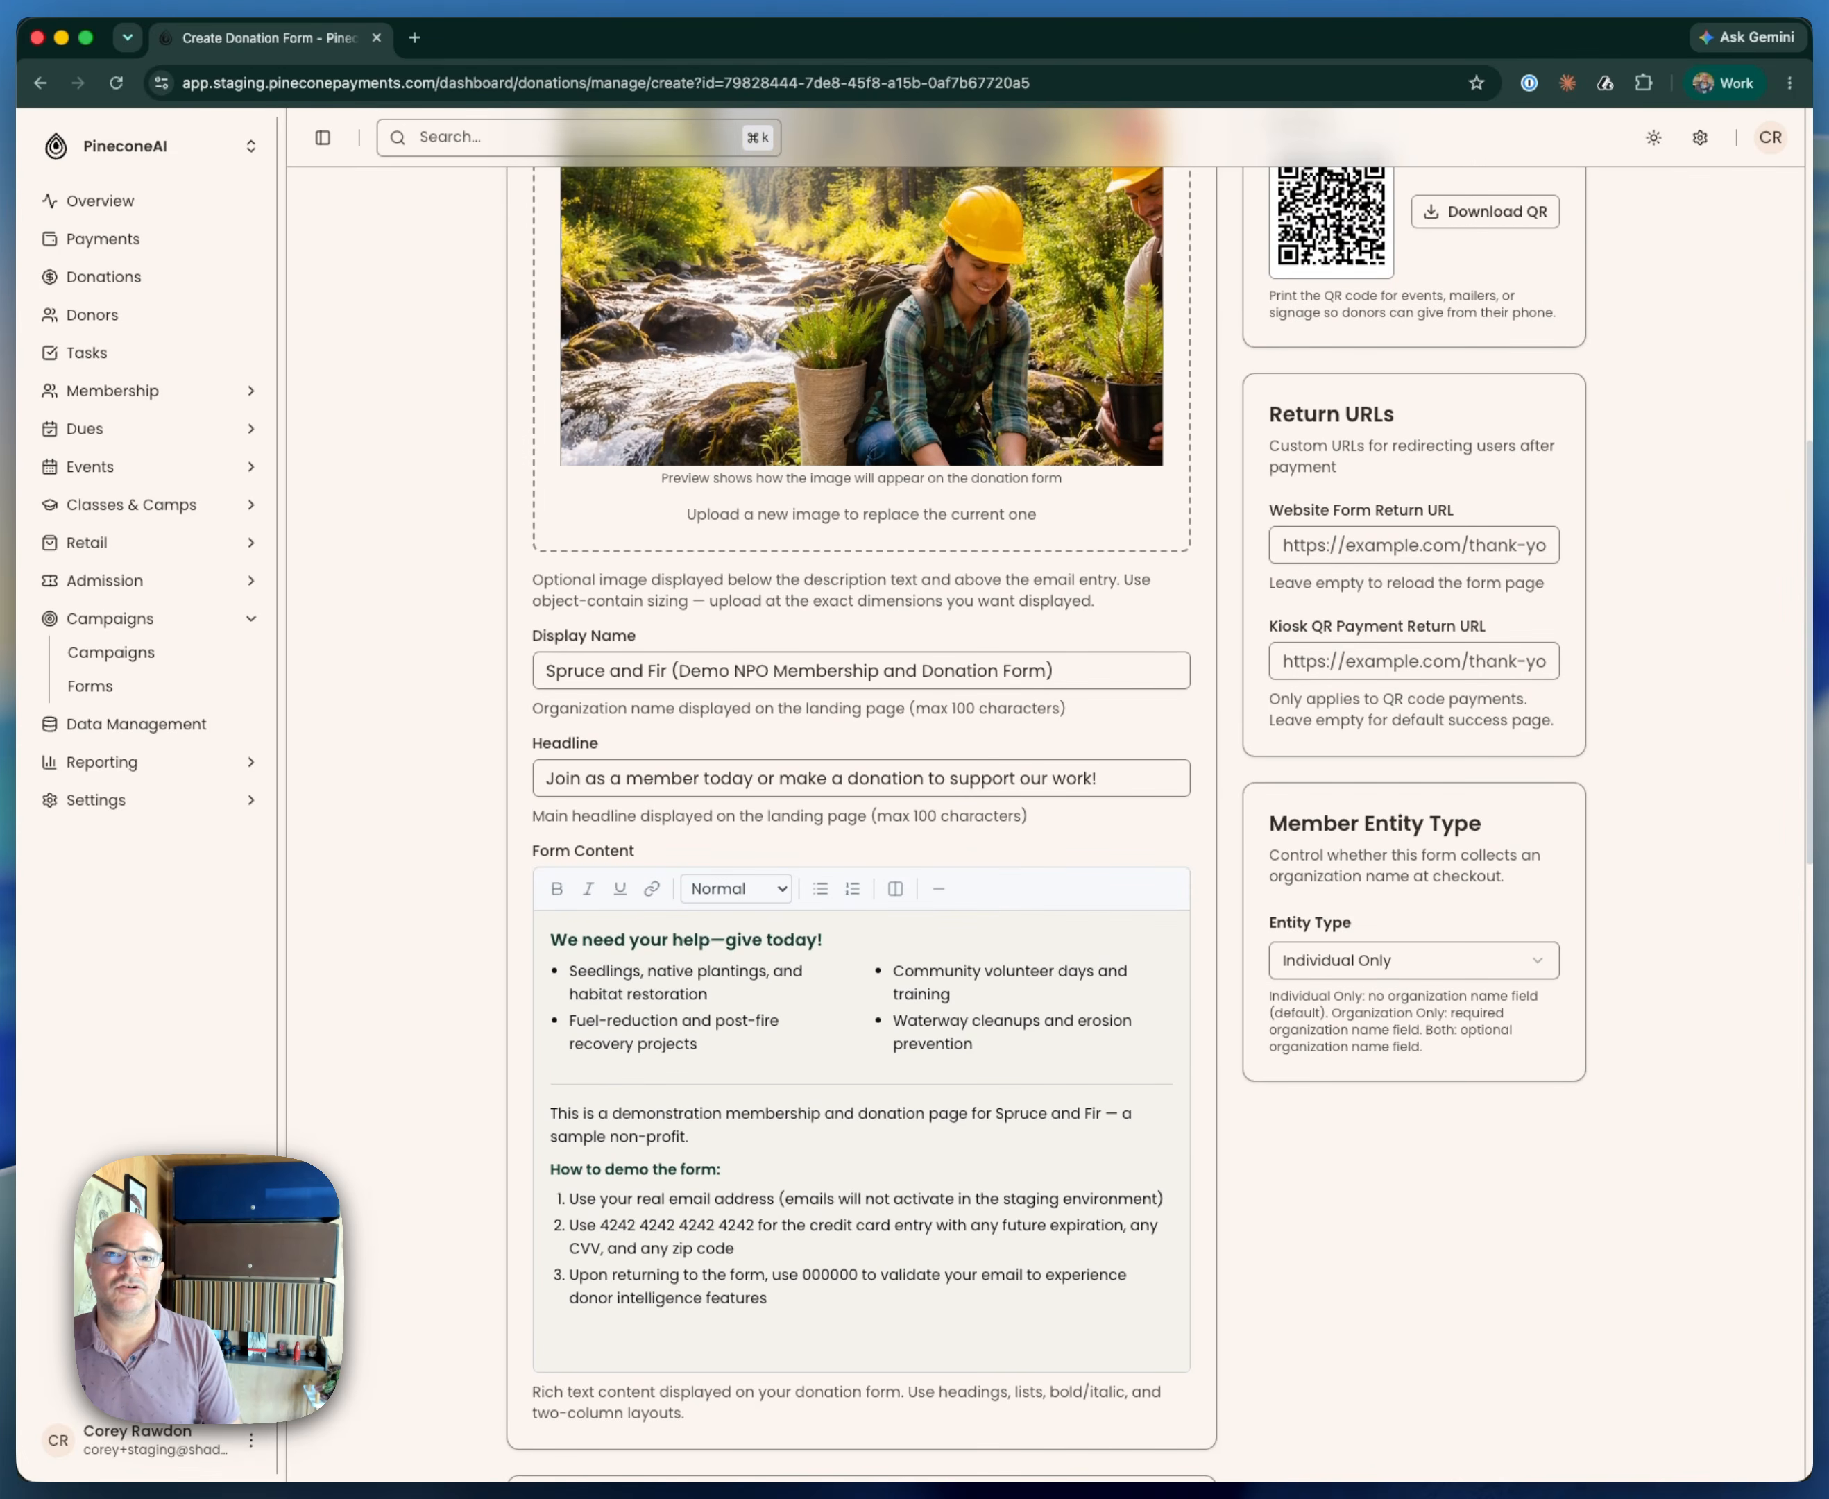
{"action": "scroll", "coordinate": [1219, 749], "scroll_direction": "up", "scroll_amount": 2}
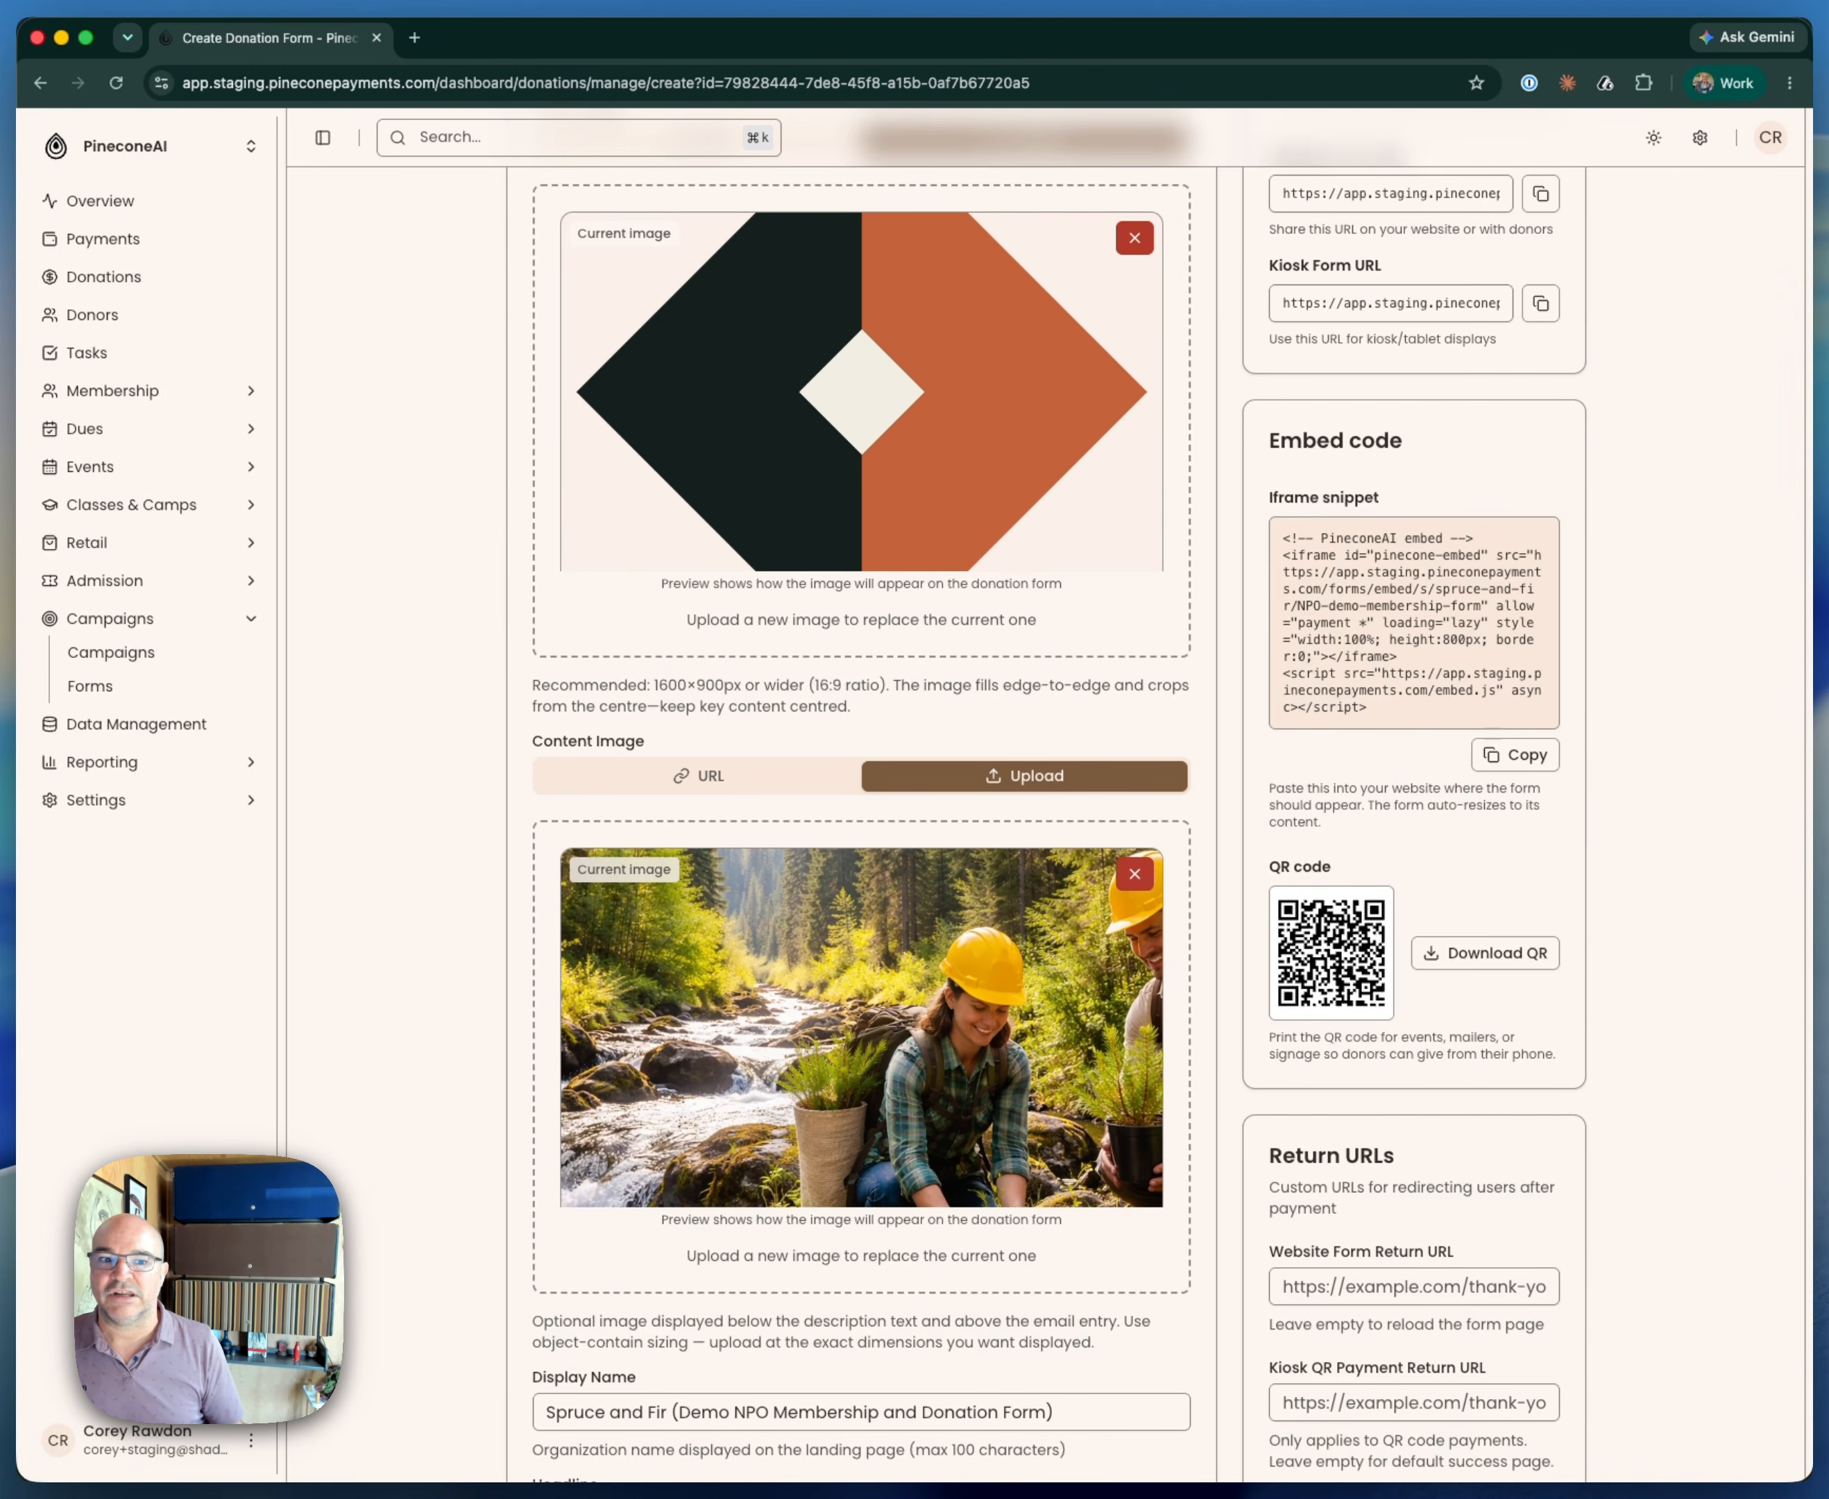
{"action": "scroll", "coordinate": [1220, 749], "scroll_direction": "up", "scroll_amount": 5}
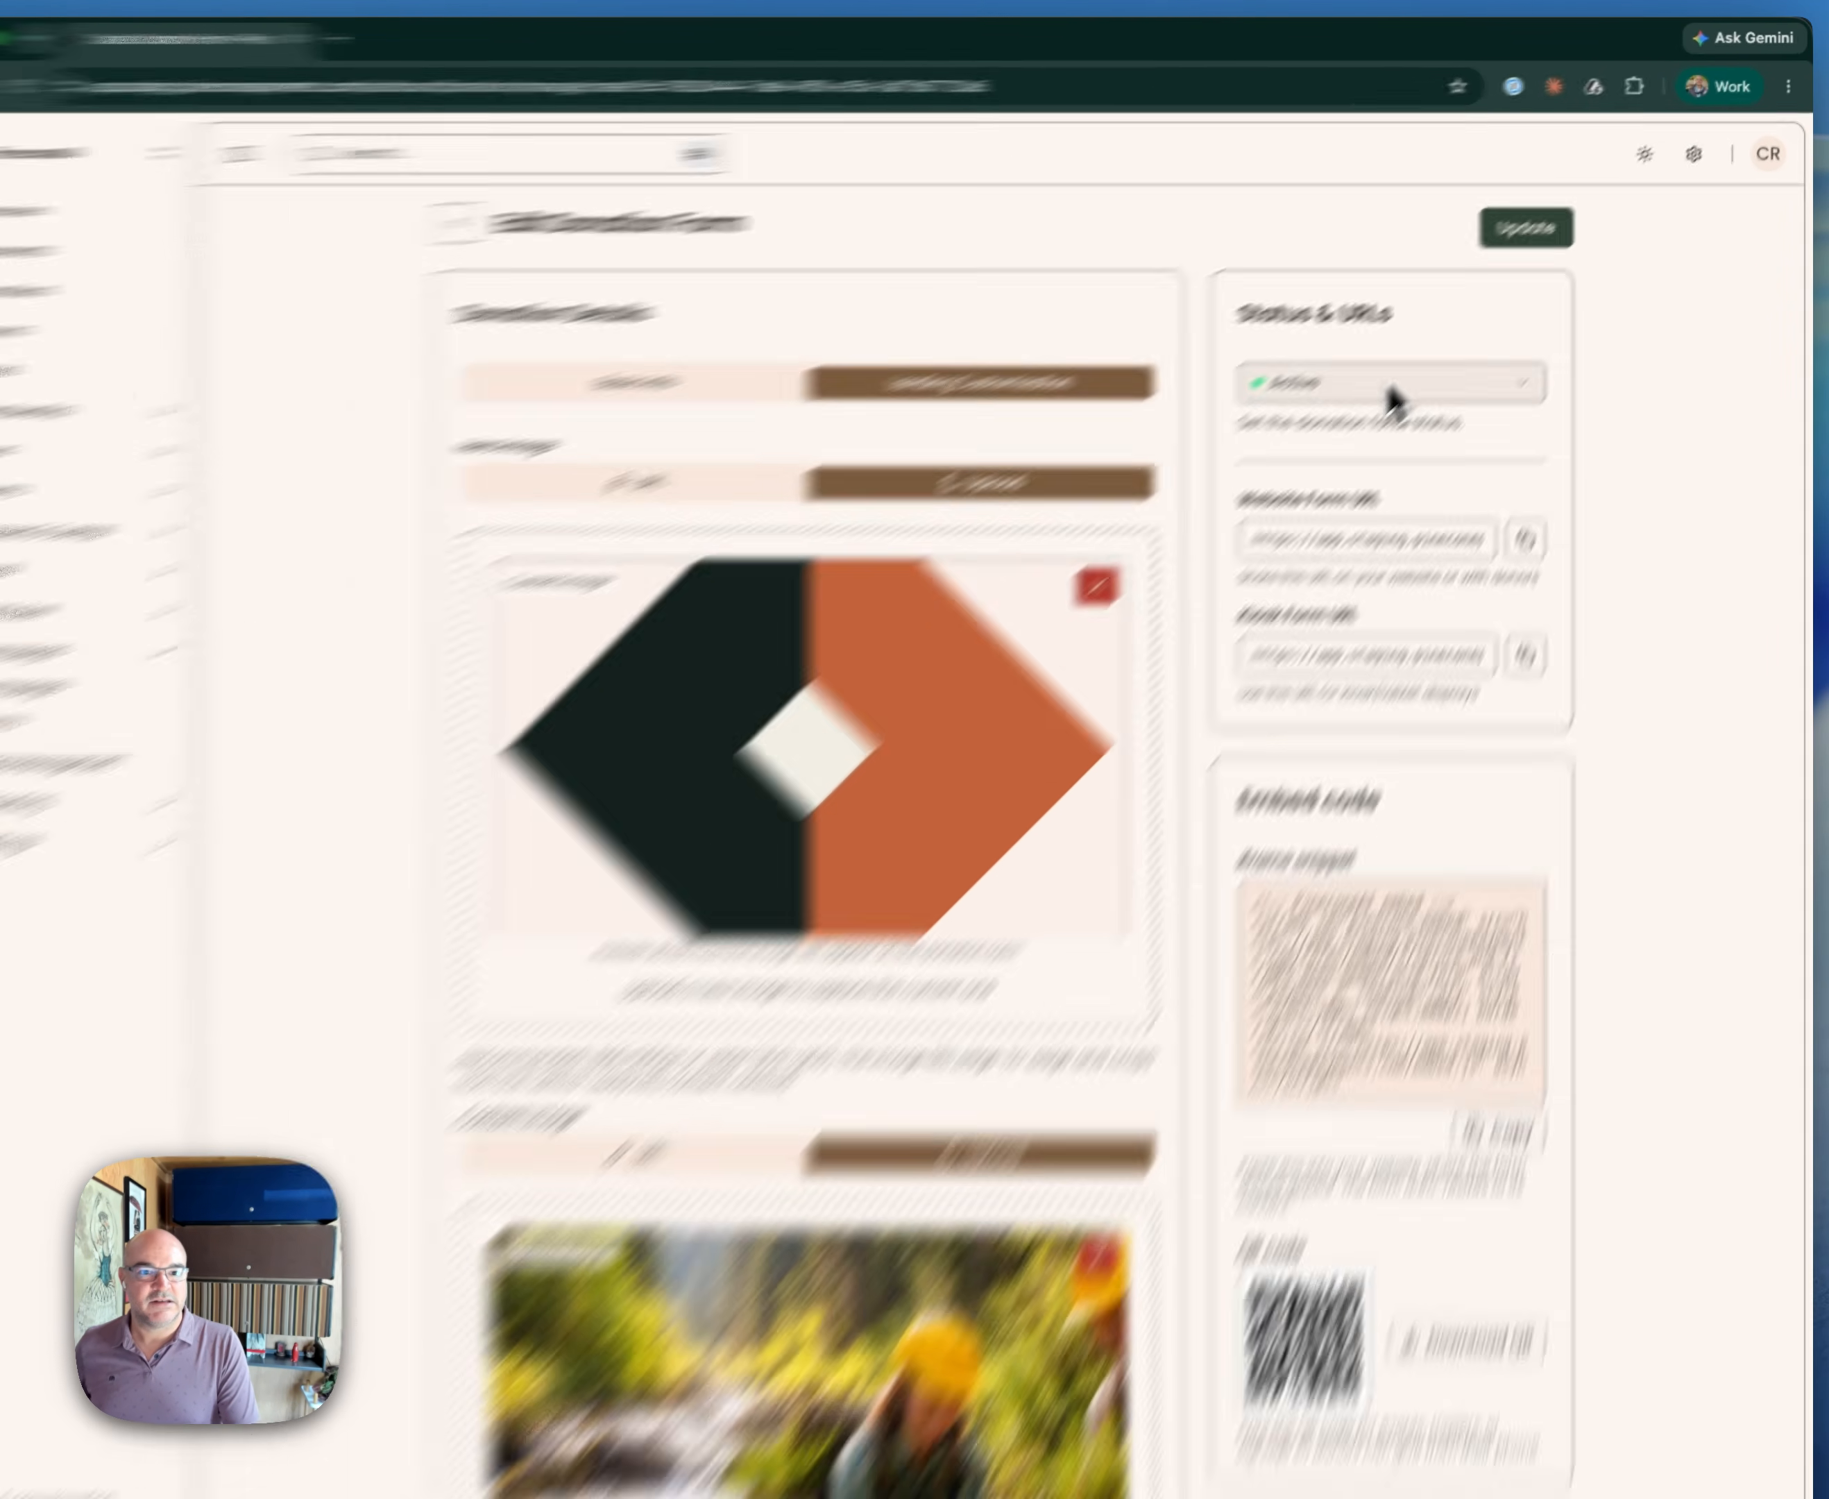
{"action": "left_click", "coordinate": [1406, 377]}
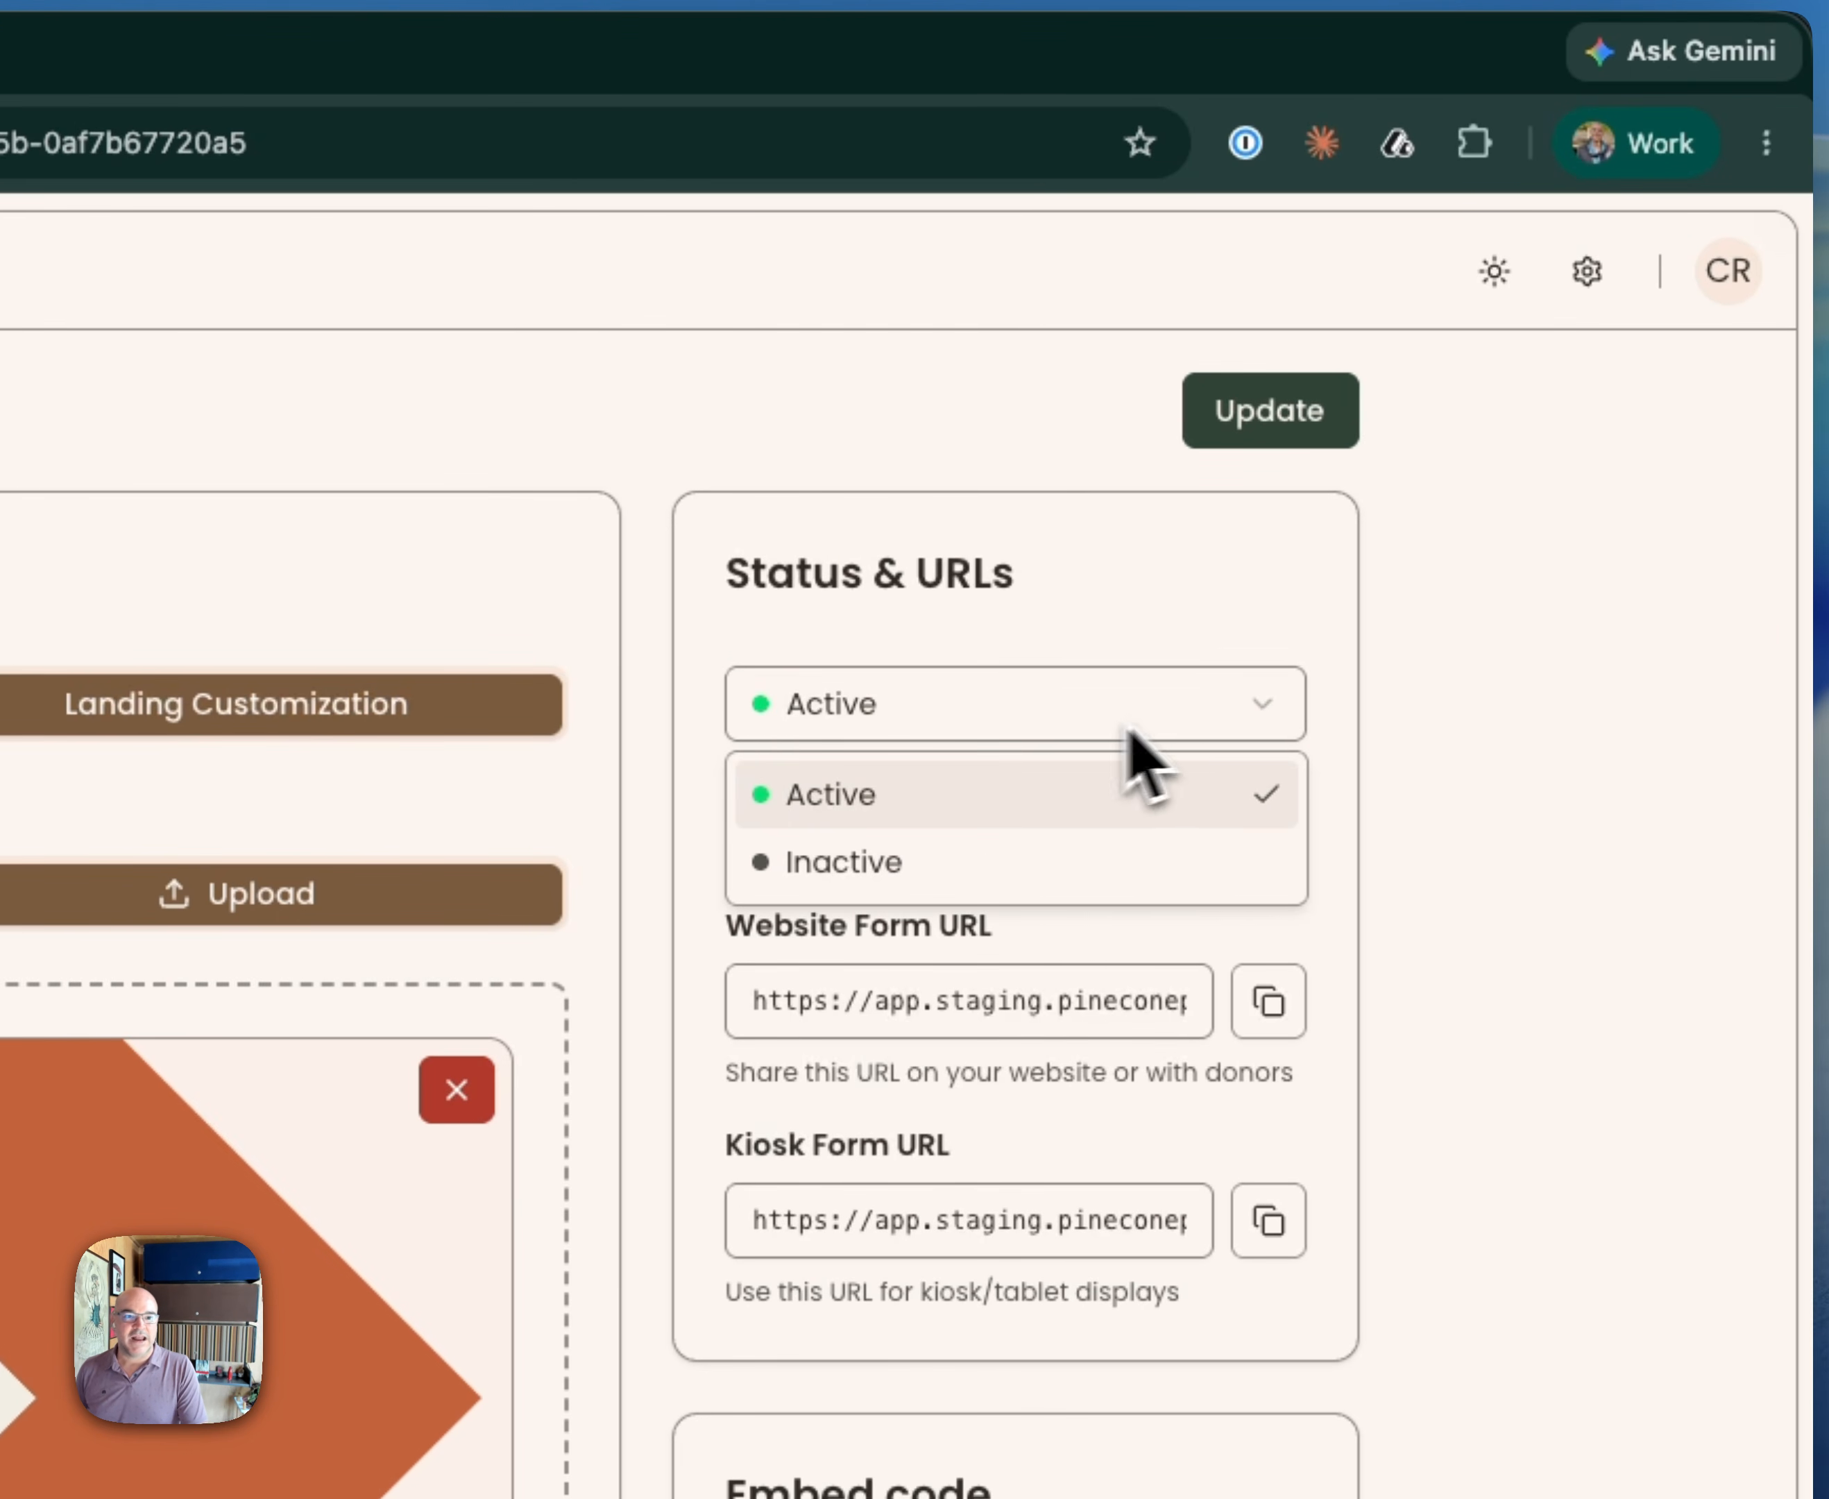
{"action": "left_click", "coordinate": [1420, 728]}
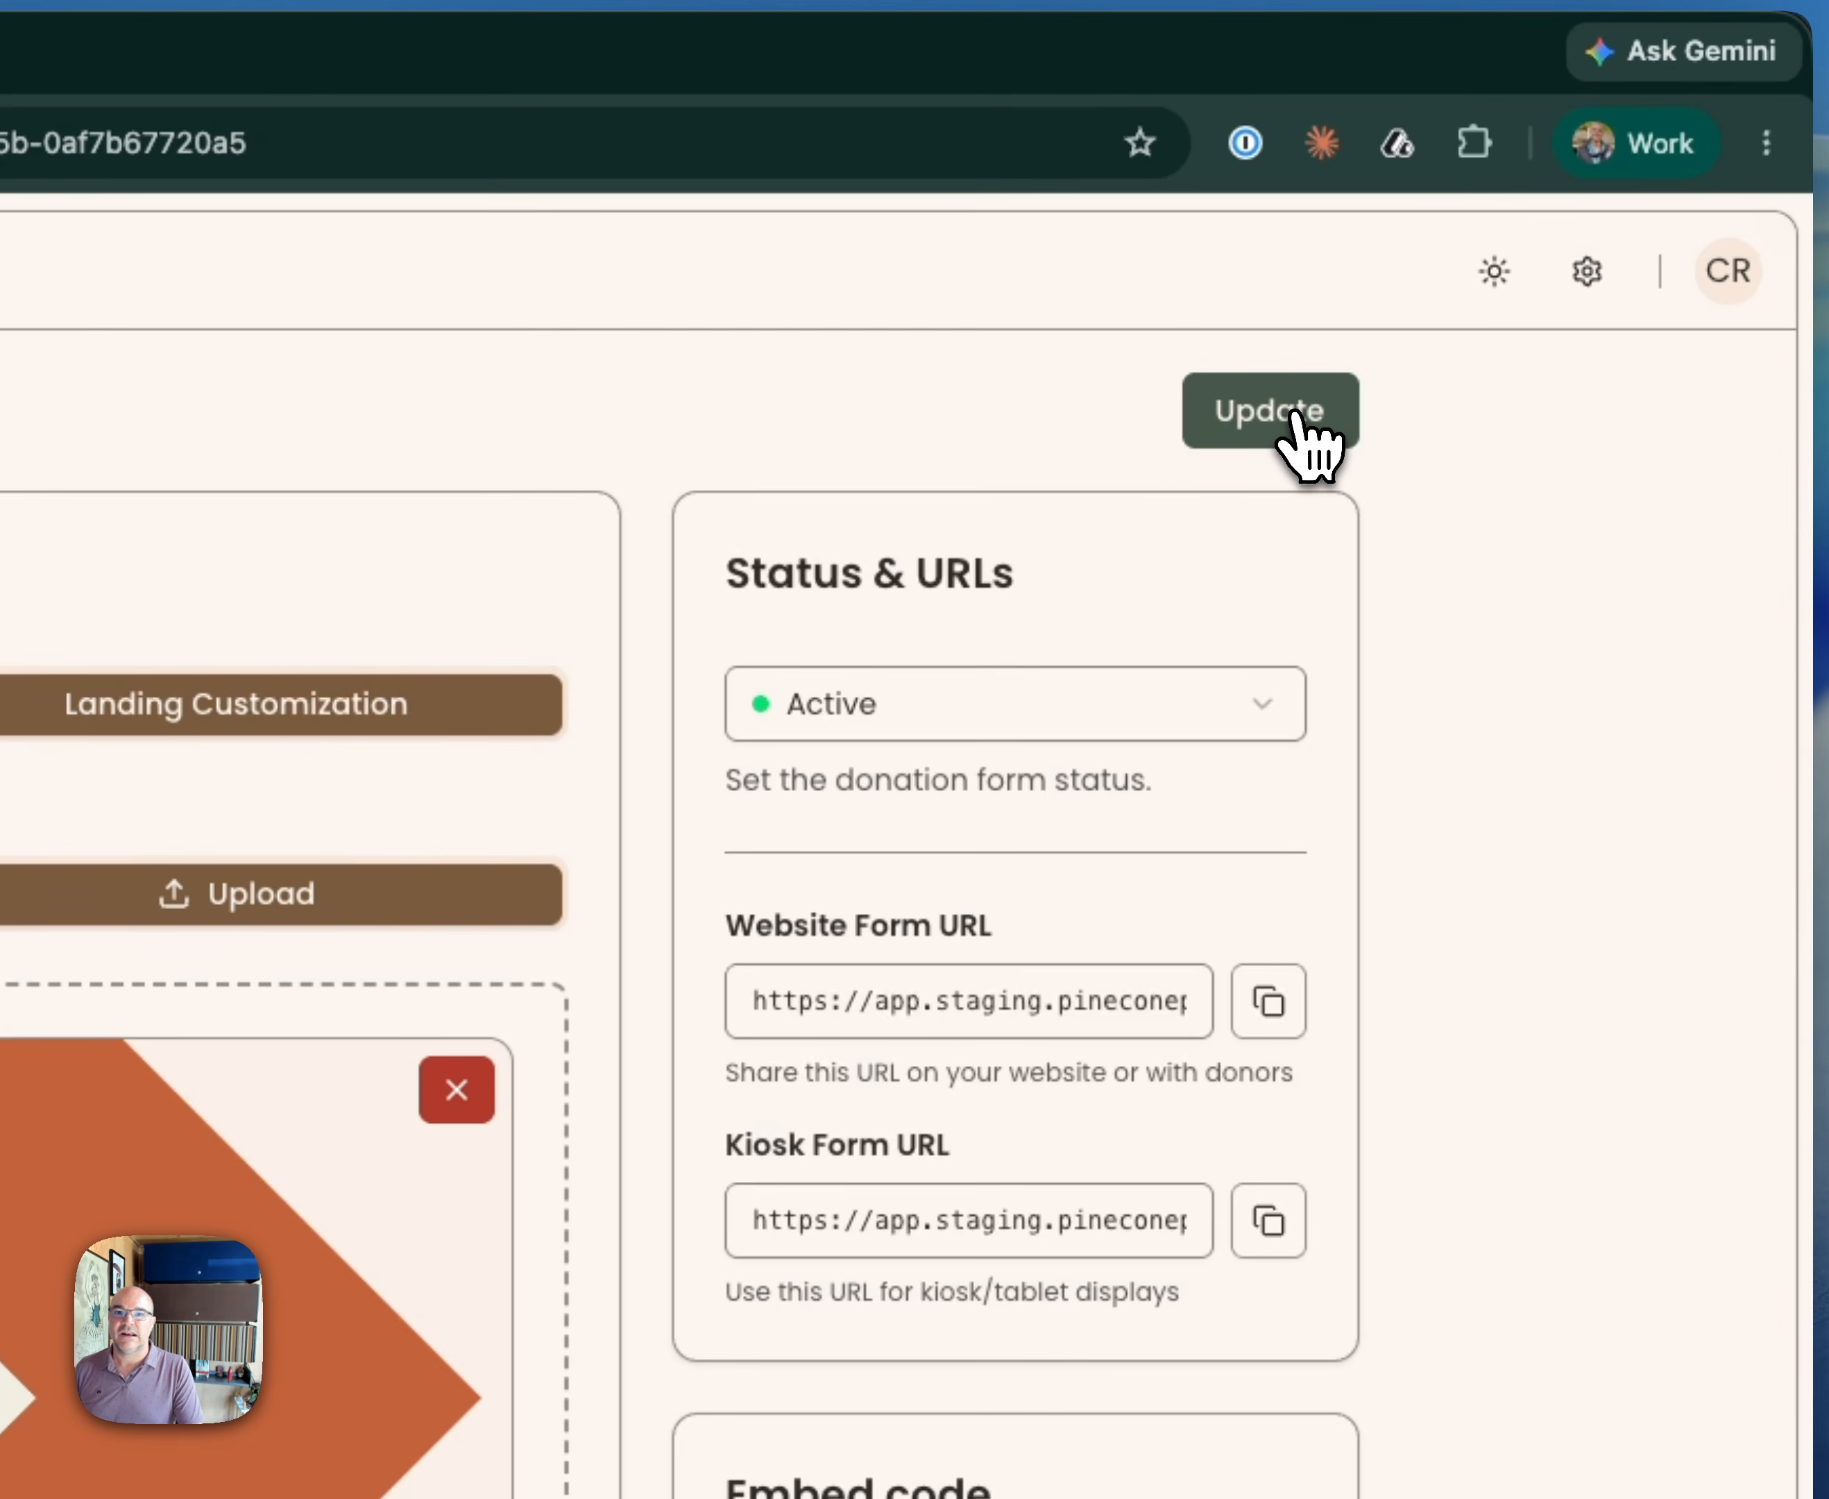
{"action": "left_click", "coordinate": [1303, 440]}
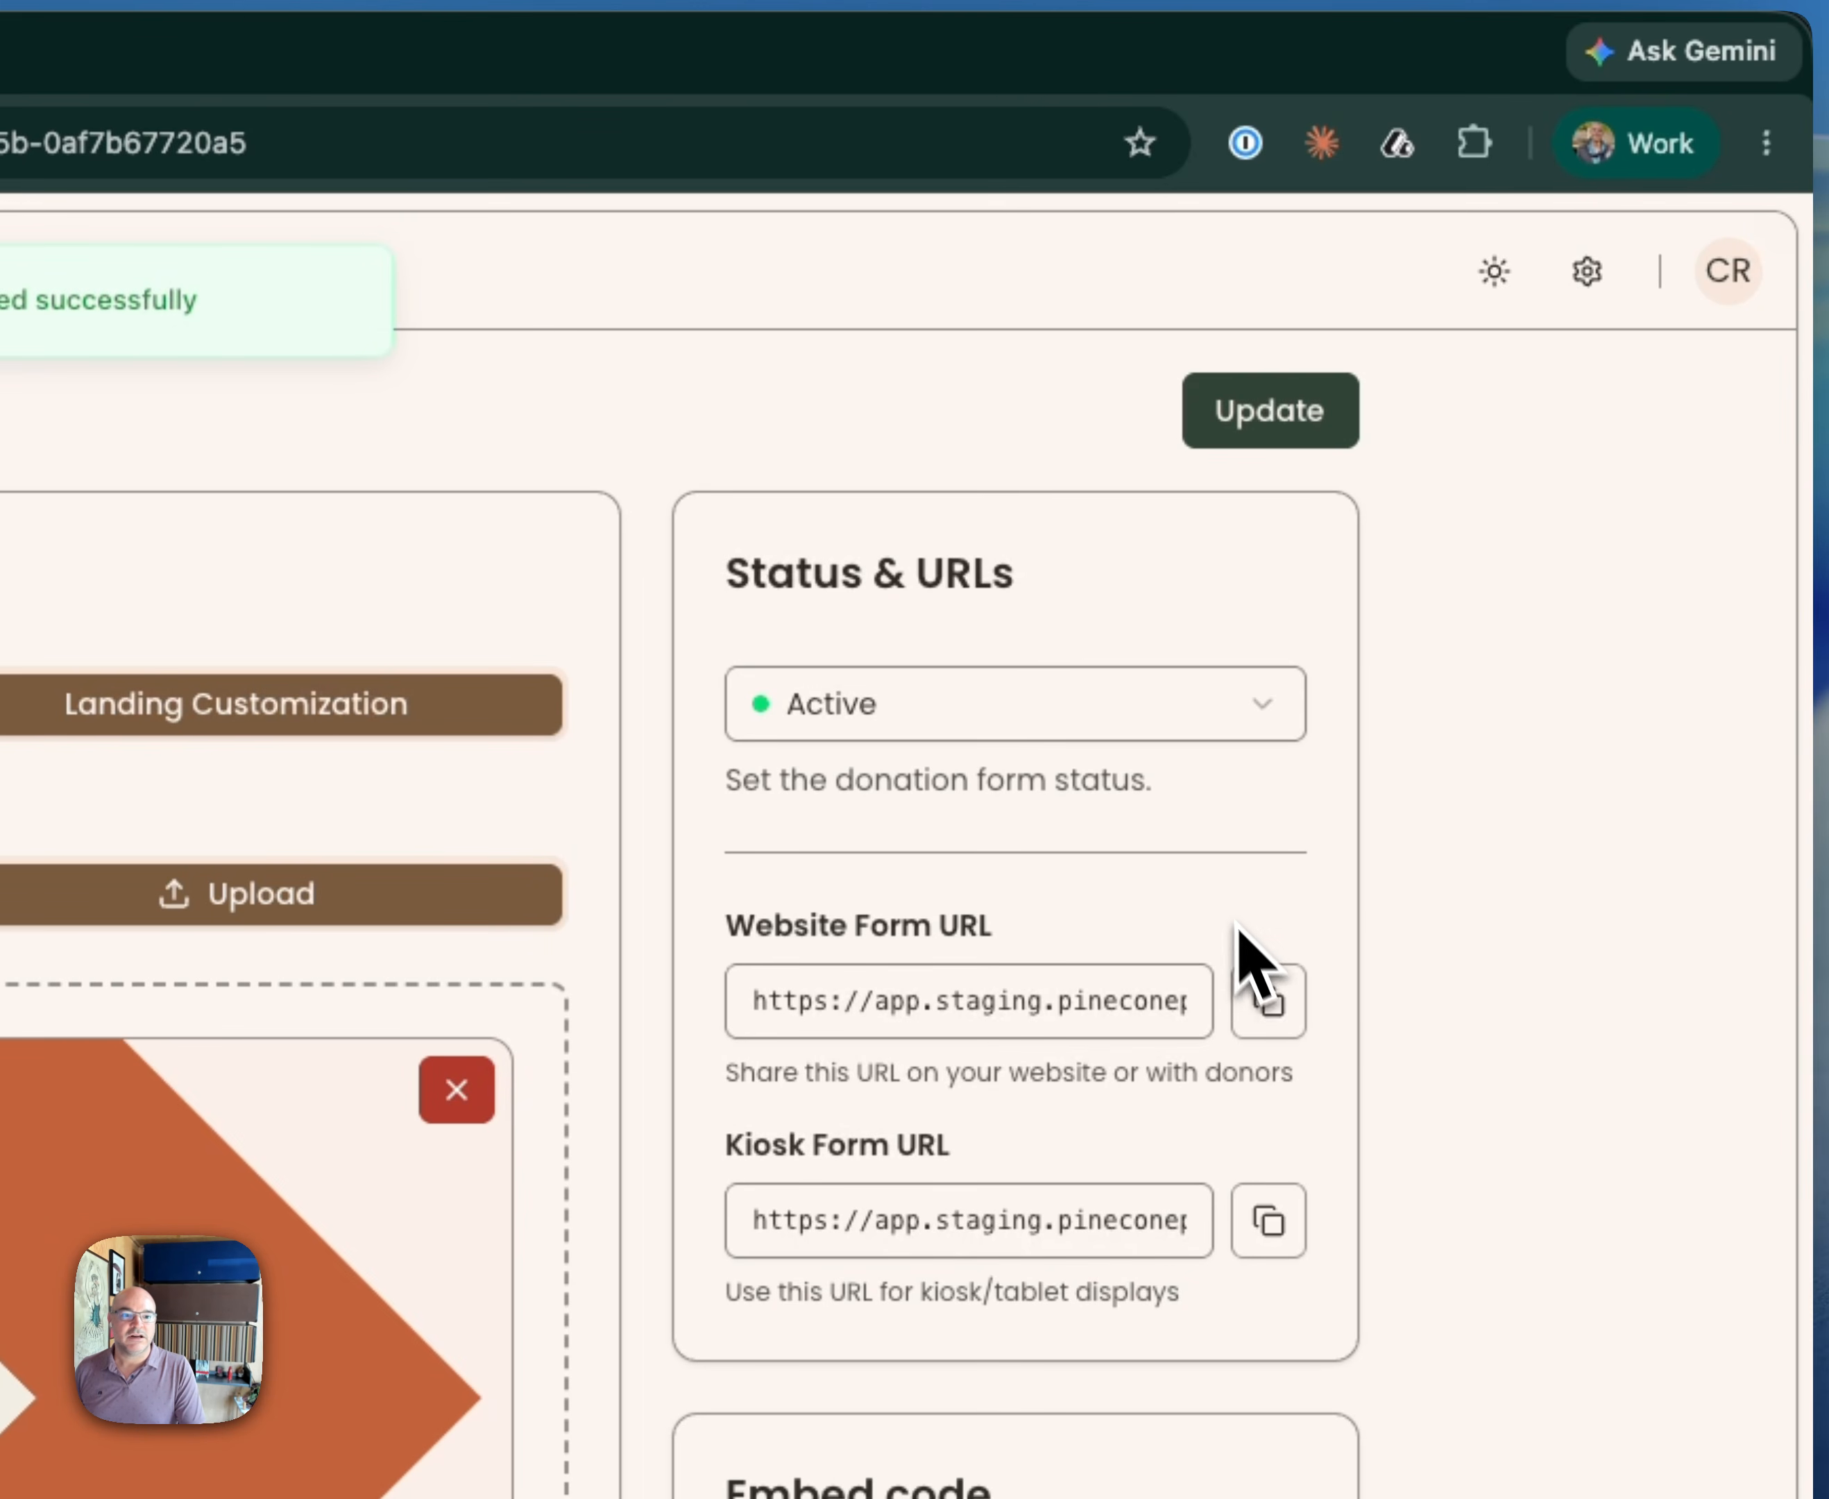
Copy the Website Form URL and open the live form in a new browser tab
{"action": "left_click", "coordinate": [1269, 1002]}
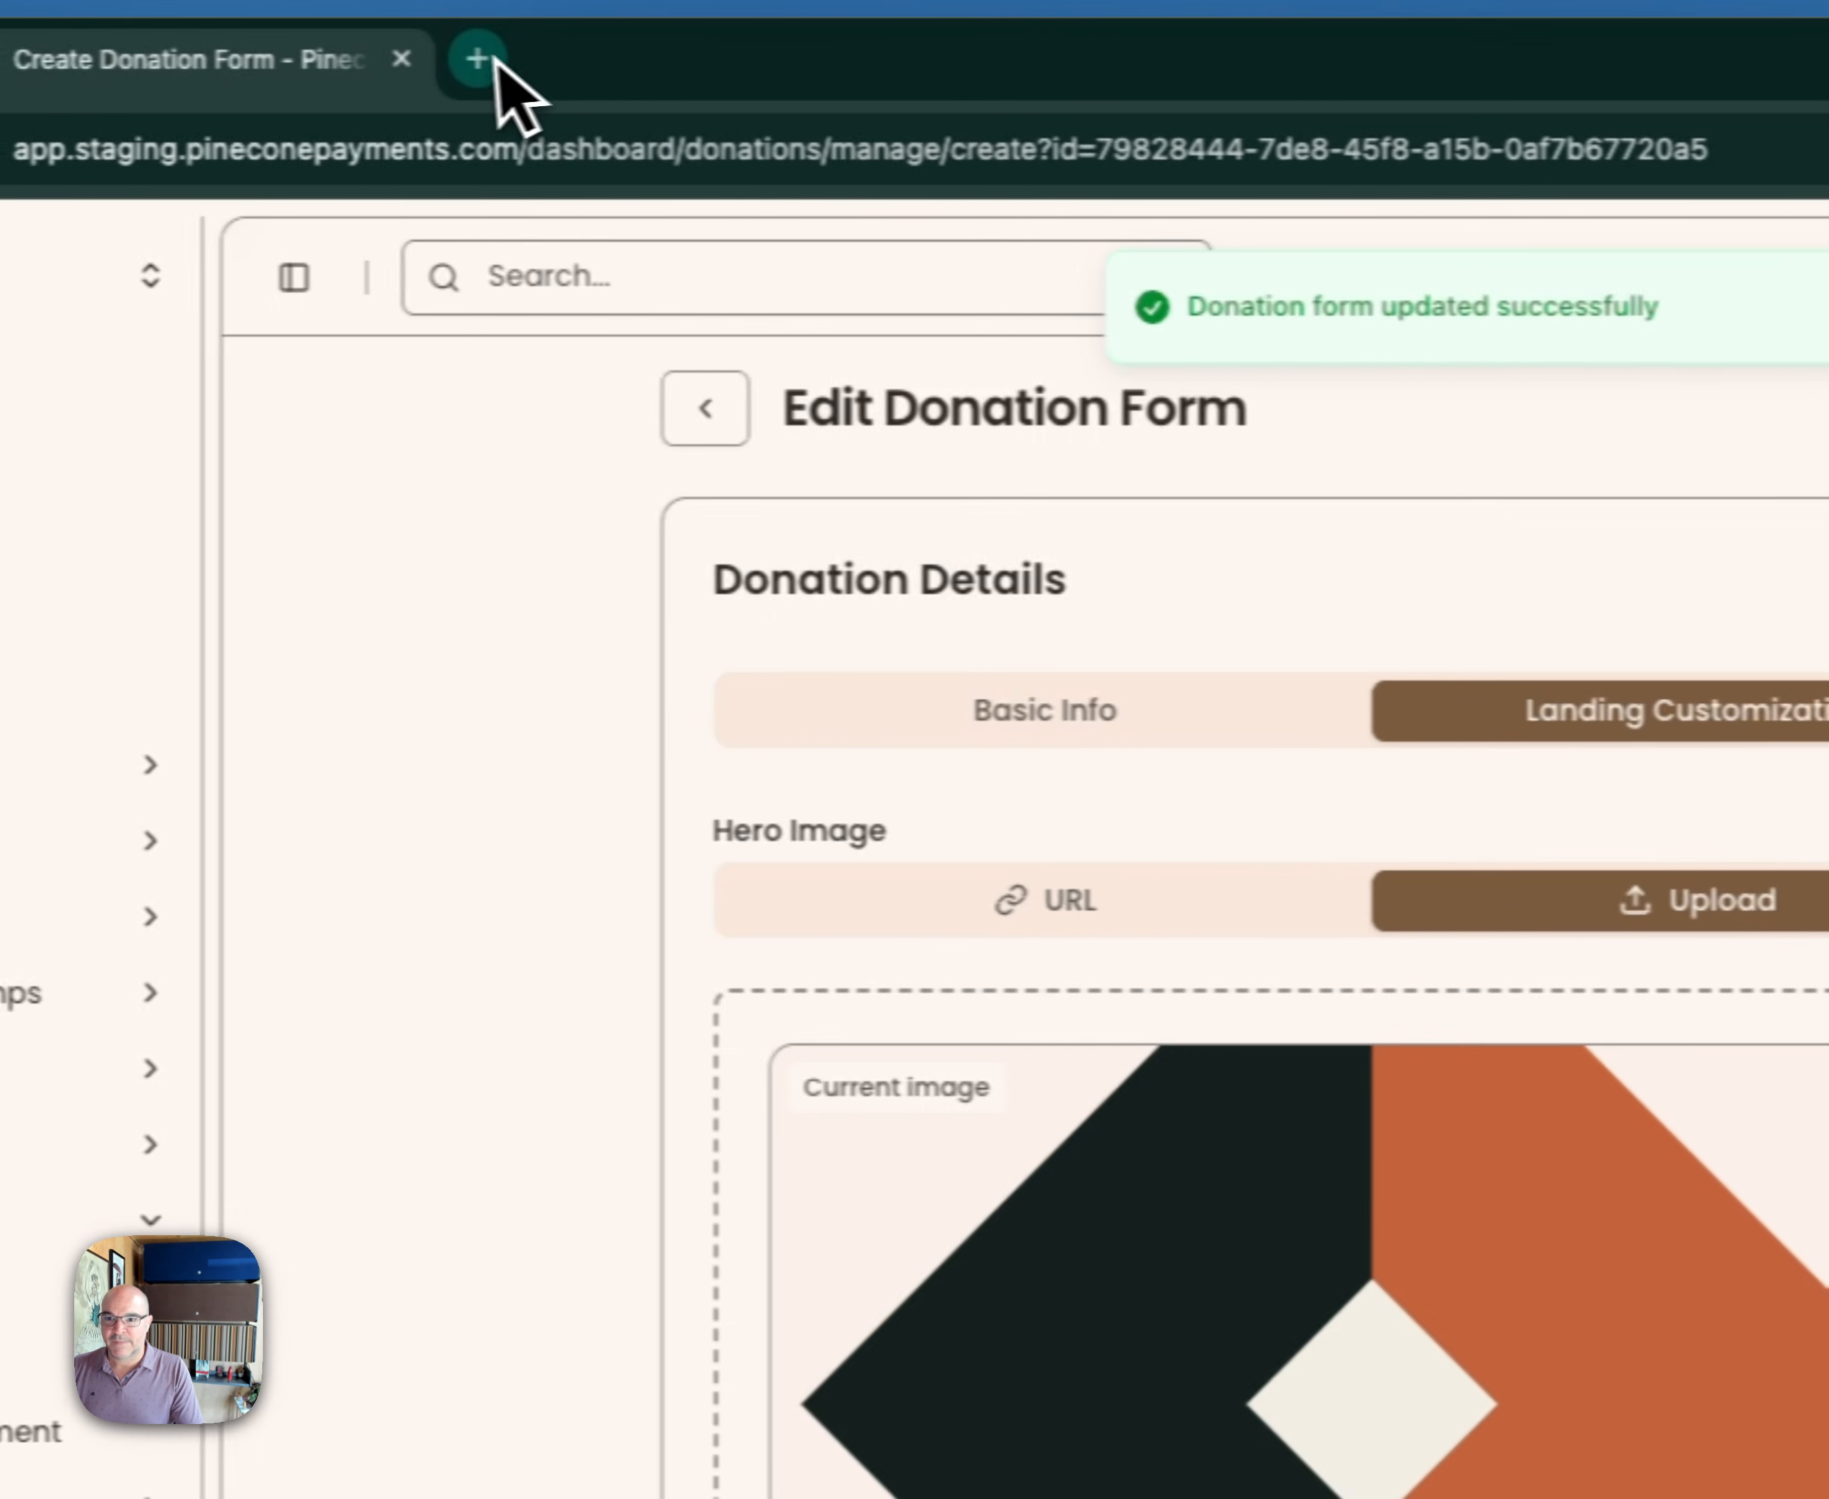
{"action": "left_click", "coordinate": [477, 61]}
{"action": "key", "text": "super+v"}
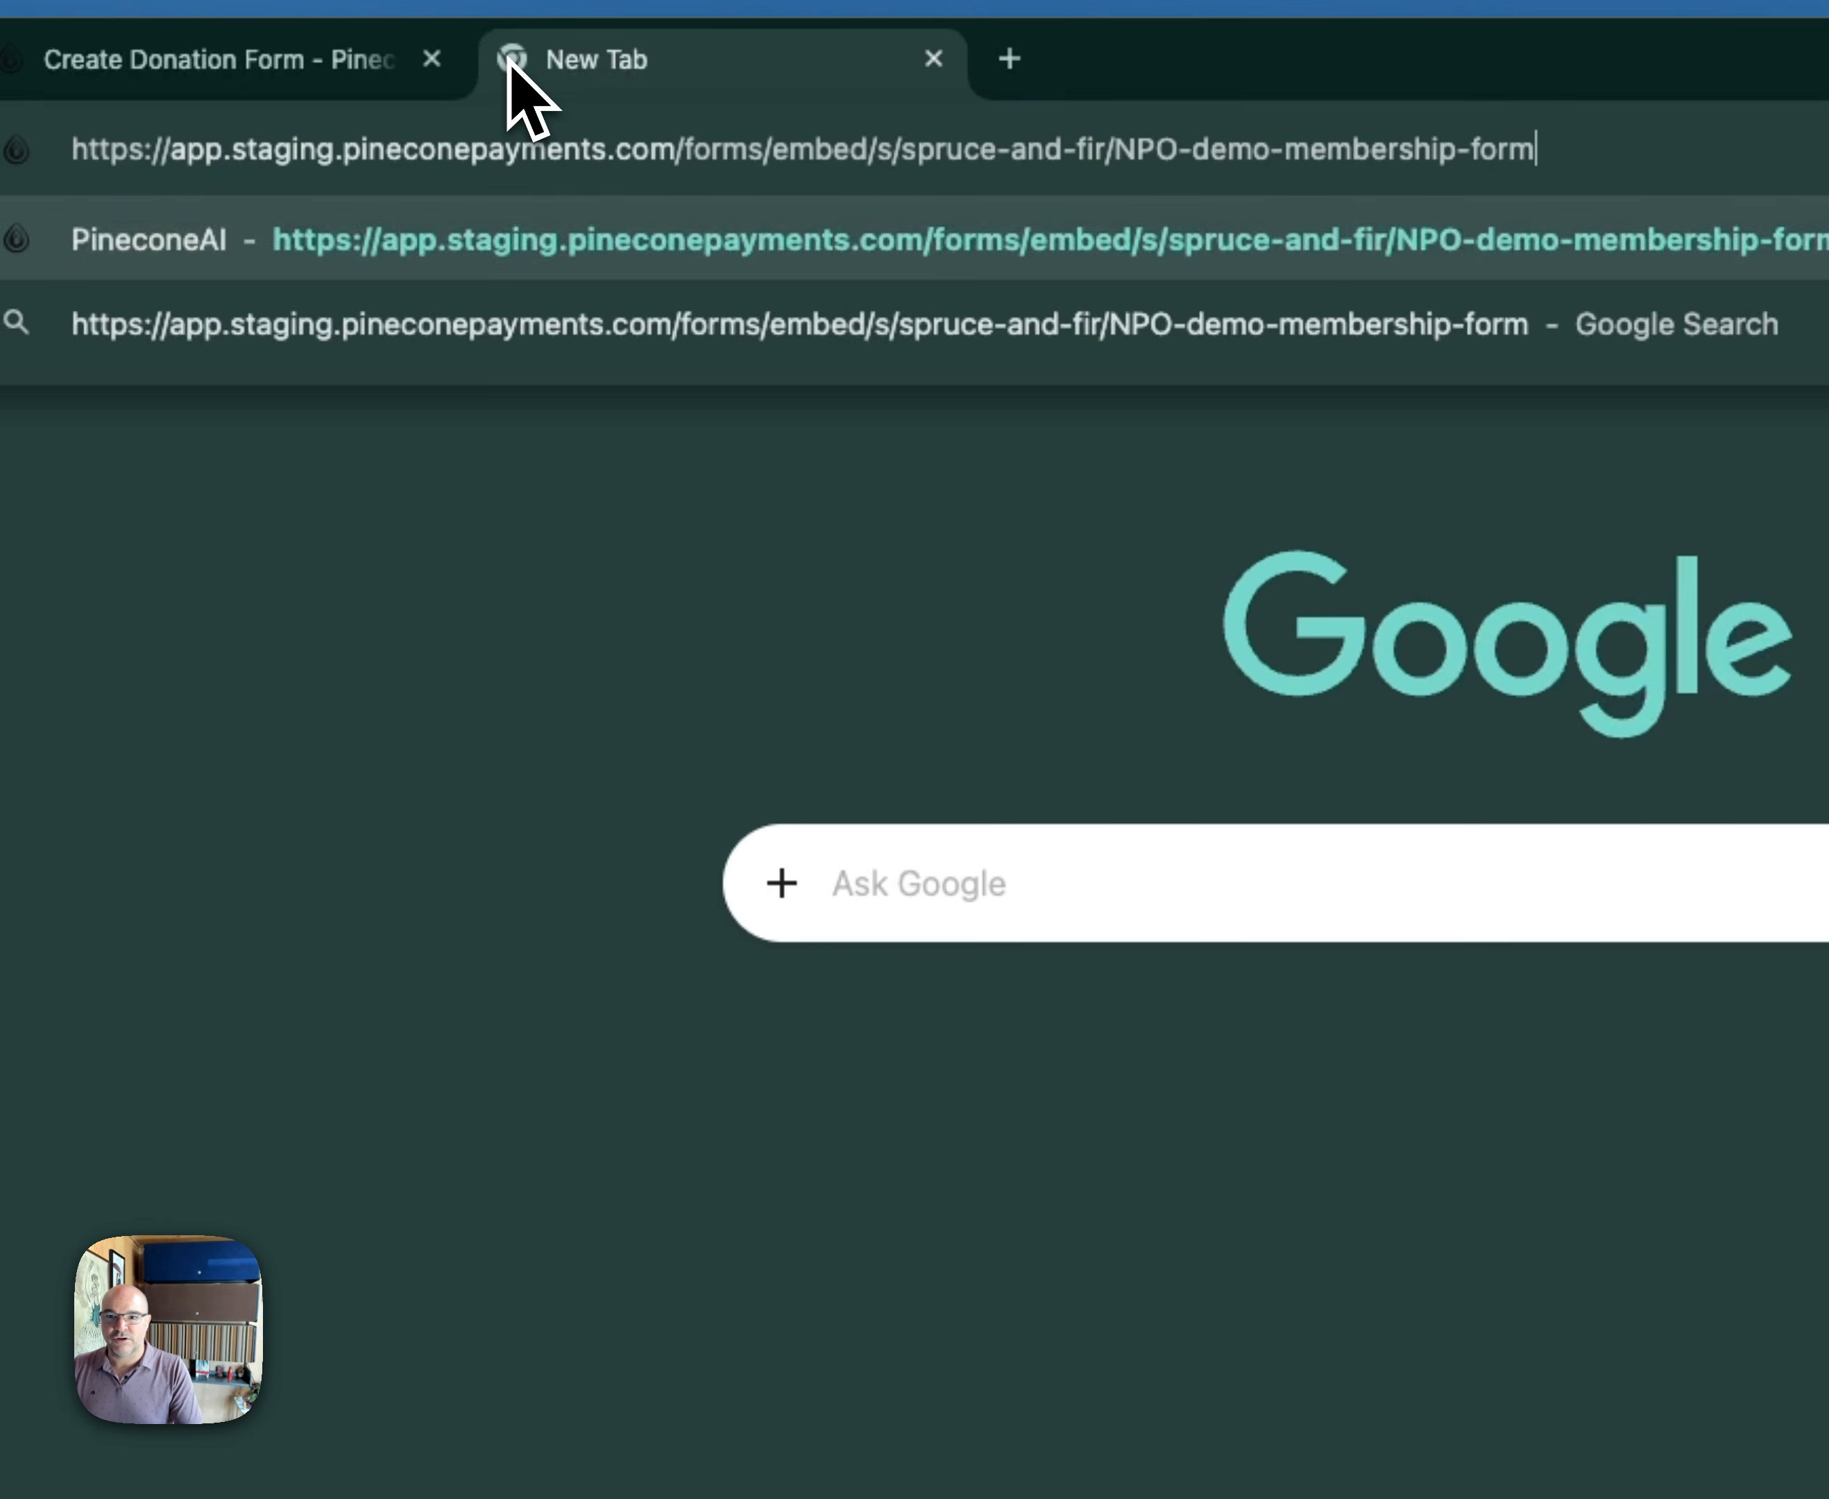
{"action": "key", "text": "Return"}
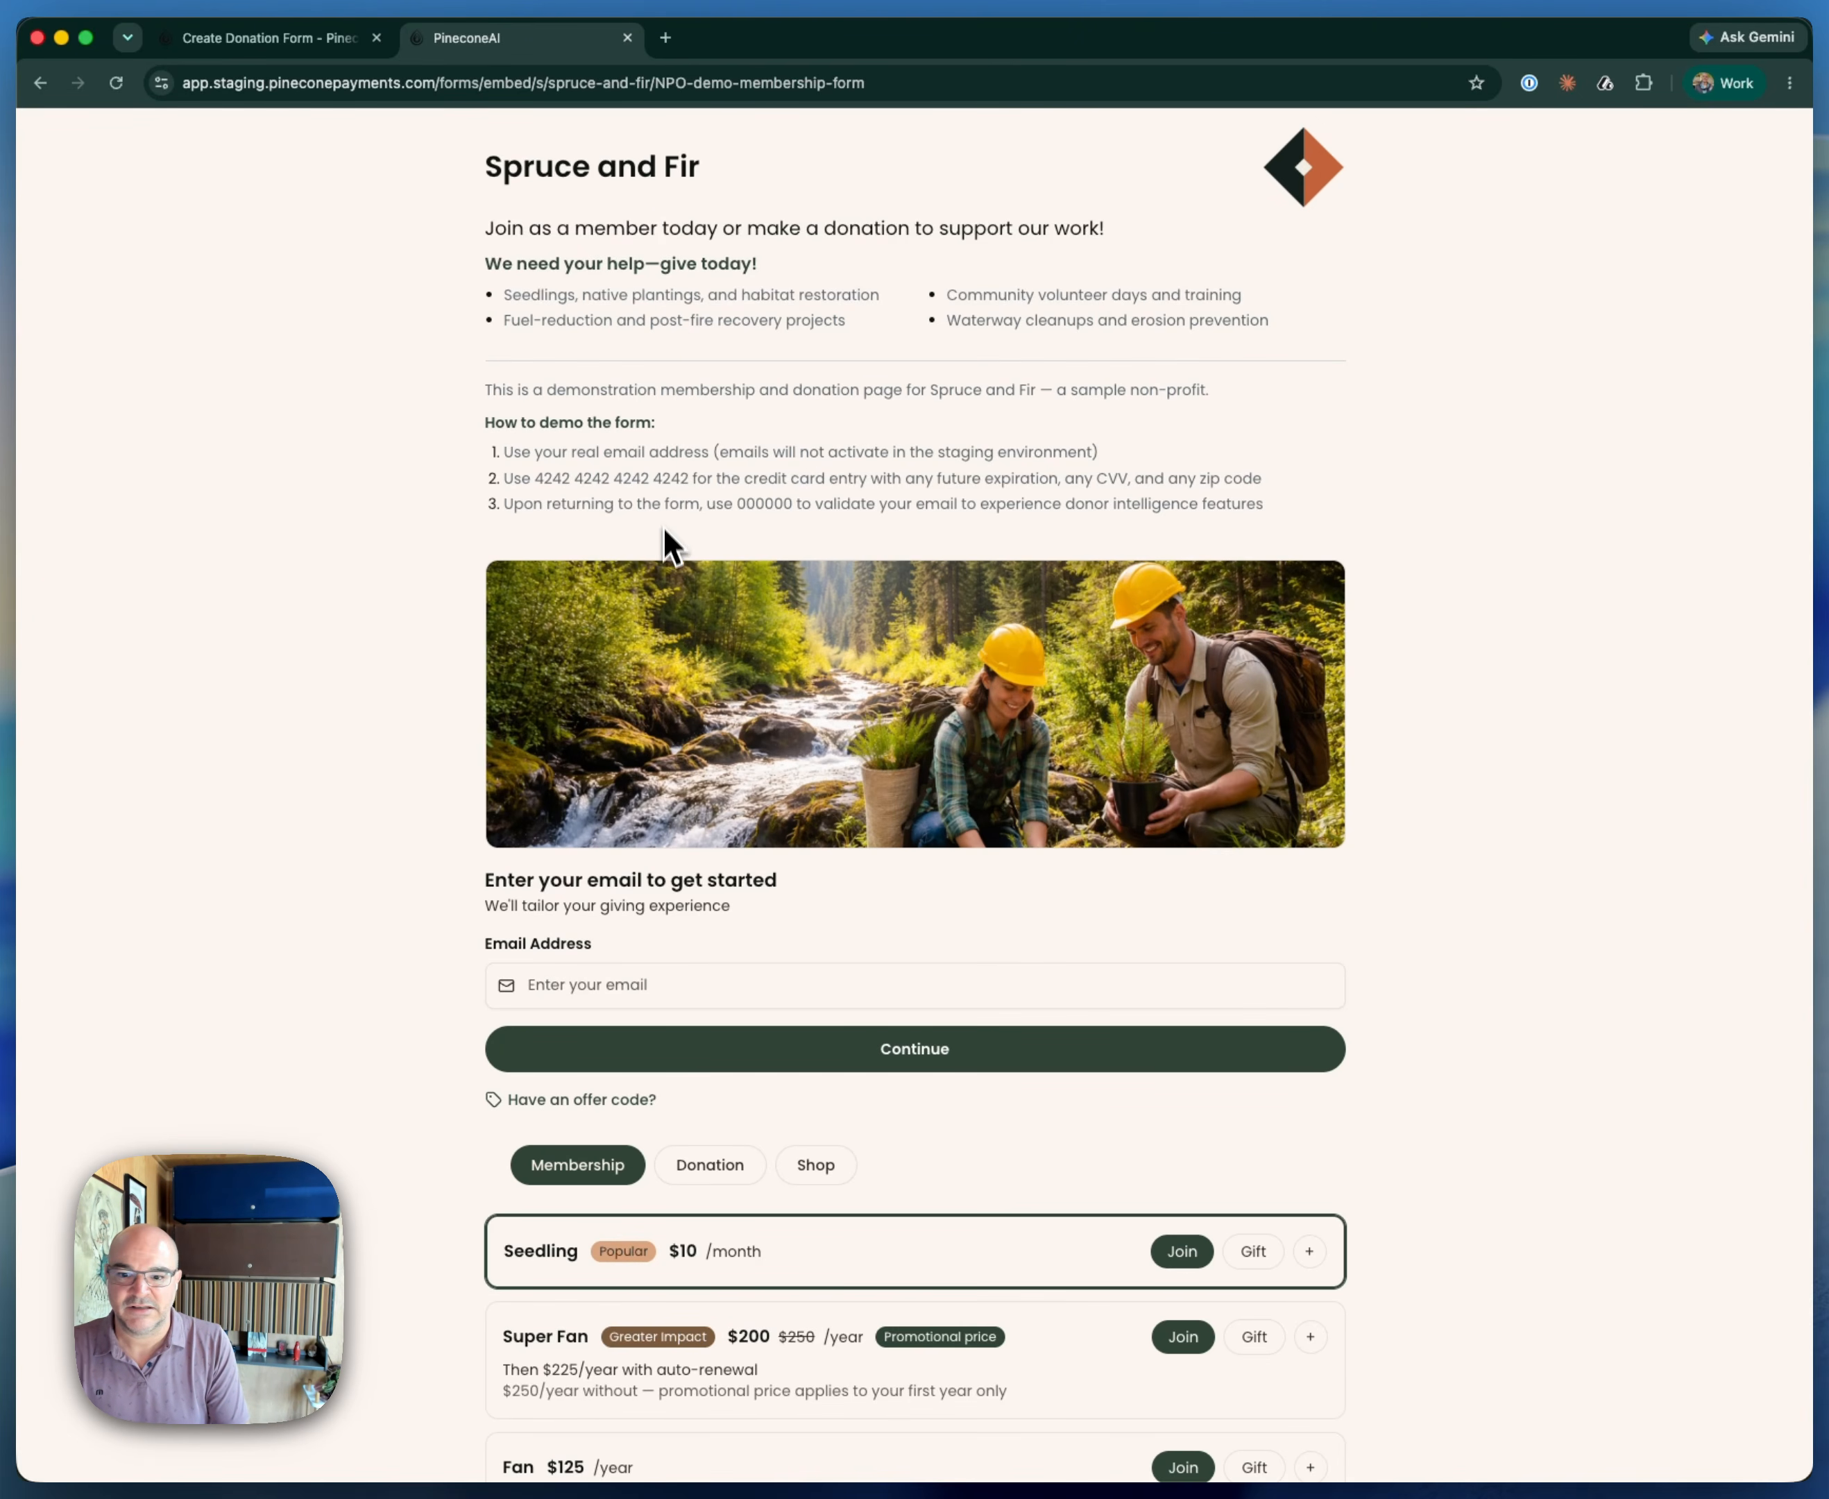
Examine the live form's membership levels, its donation options including the custom amount, and its shop products
{"action": "scroll", "coordinate": [409, 907], "scroll_direction": "down", "scroll_amount": 8}
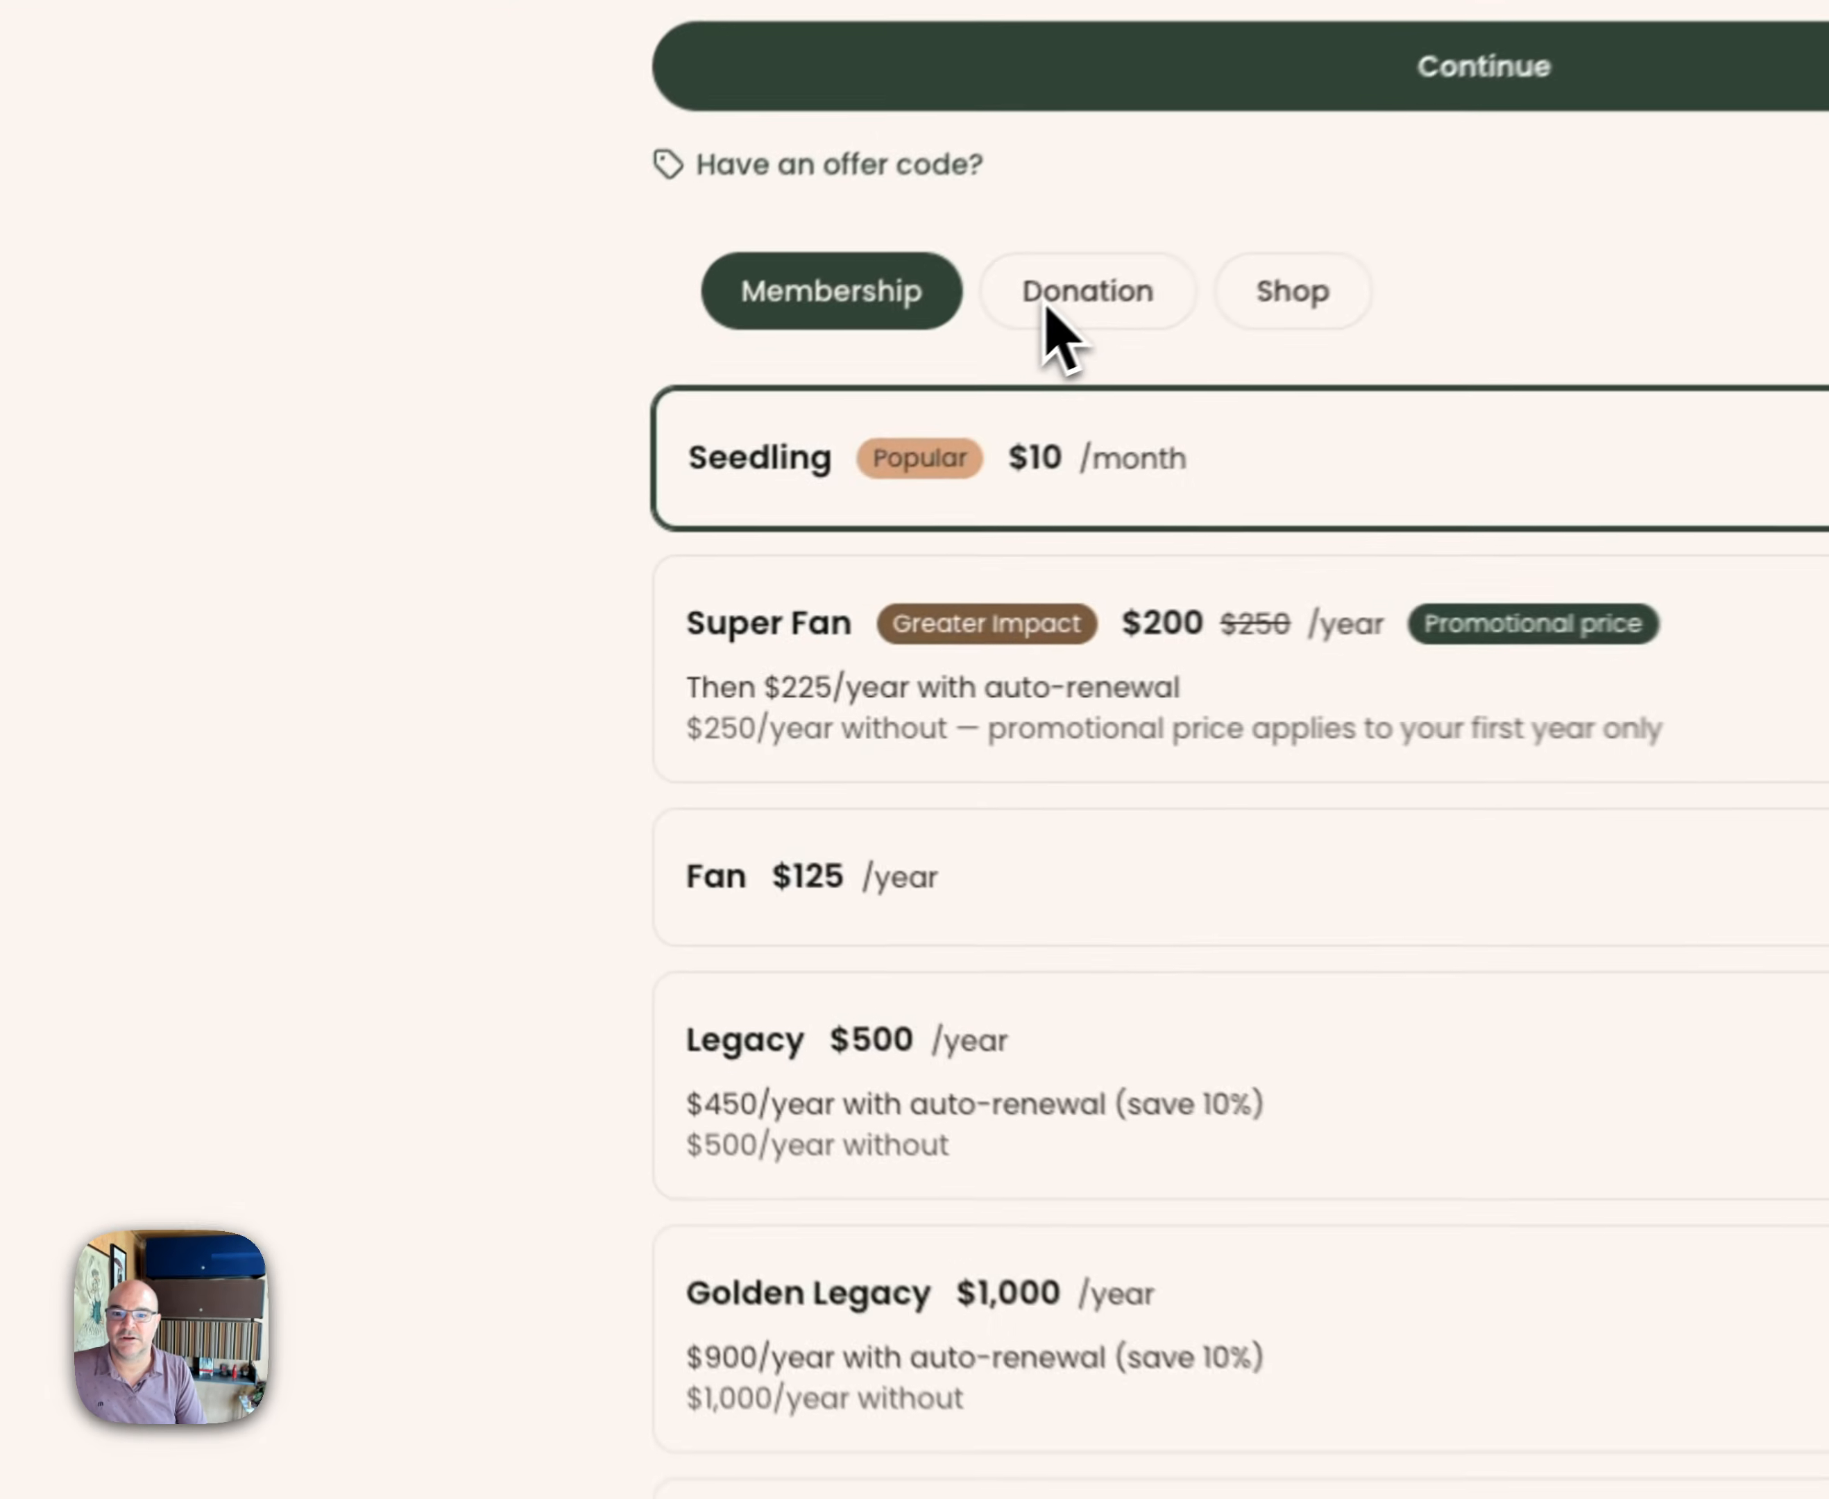
{"action": "left_click", "coordinate": [689, 495]}
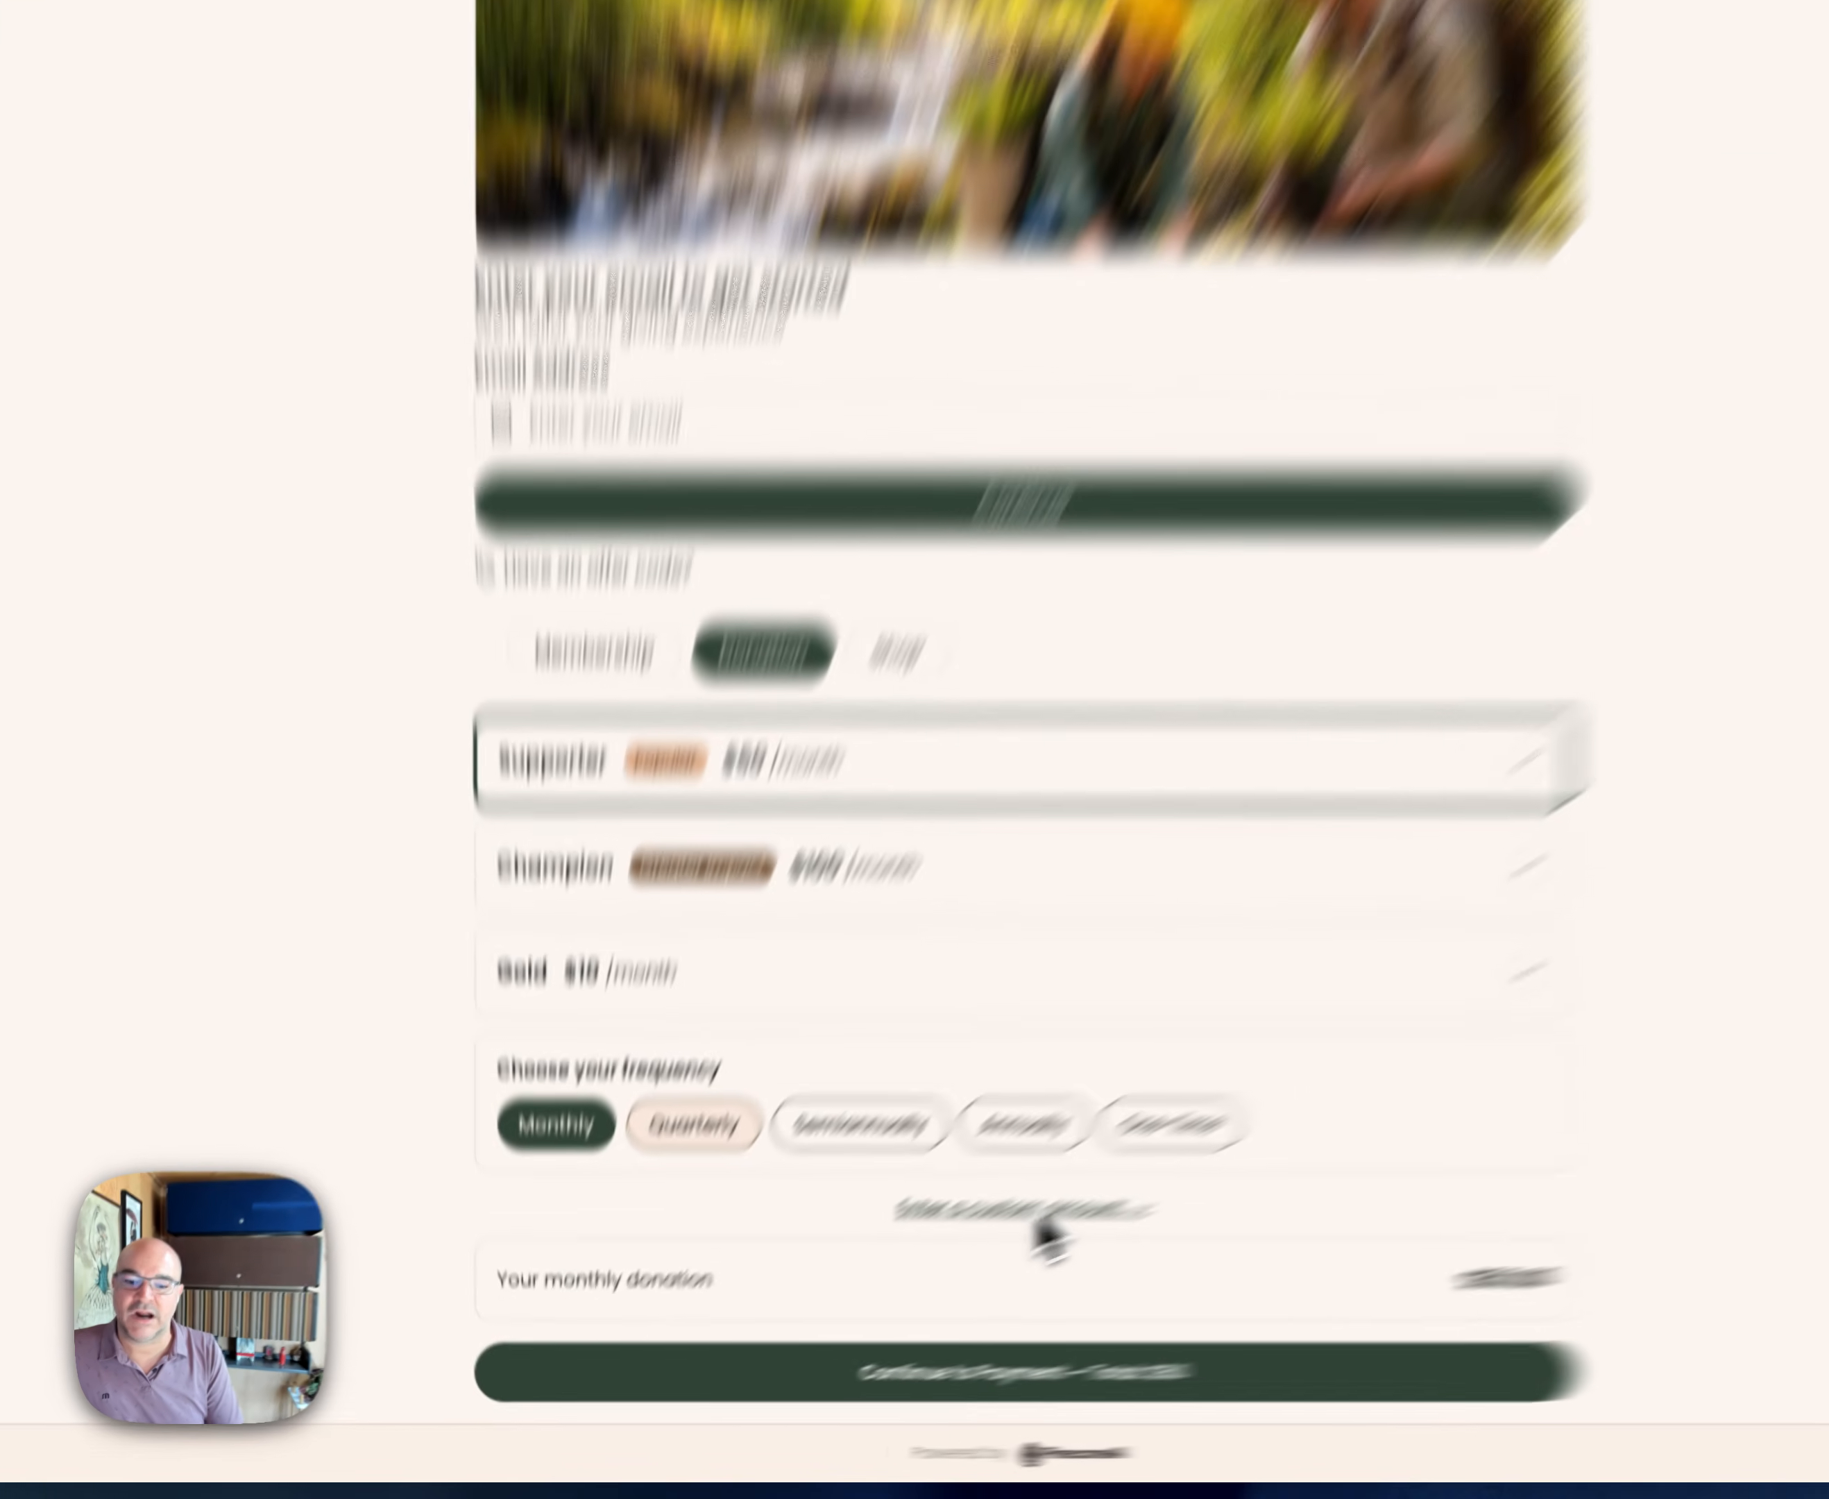
{"action": "left_click", "coordinate": [1041, 1220]}
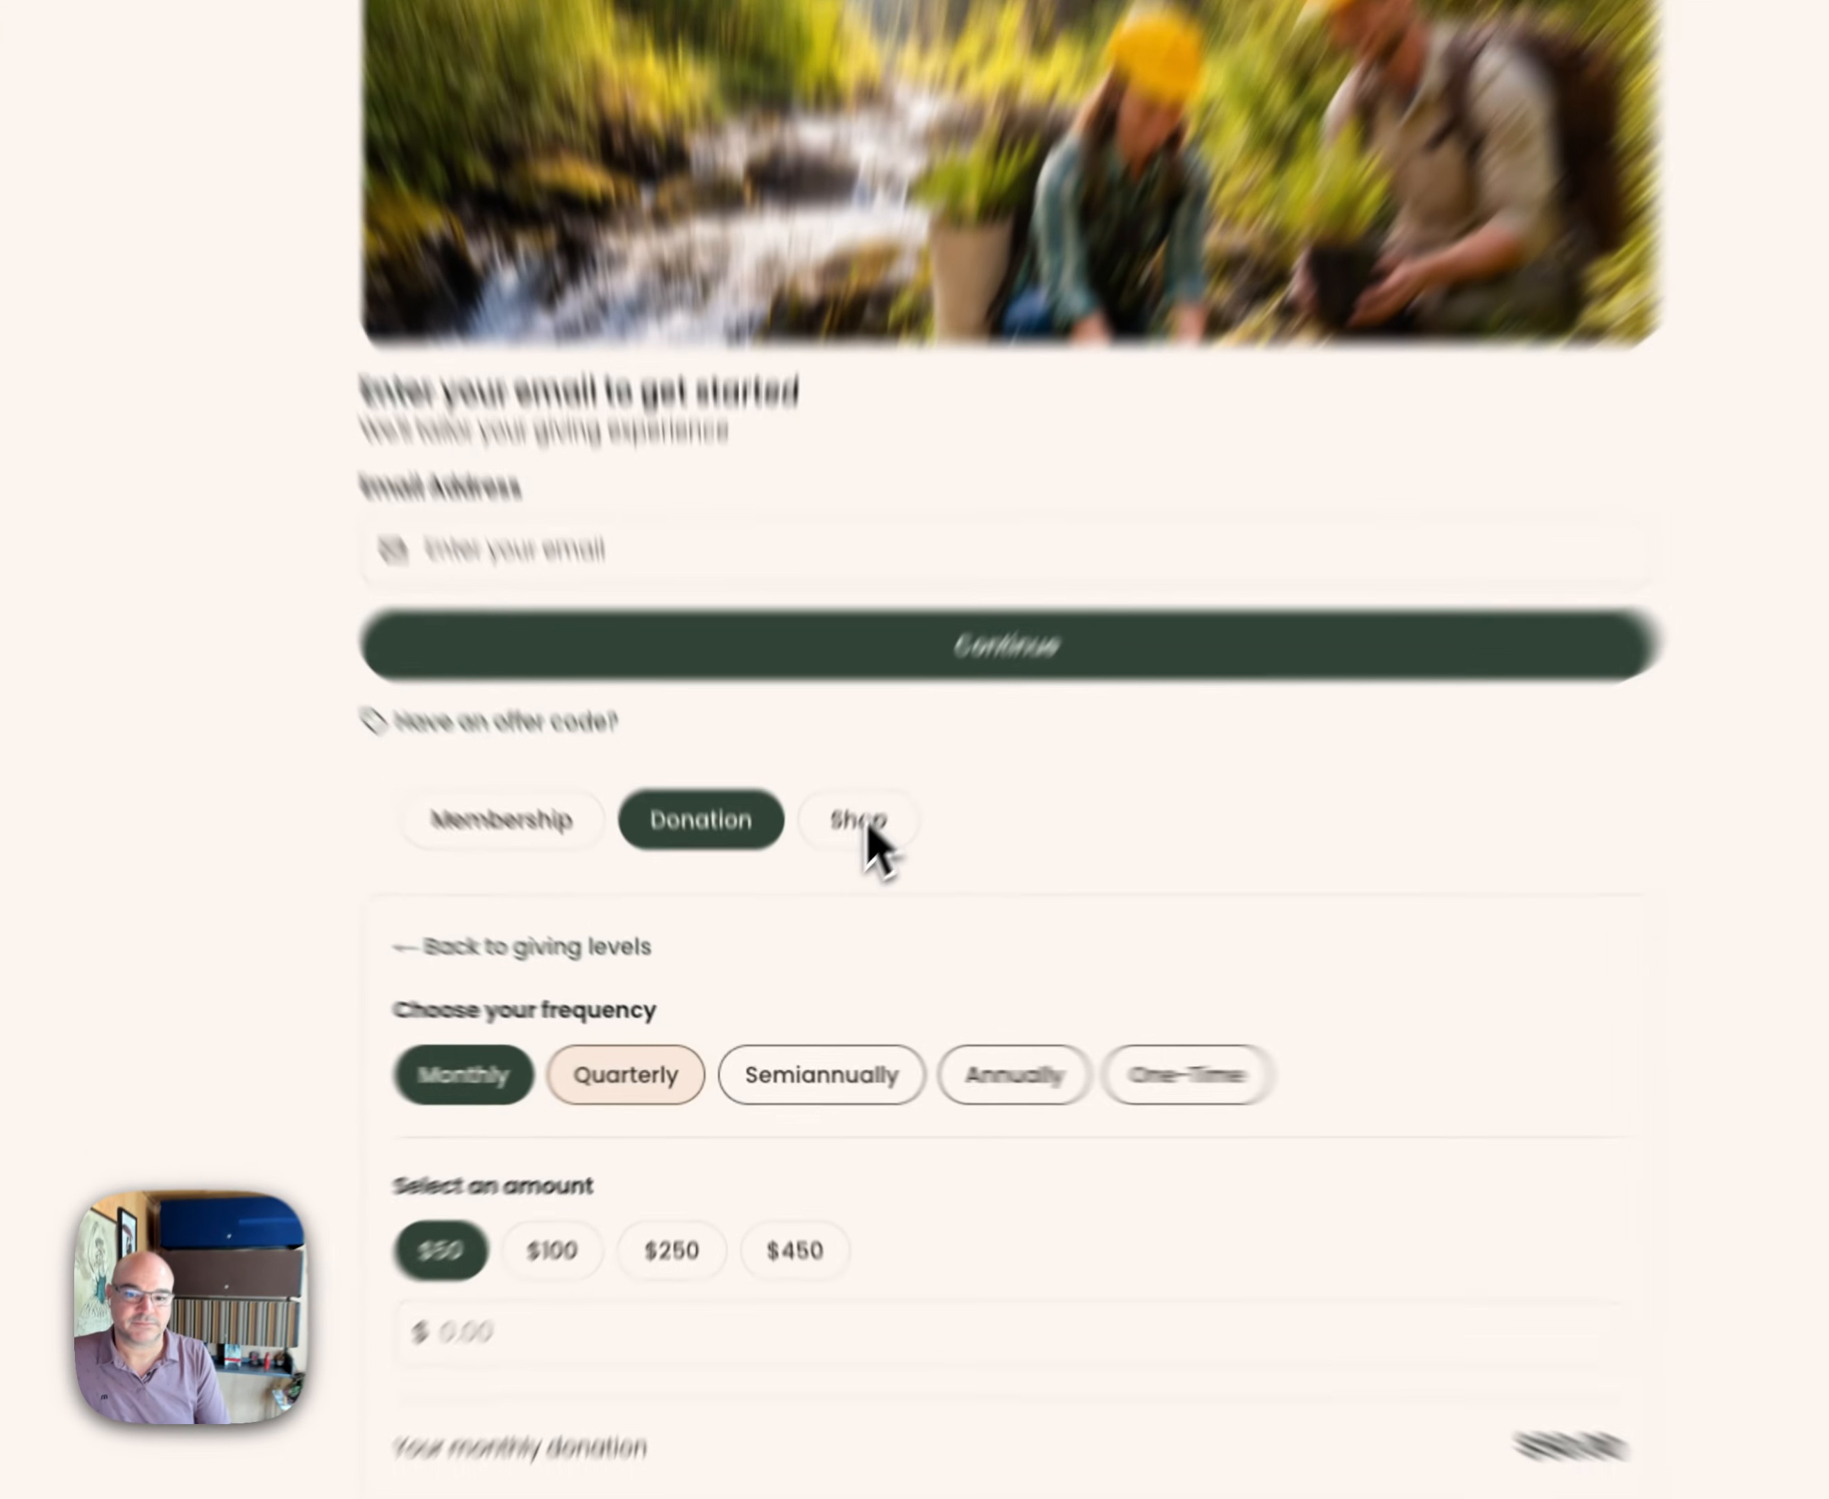
{"action": "left_click", "coordinate": [816, 903]}
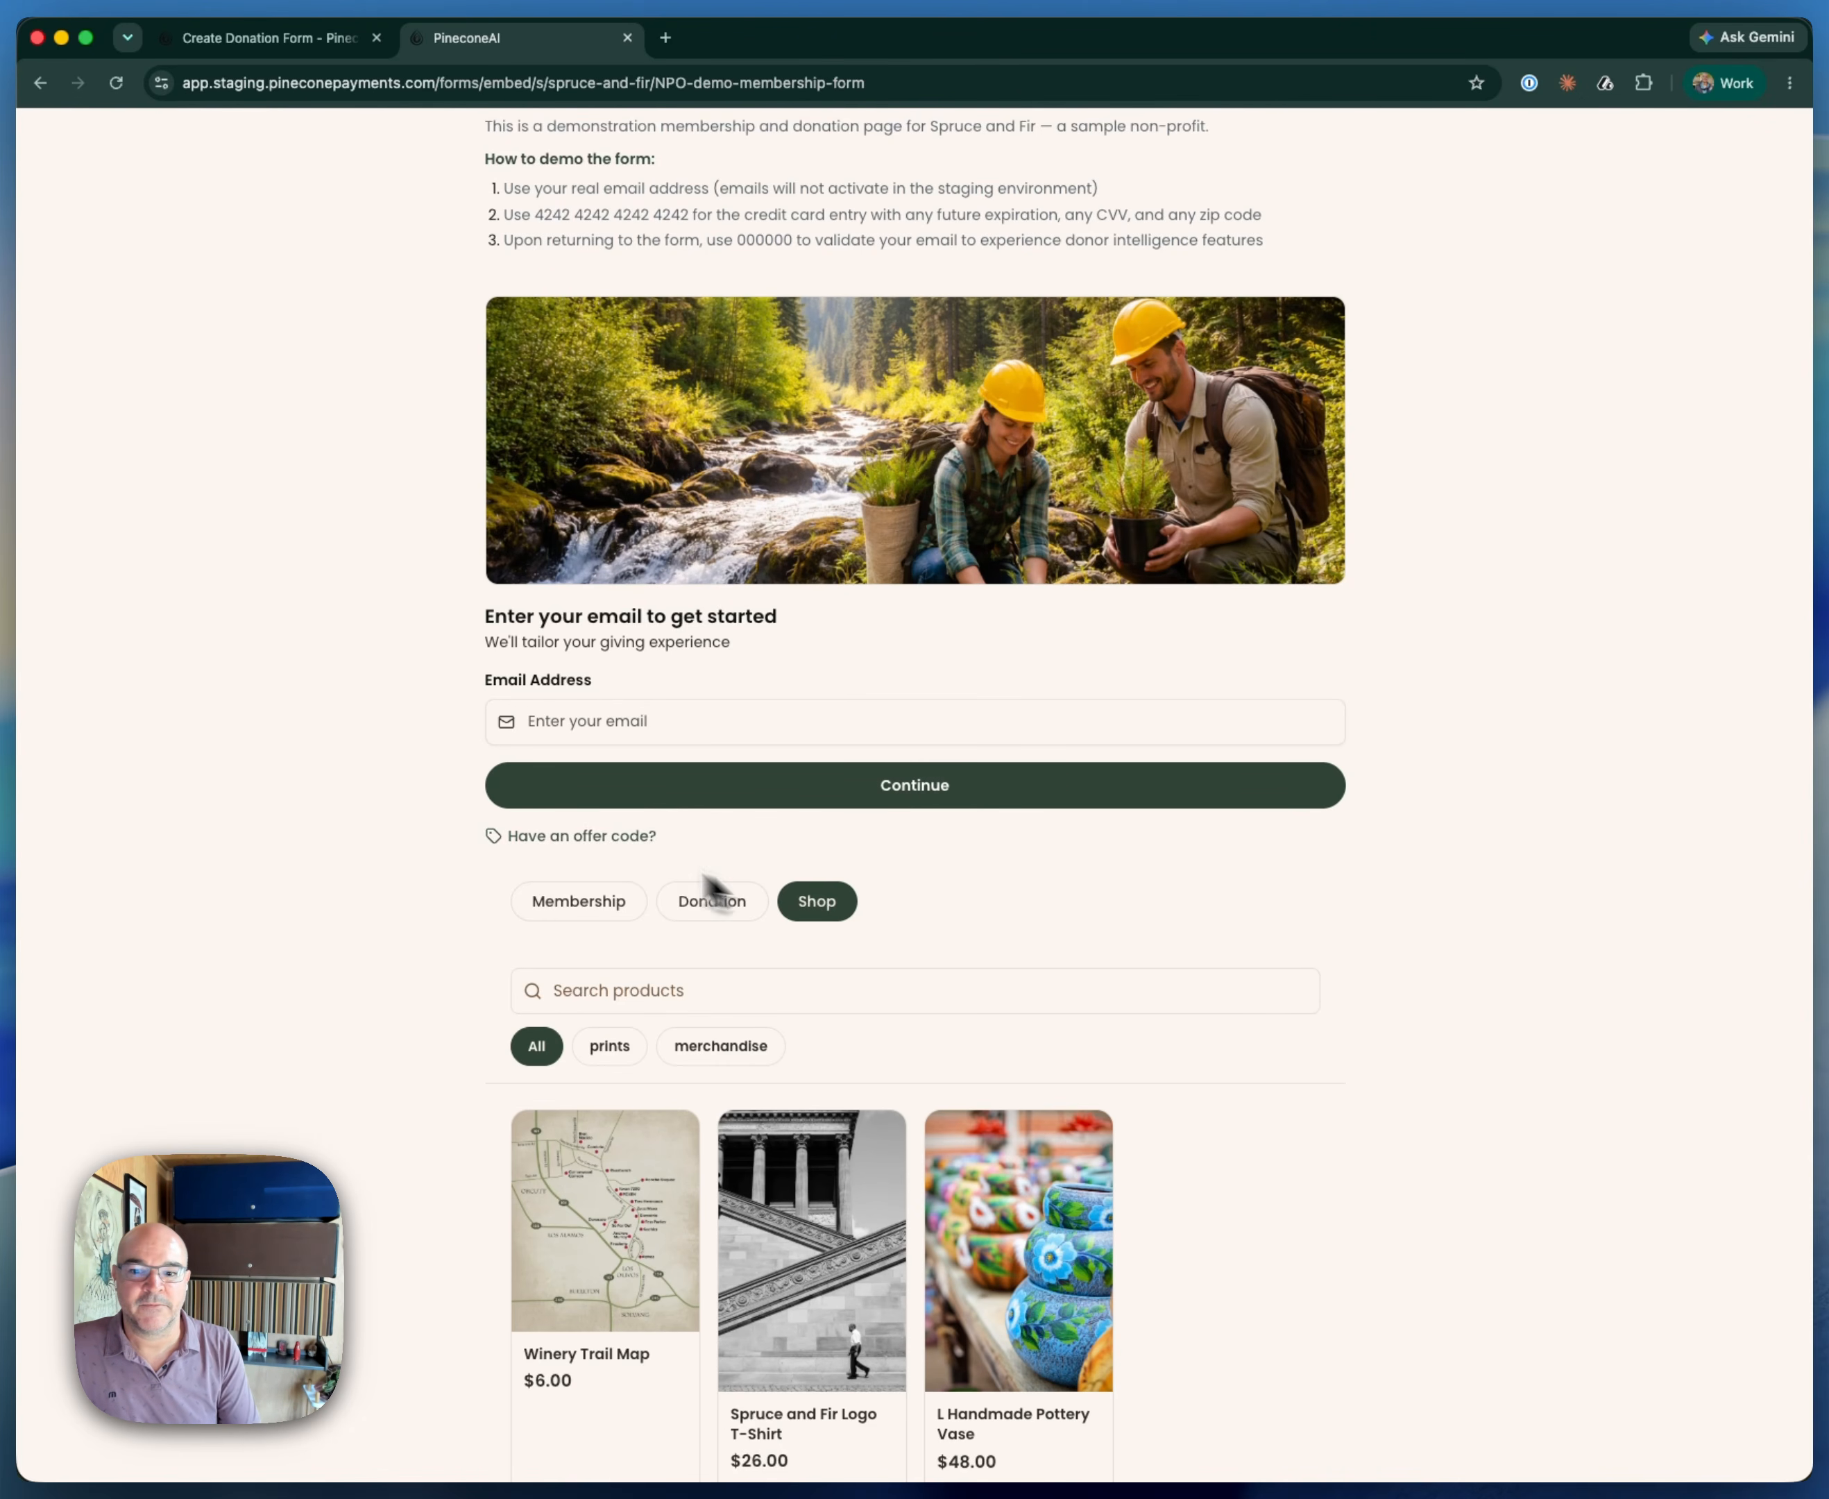
{"action": "scroll", "coordinate": [703, 889], "scroll_direction": "up", "scroll_amount": 5}
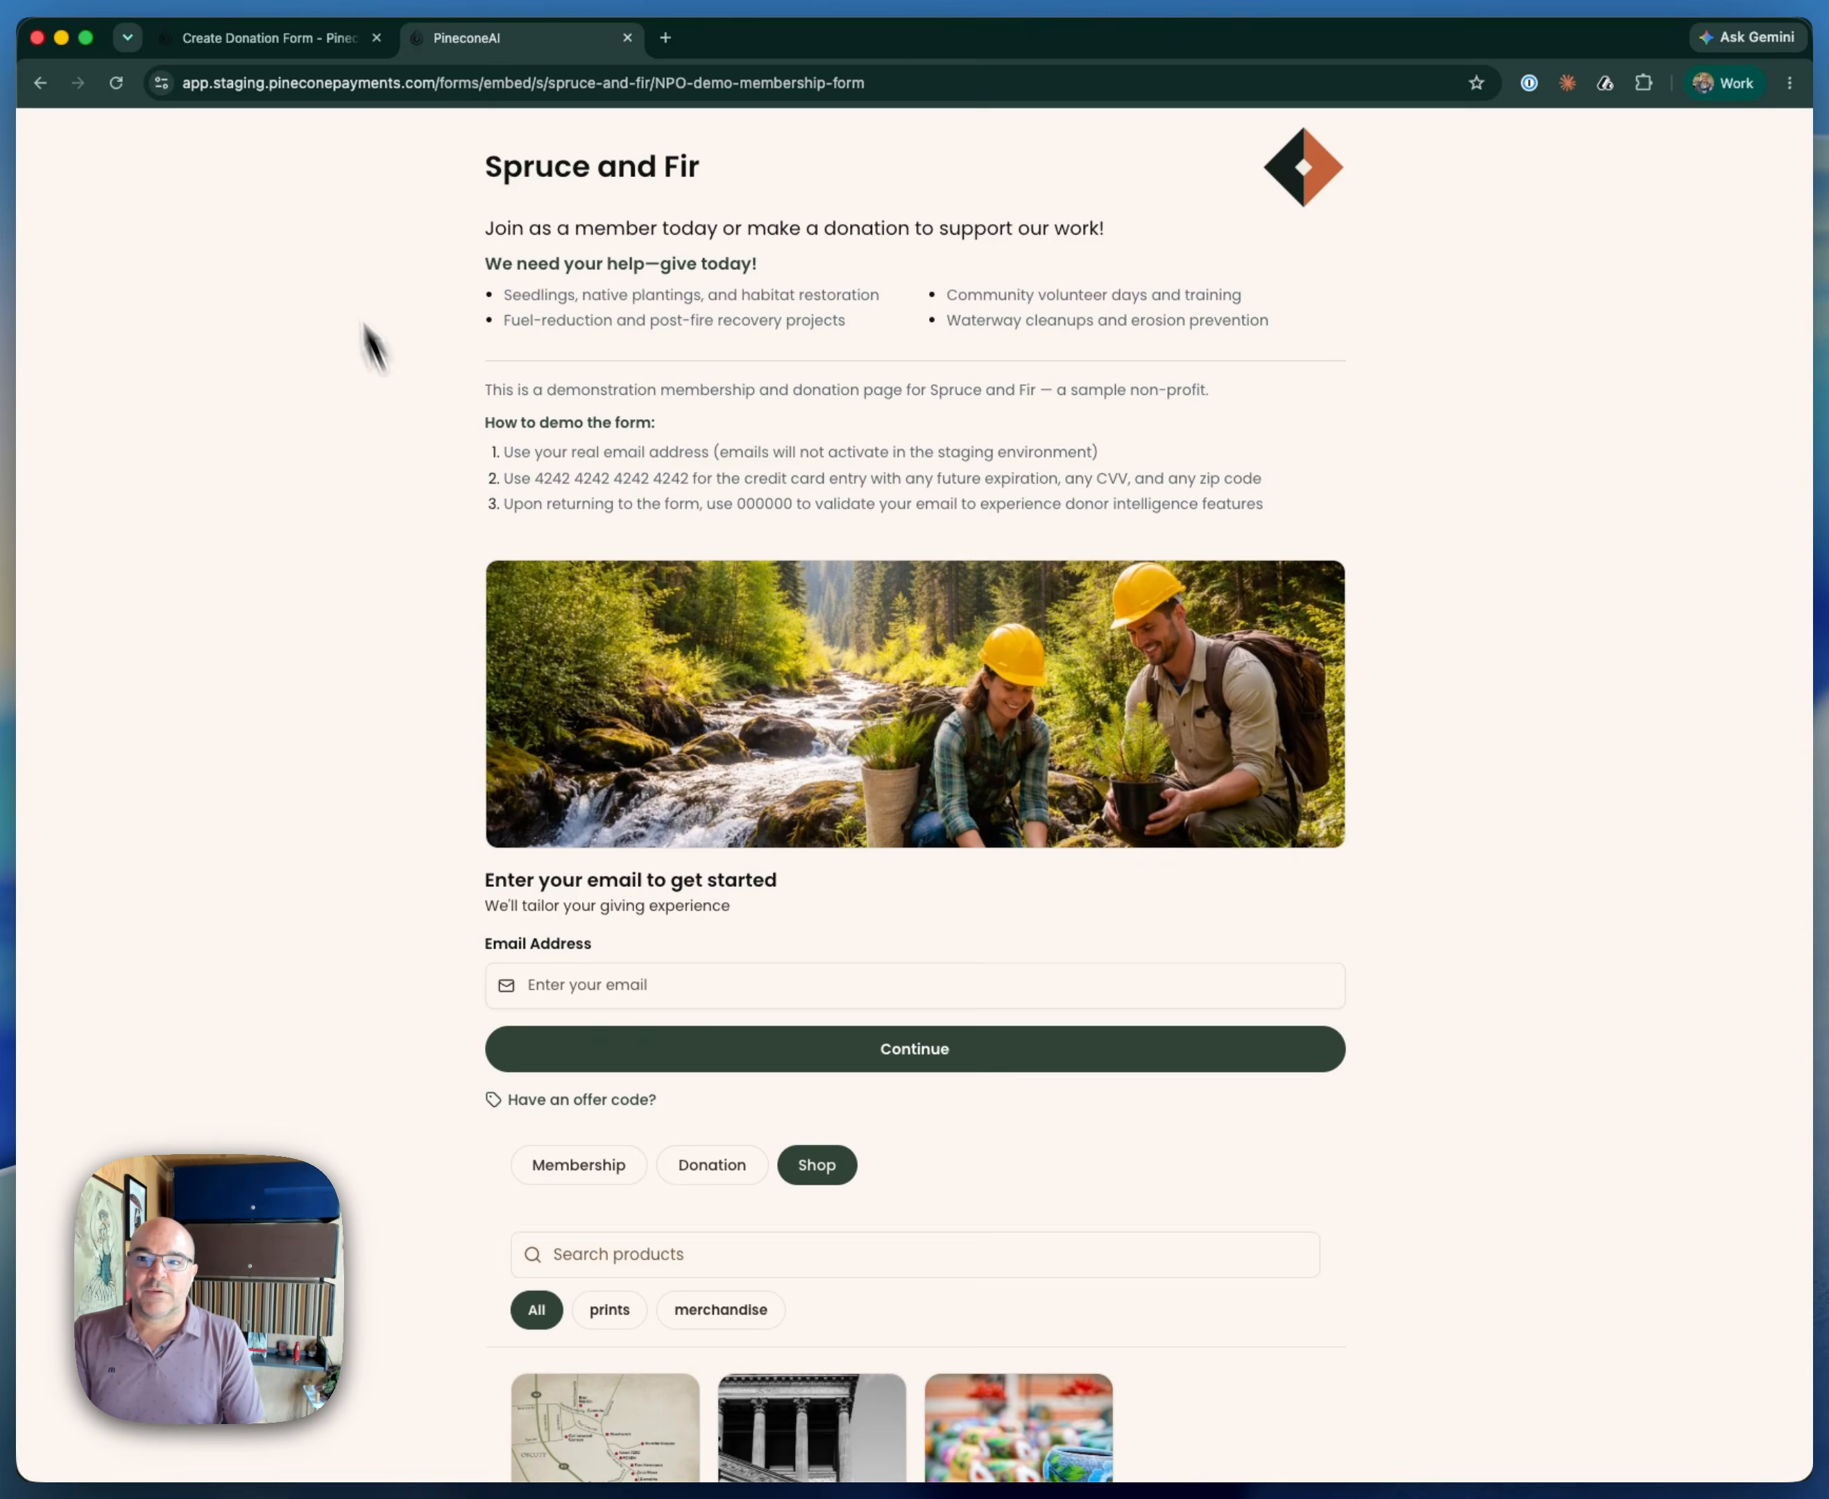
Return to the form editor to look over the URLs, embed code and QR code, and switch back to the live form
{"action": "left_click", "coordinate": [270, 37]}
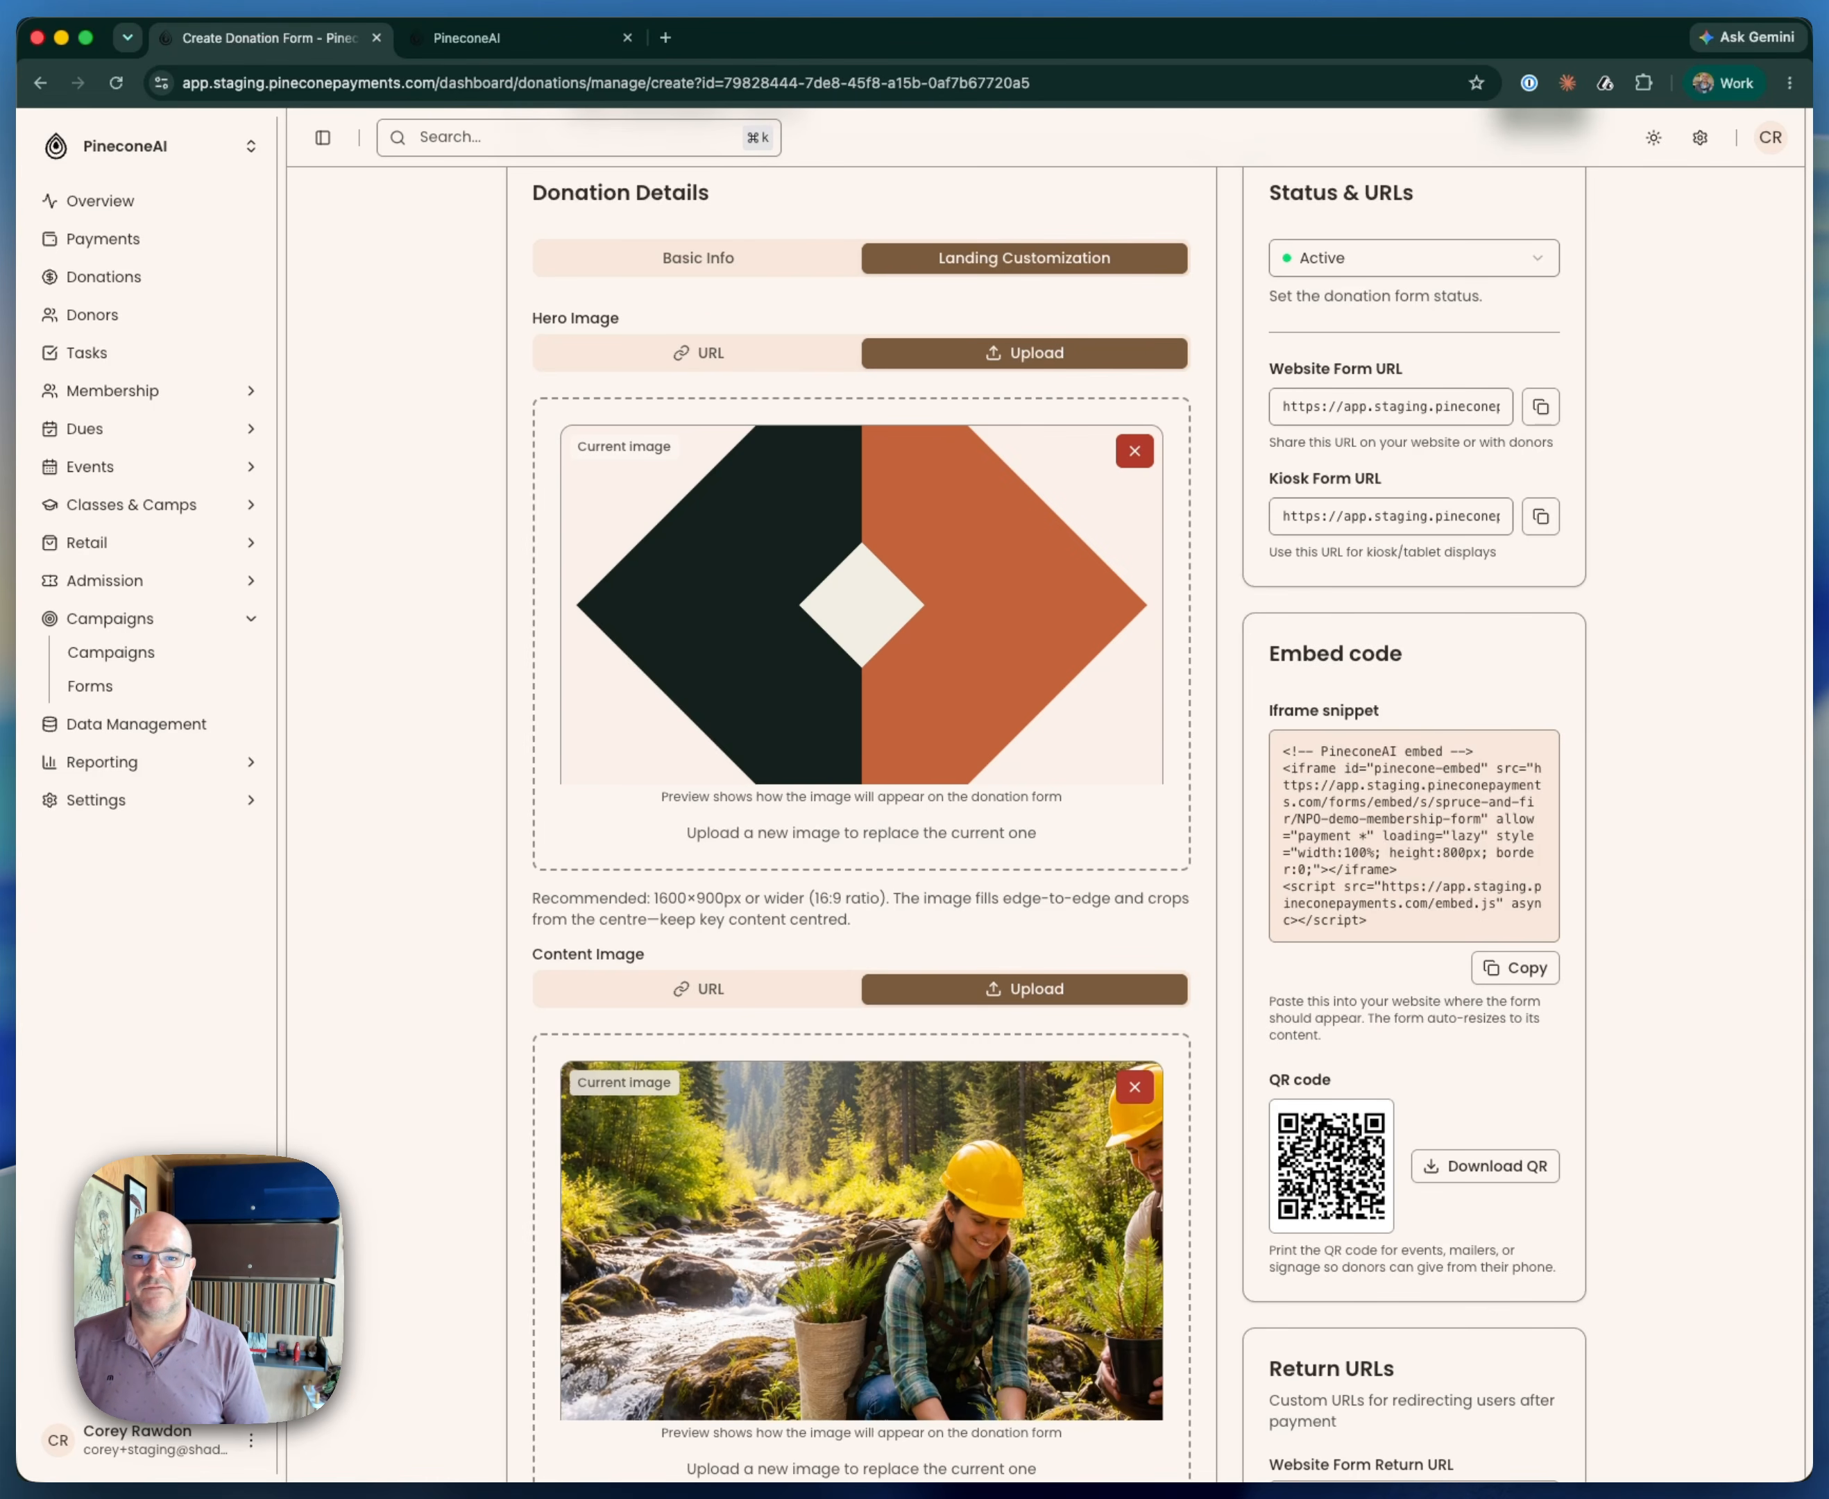
{"action": "scroll", "coordinate": [1173, 795], "scroll_direction": "down", "scroll_amount": 2}
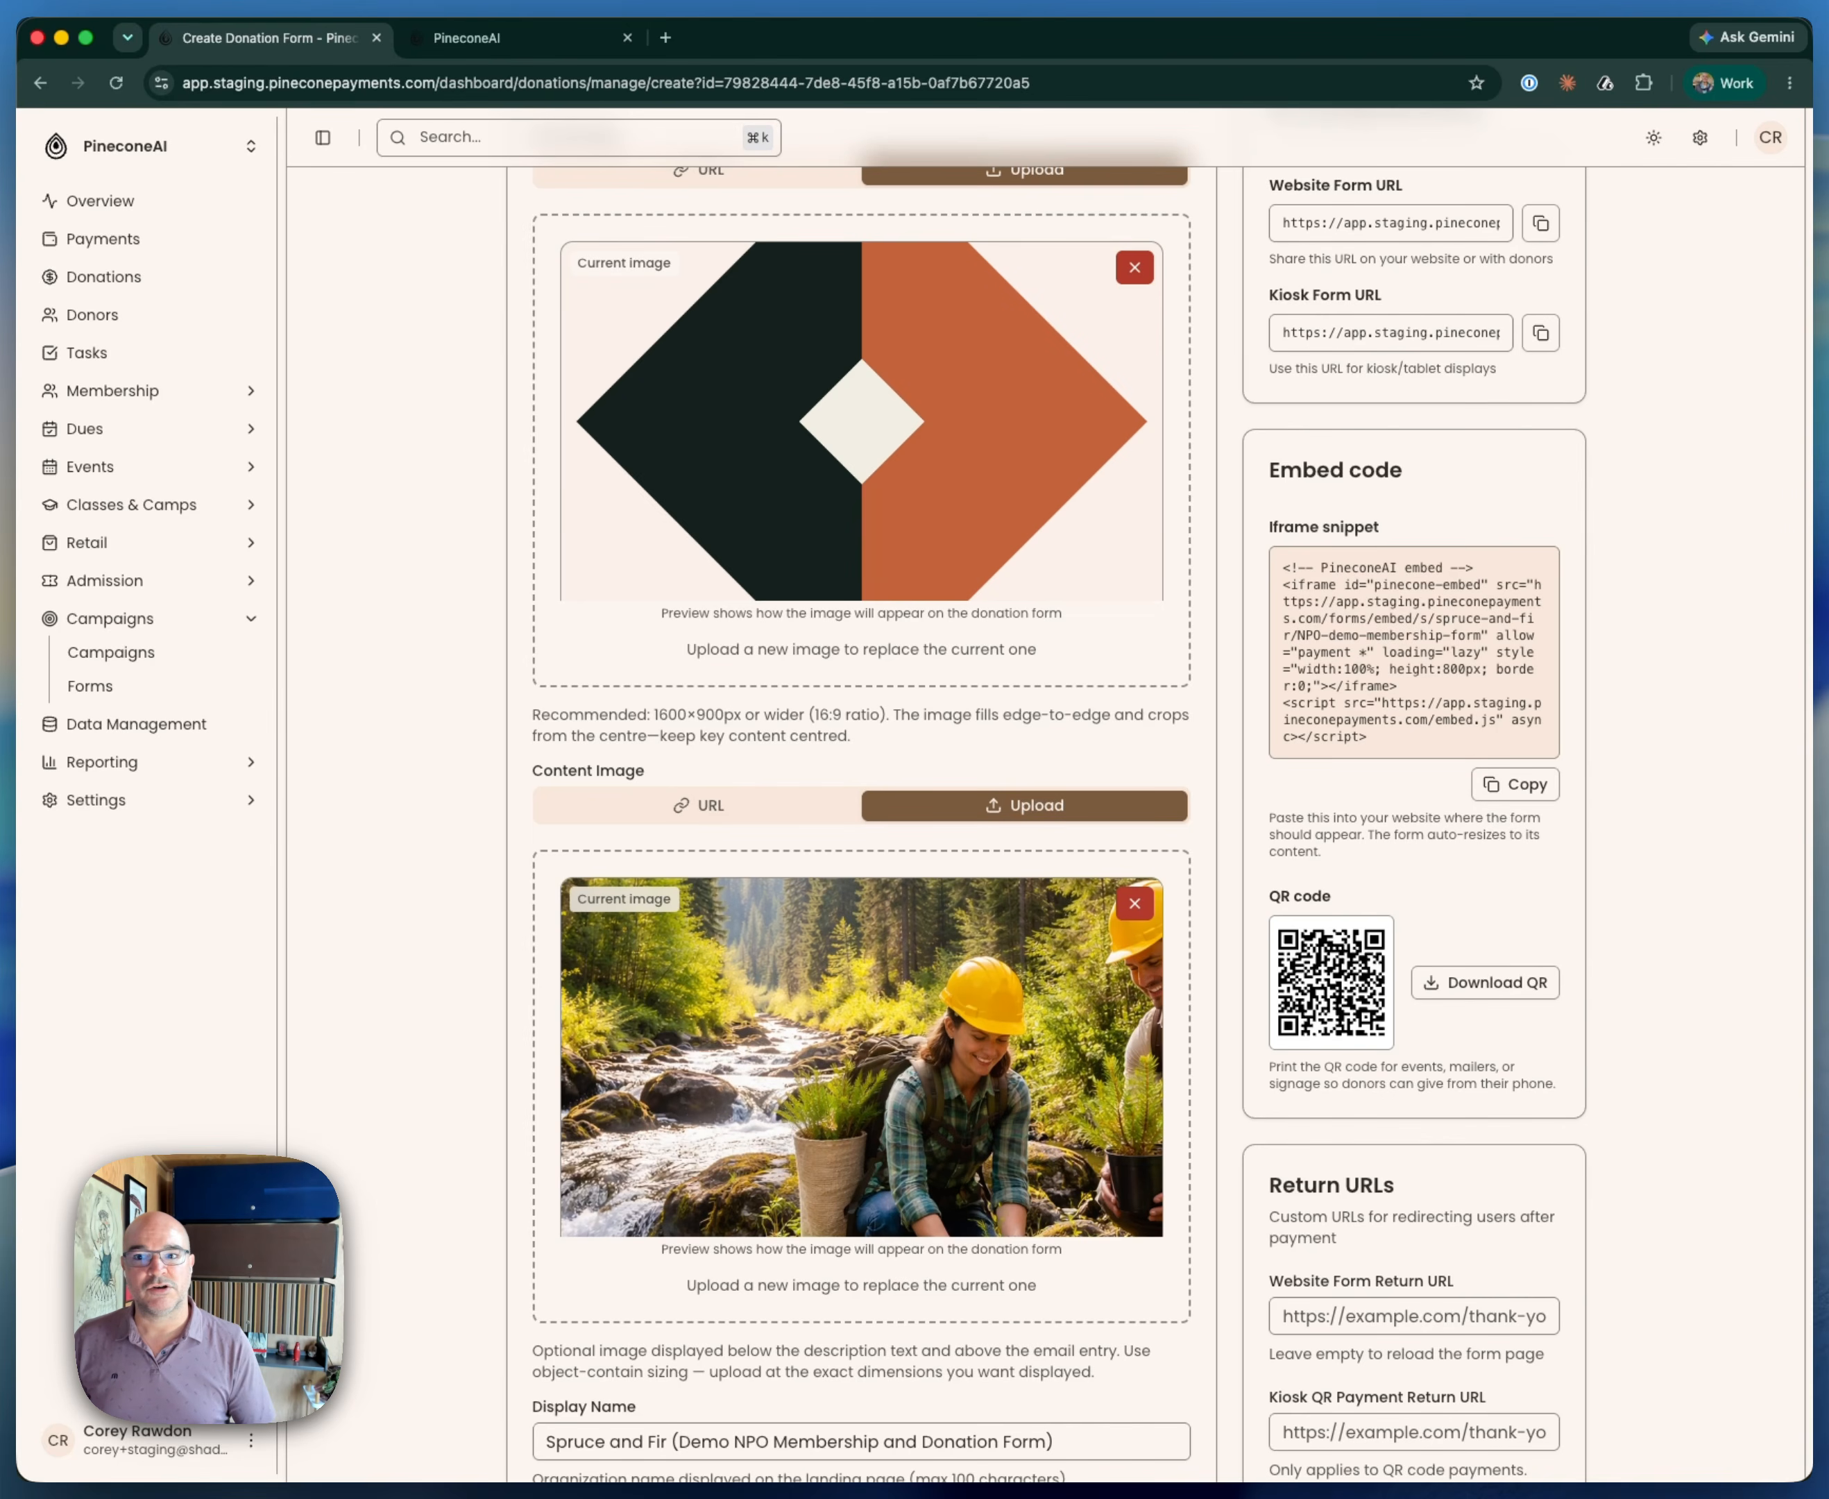
{"action": "left_click", "coordinate": [470, 40]}
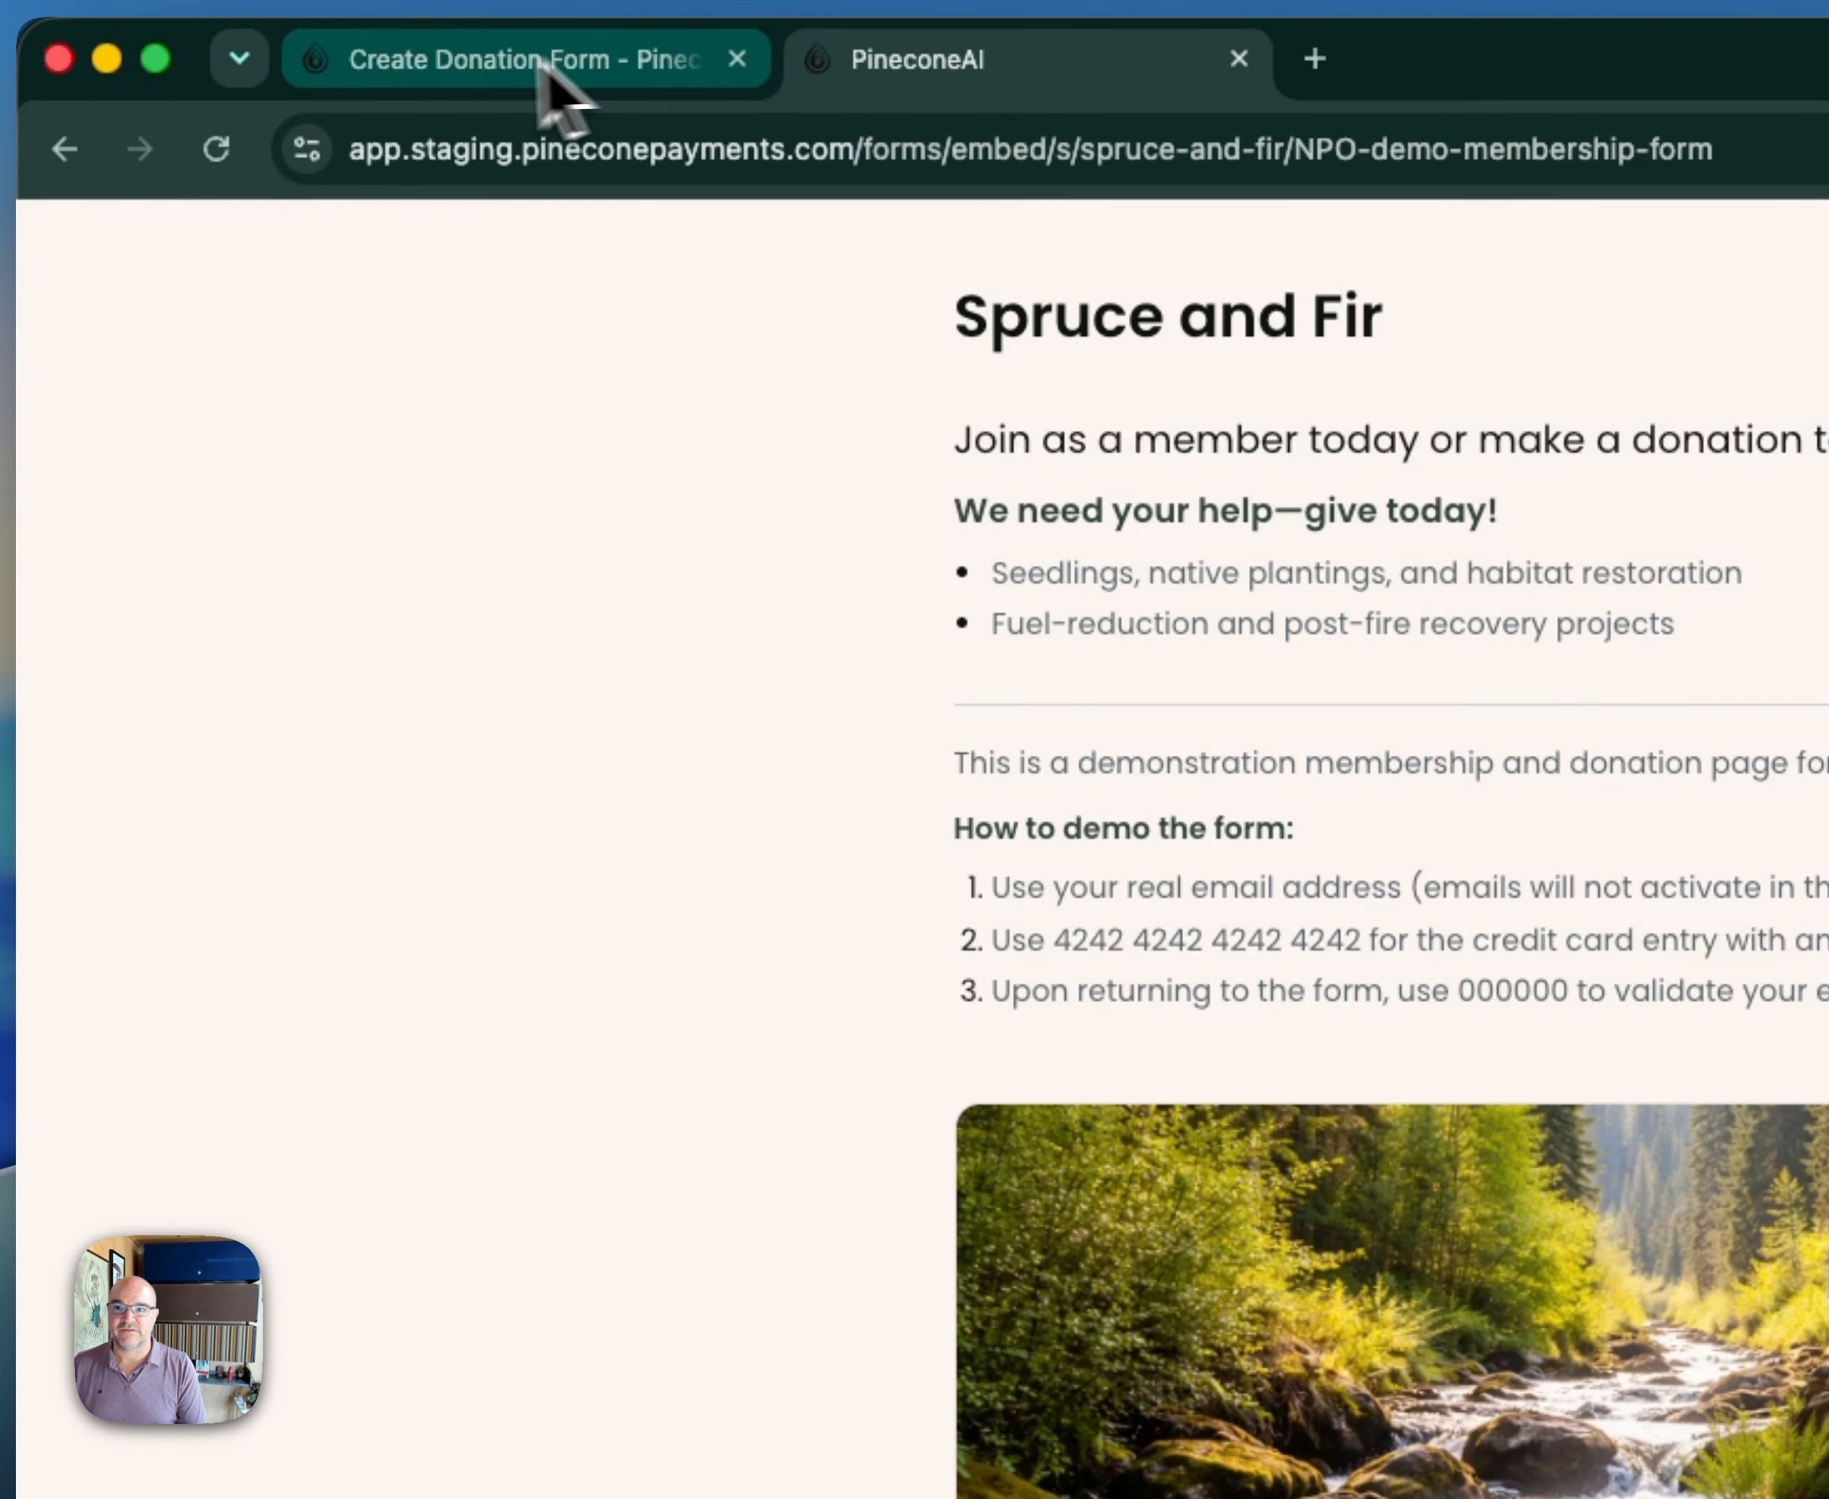
Go back to the form editor and disable membership options on the form
{"action": "left_click", "coordinate": [475, 59]}
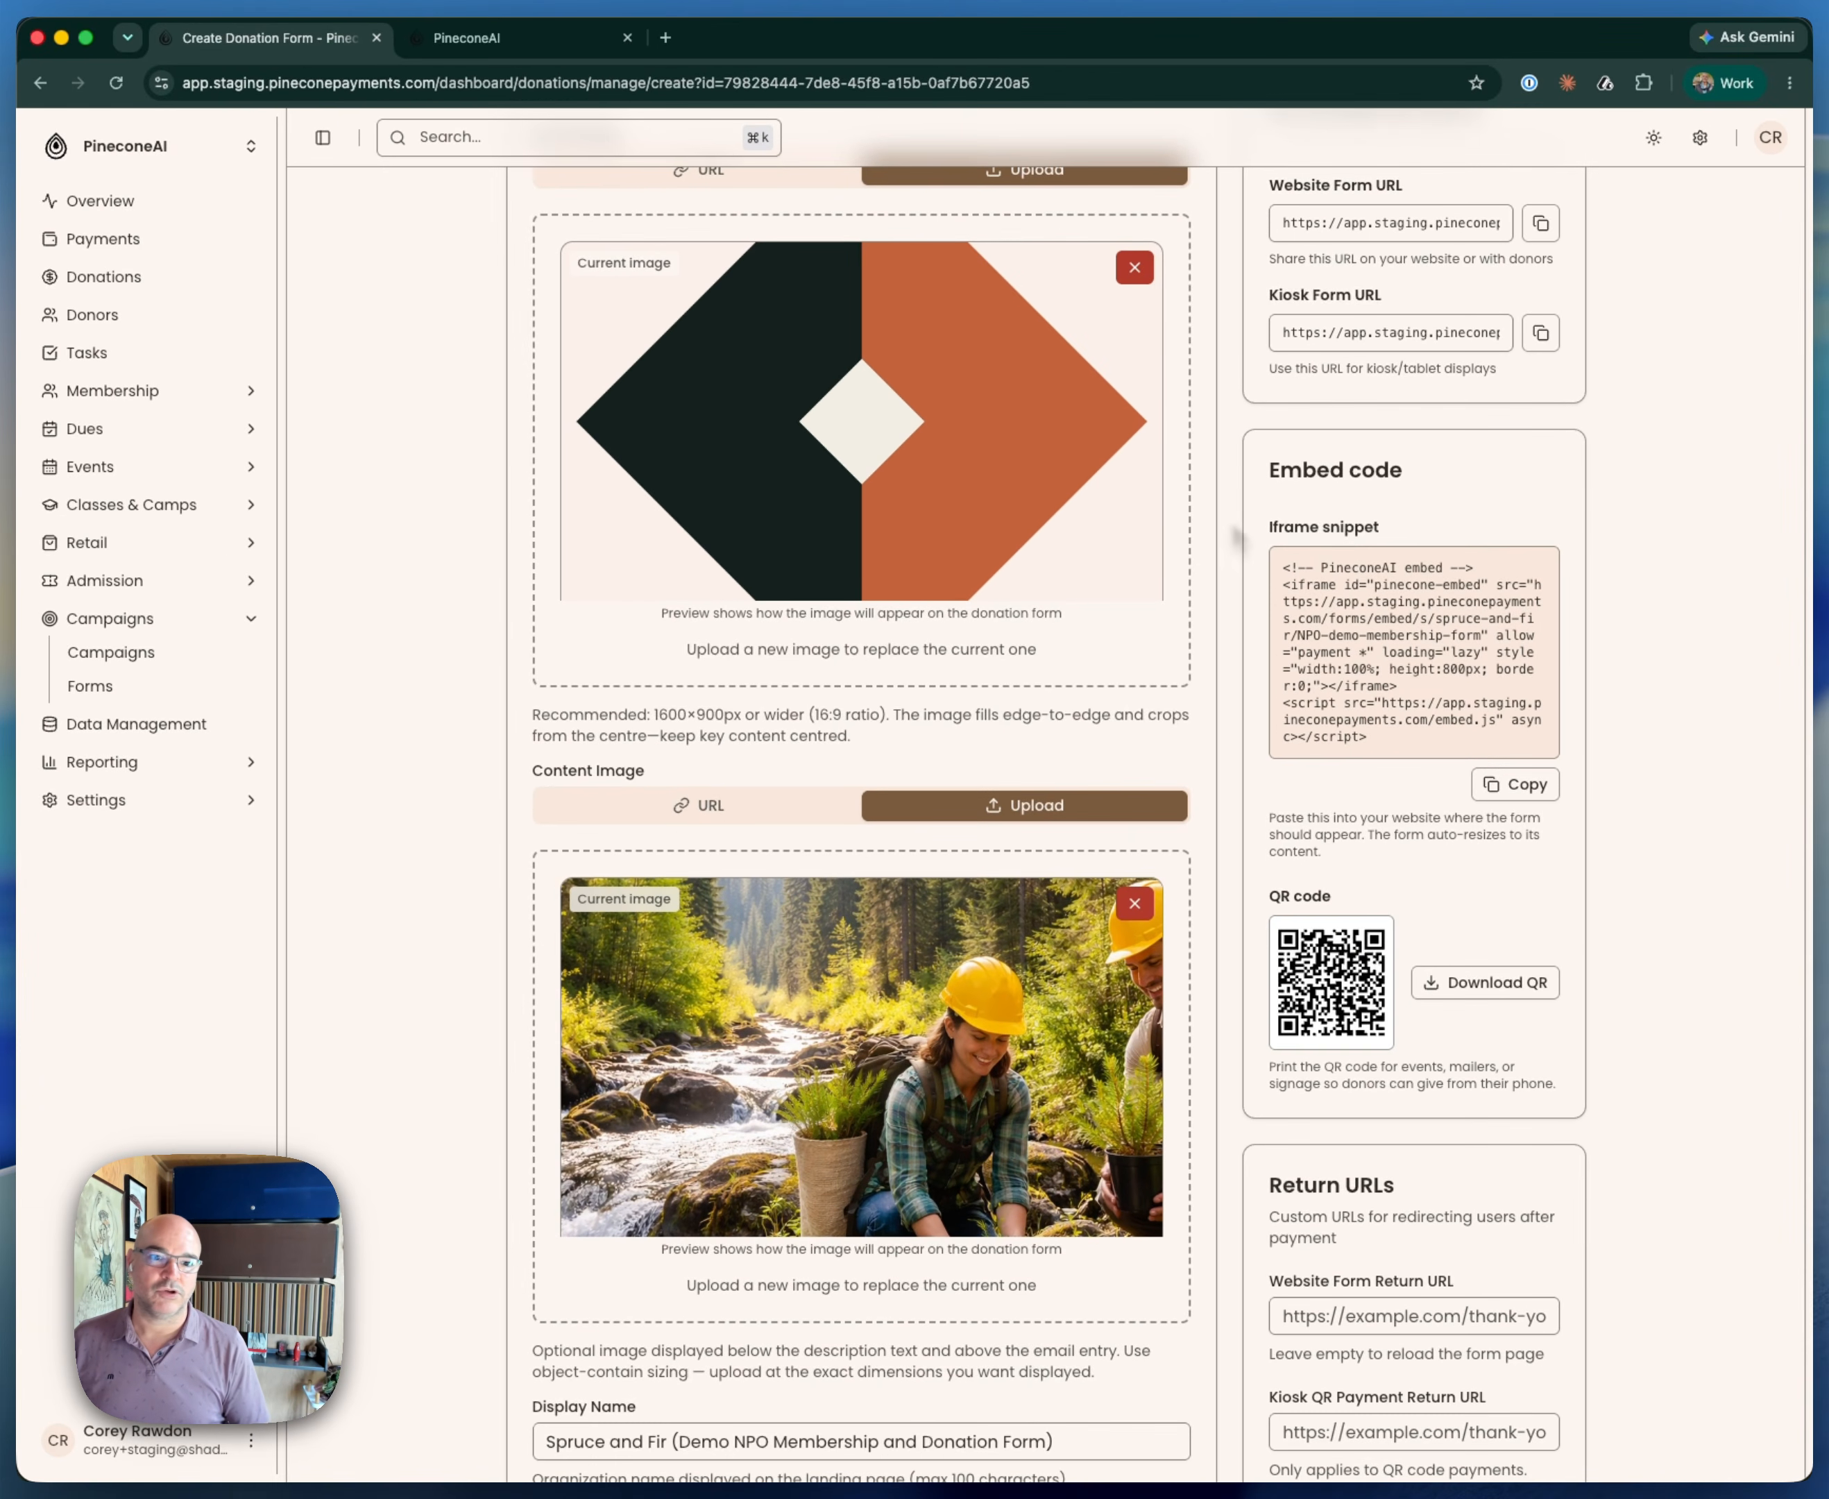
{"action": "scroll", "coordinate": [1060, 795], "scroll_direction": "down", "scroll_amount": 5}
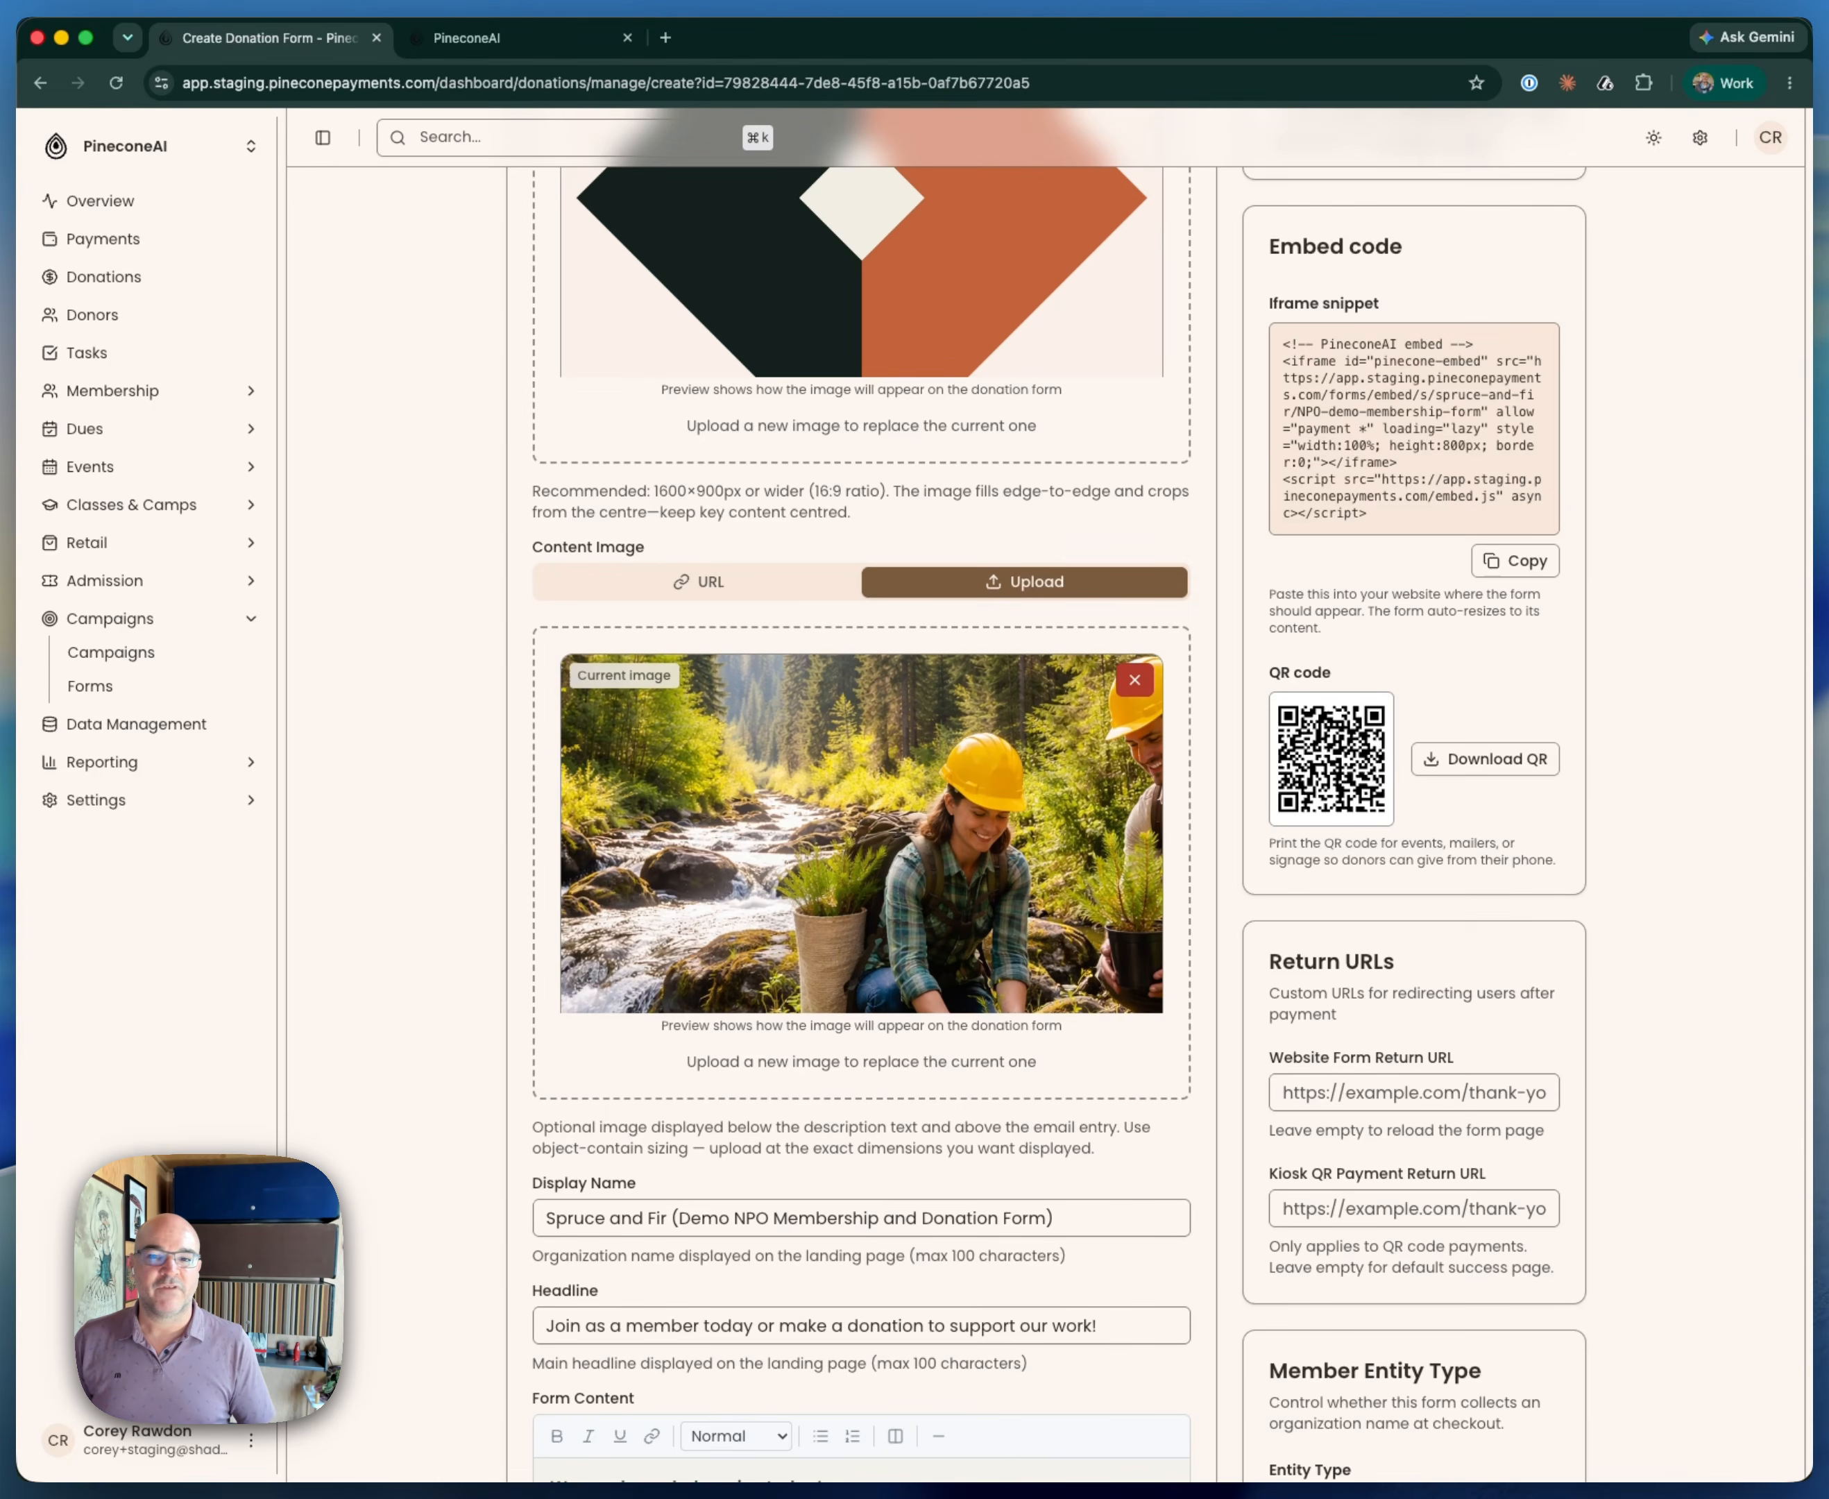
{"action": "scroll", "coordinate": [335, 1059], "scroll_direction": "down", "scroll_amount": 9}
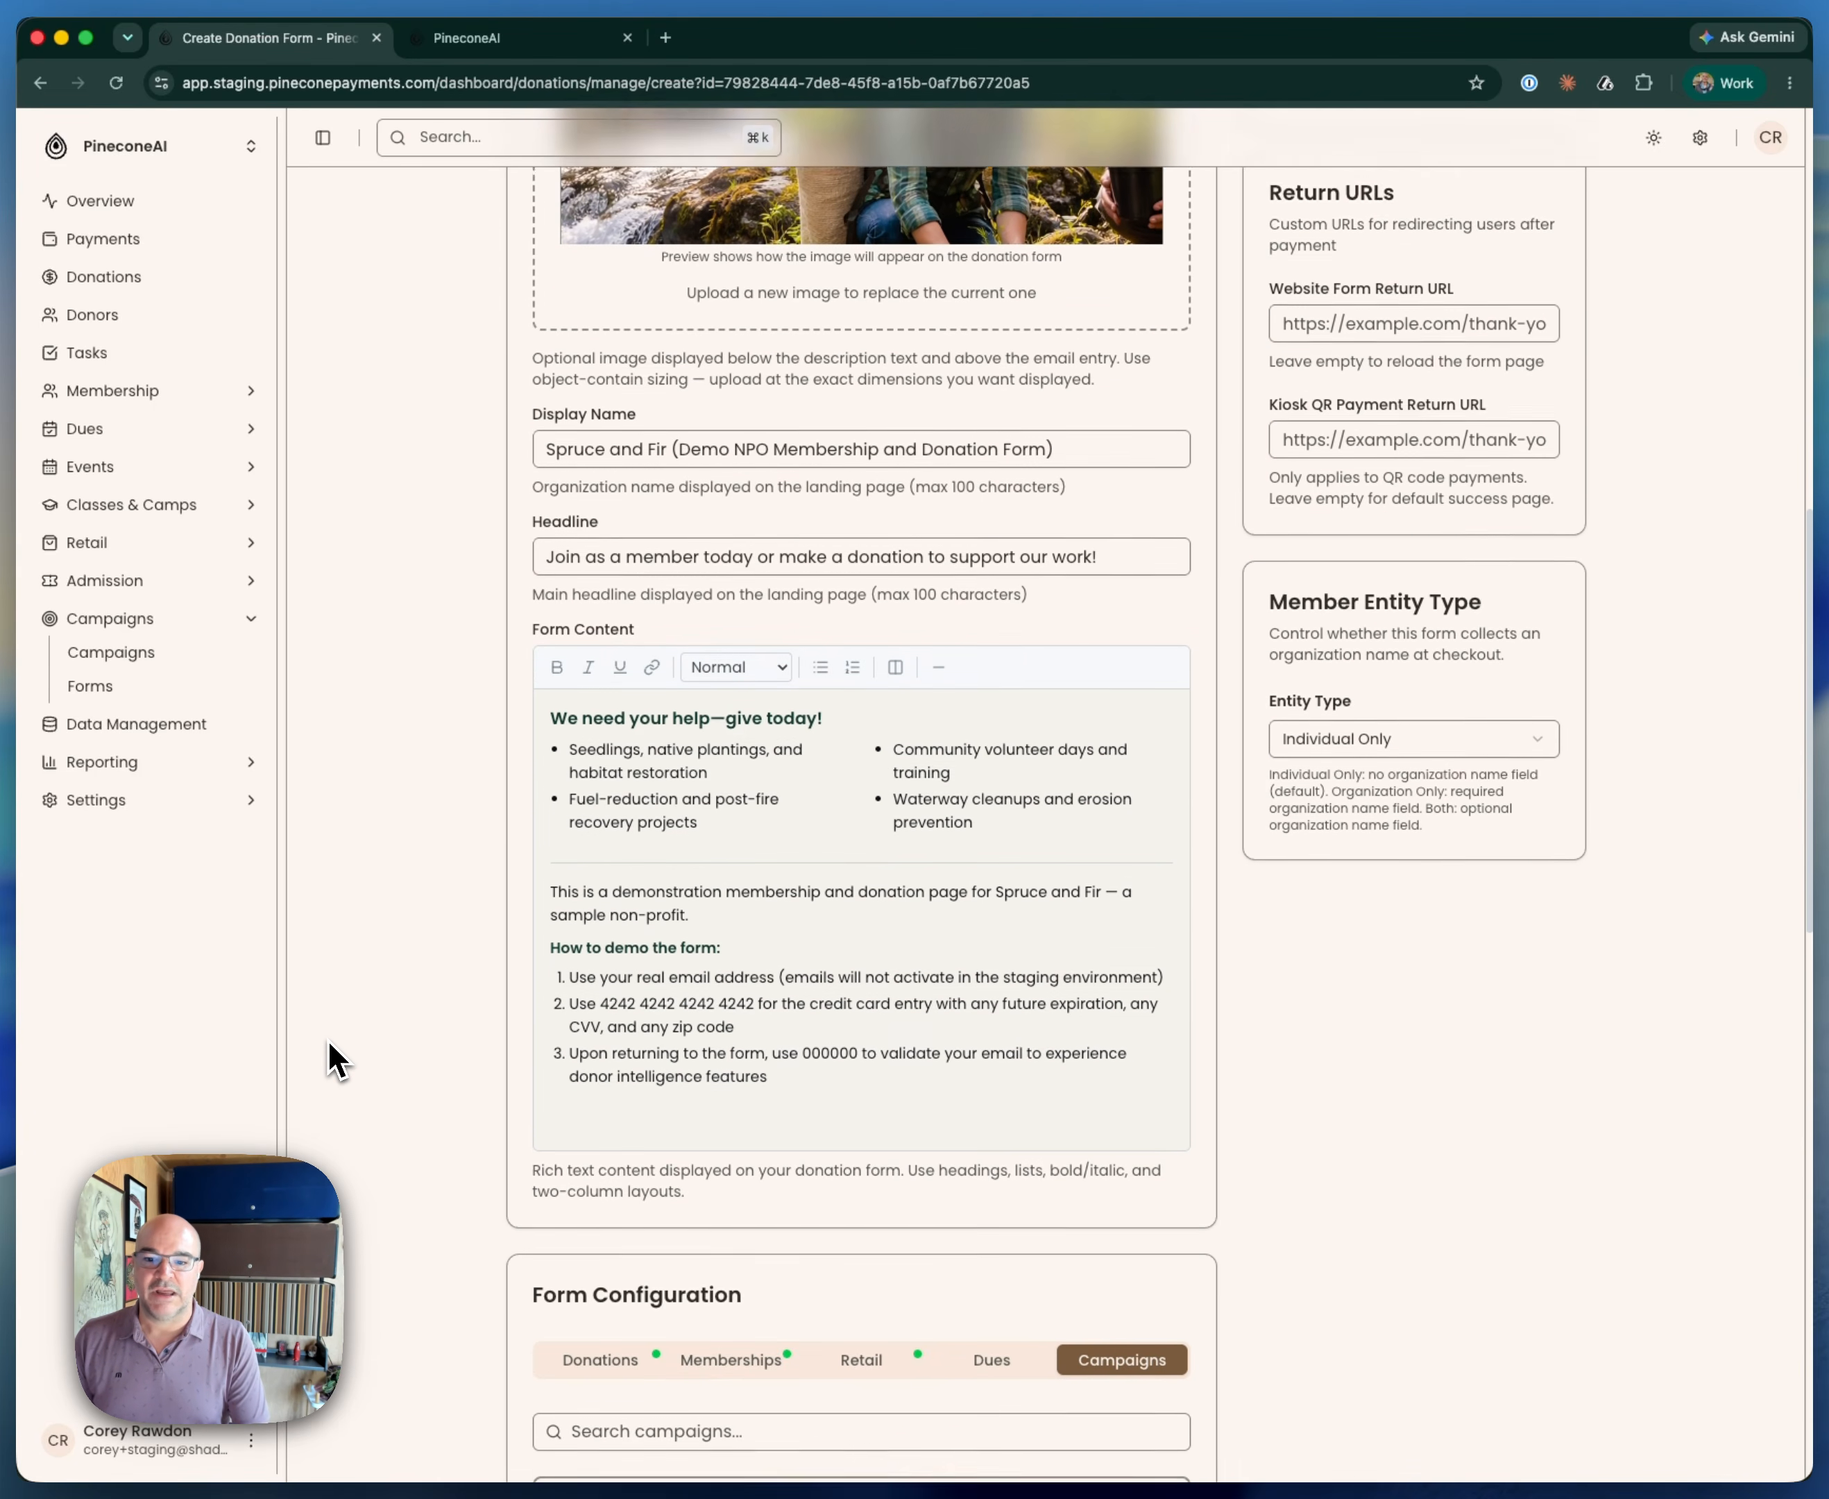
{"action": "scroll", "coordinate": [335, 1059], "scroll_direction": "down", "scroll_amount": 3}
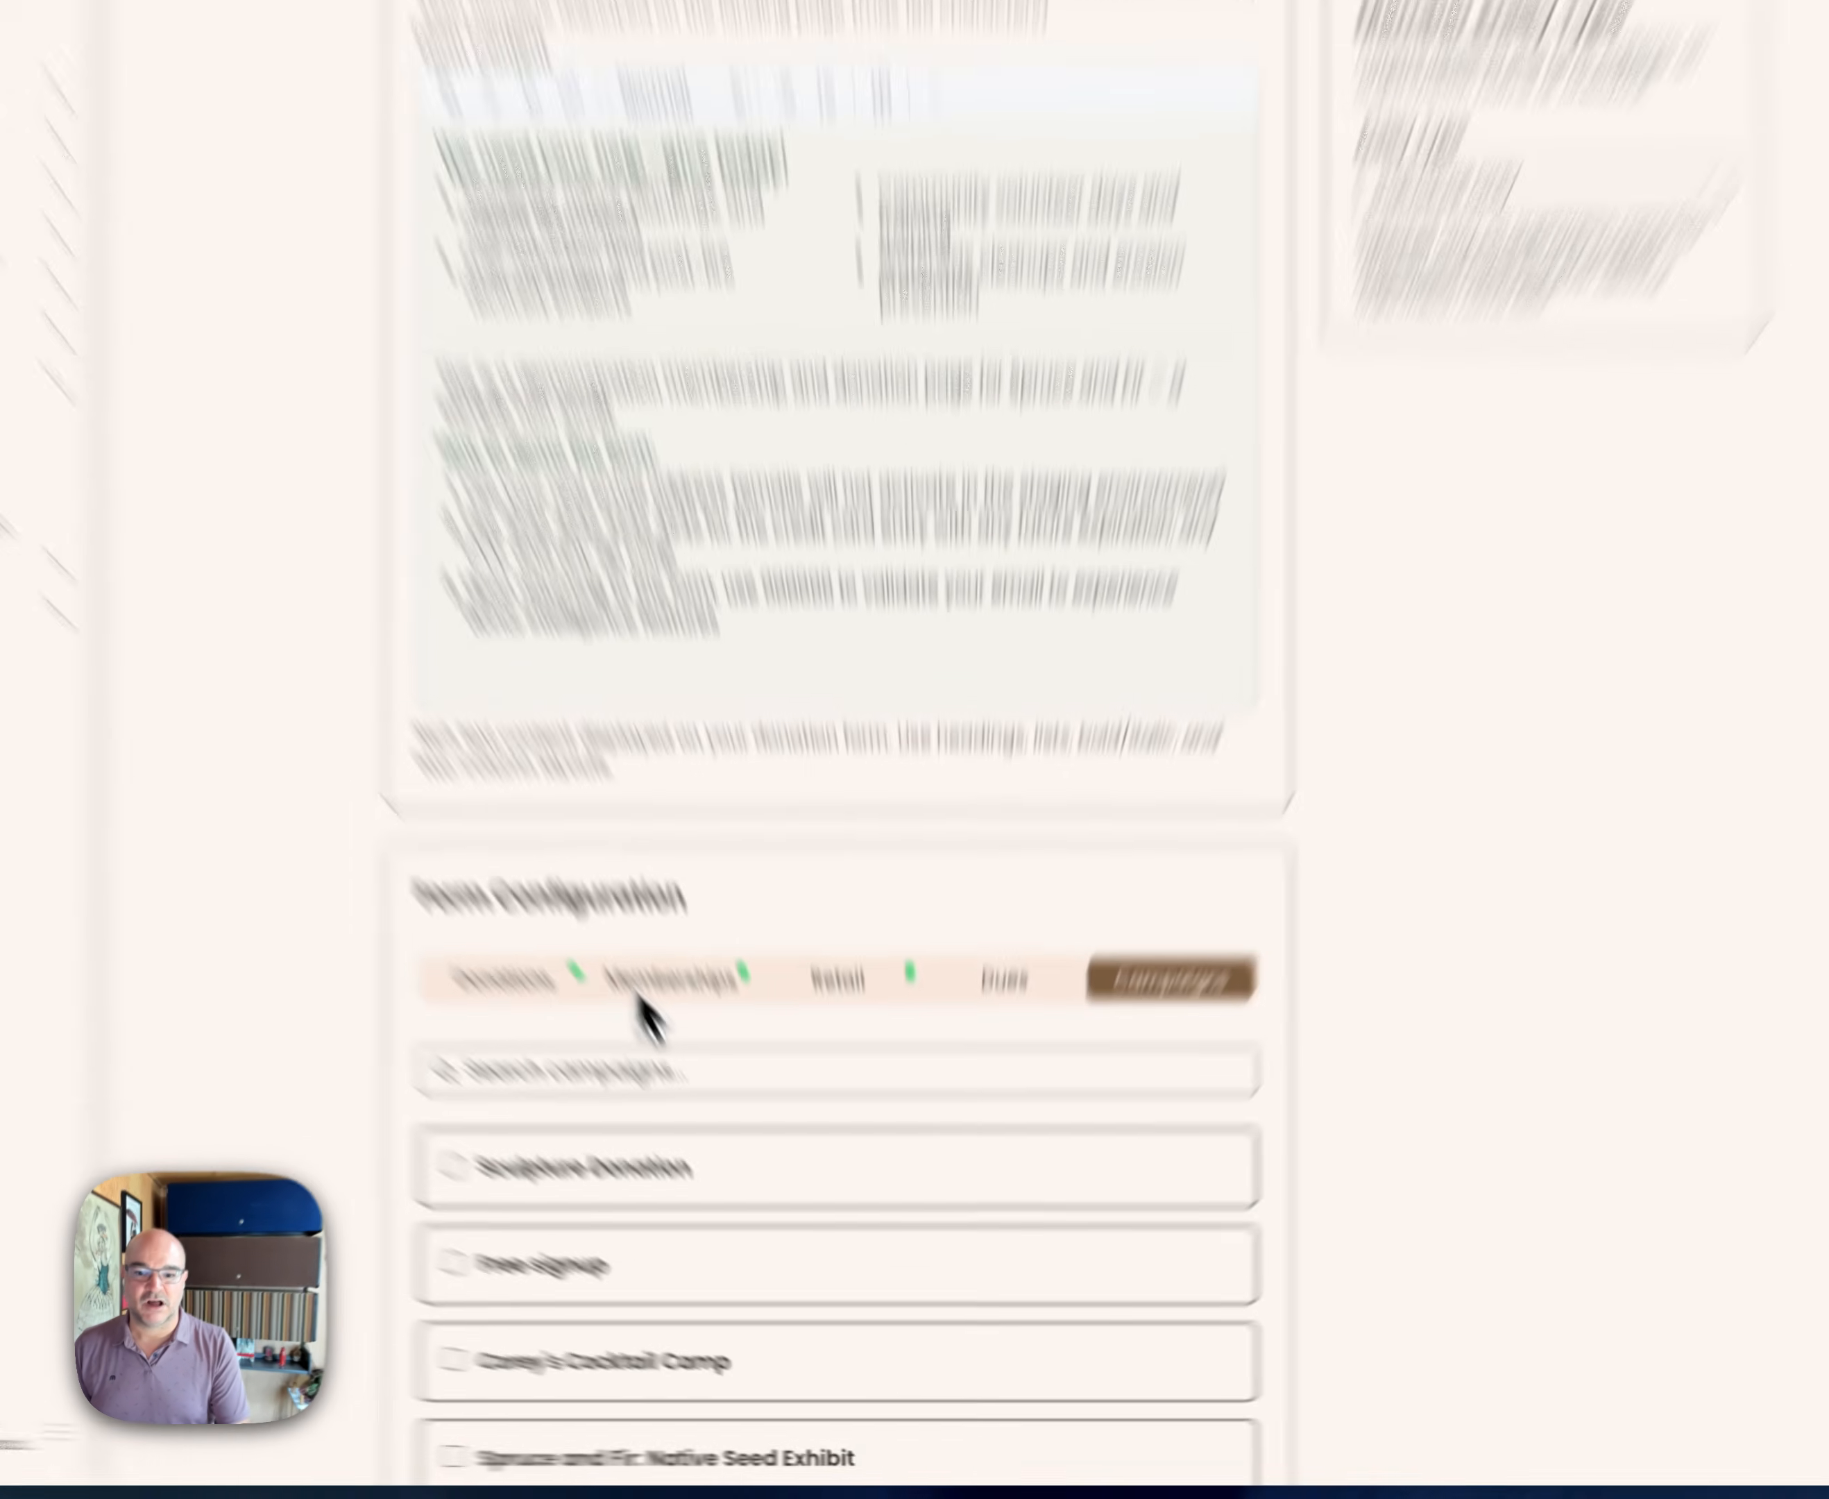
{"action": "left_click", "coordinate": [731, 1085]}
{"action": "left_click", "coordinate": [1036, 870]}
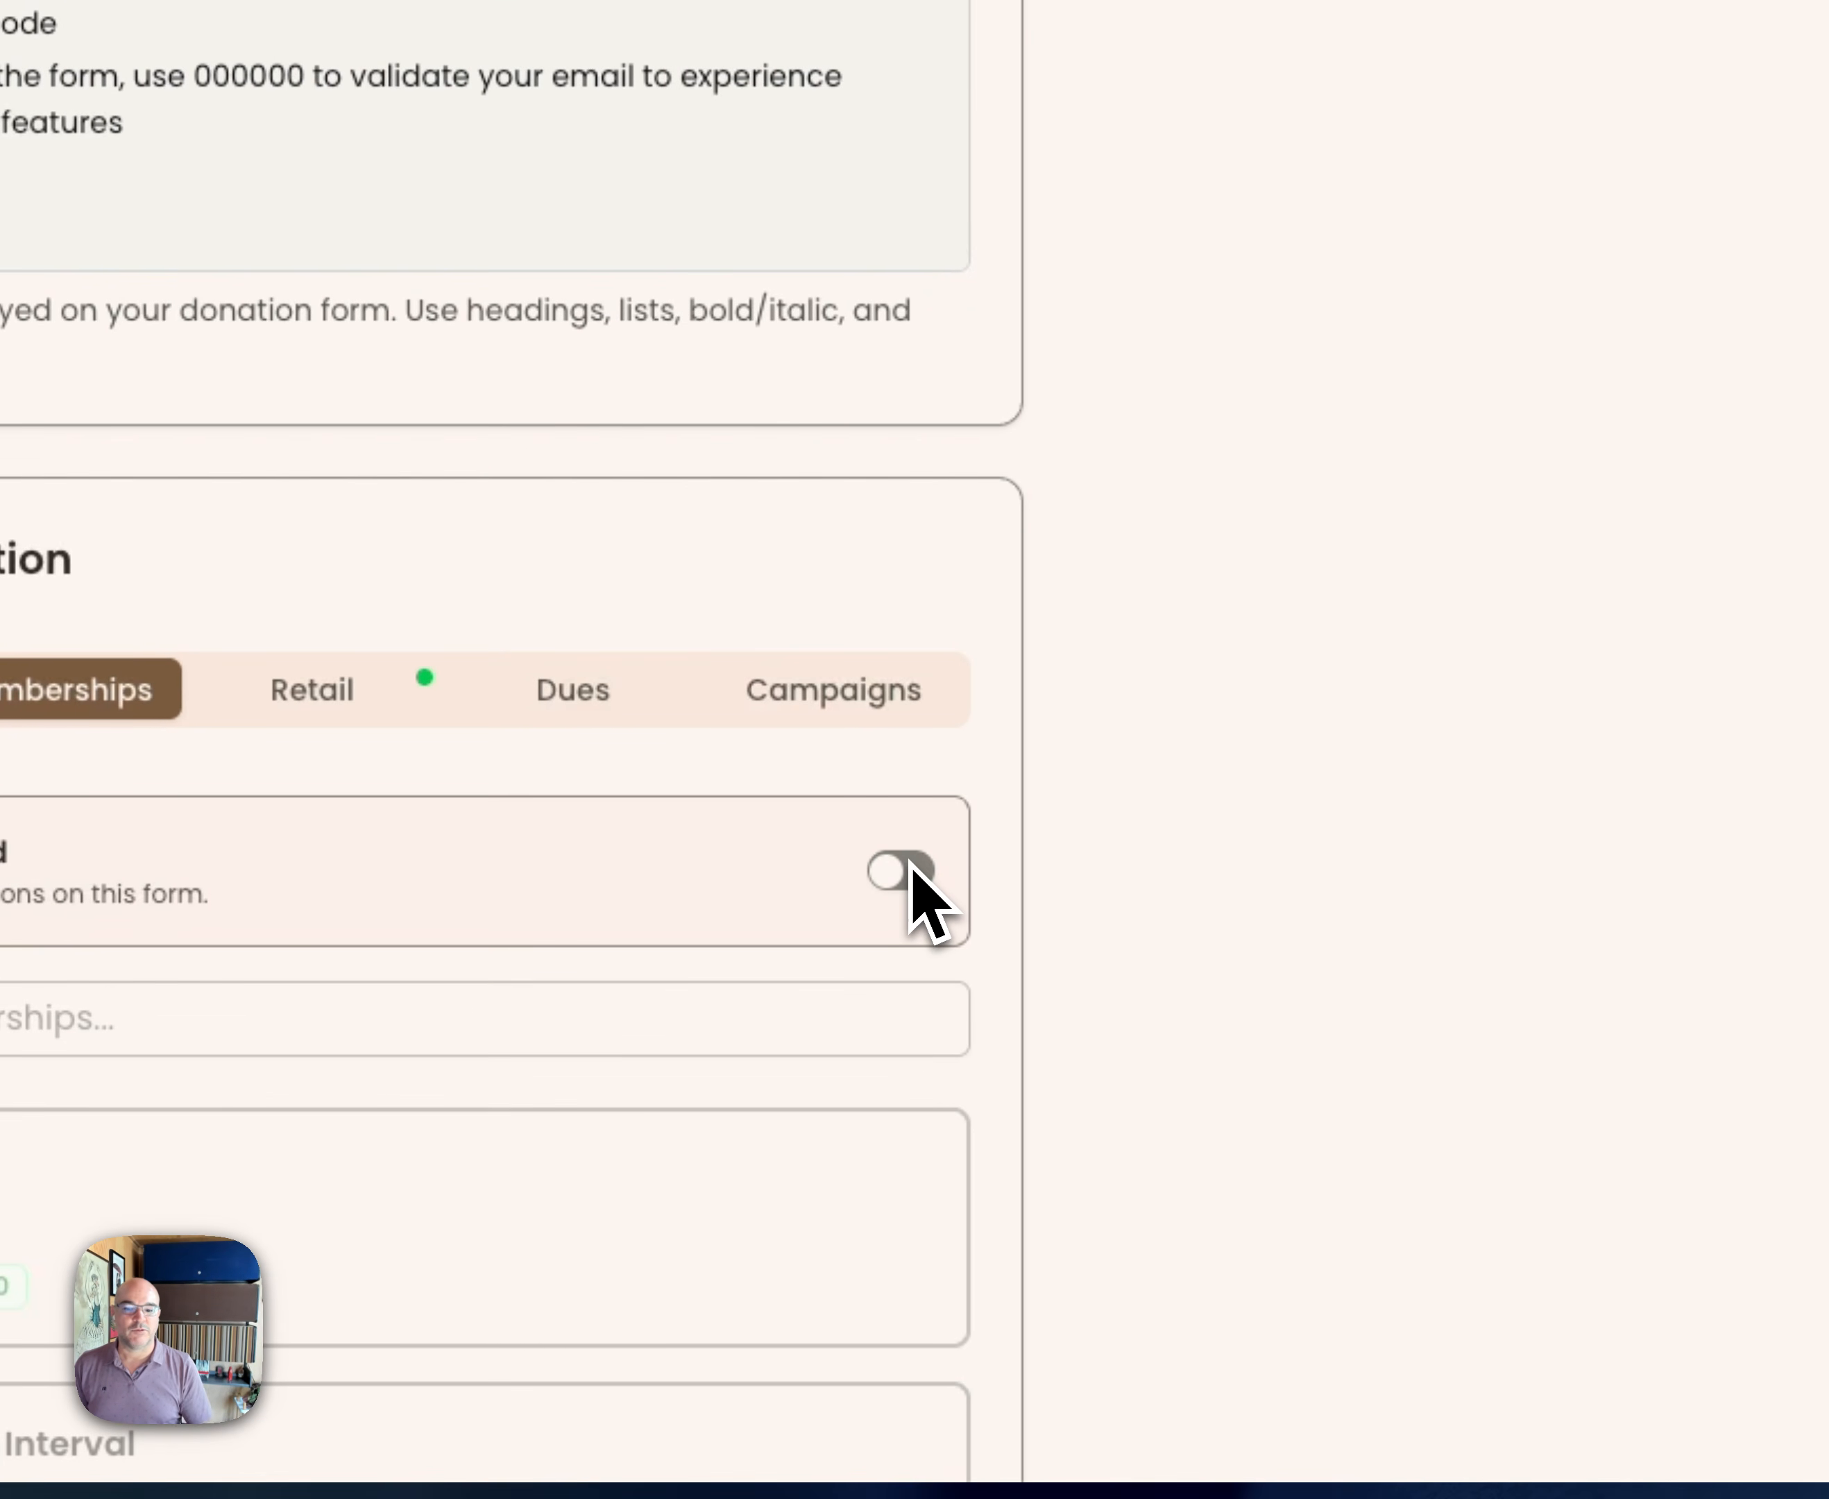